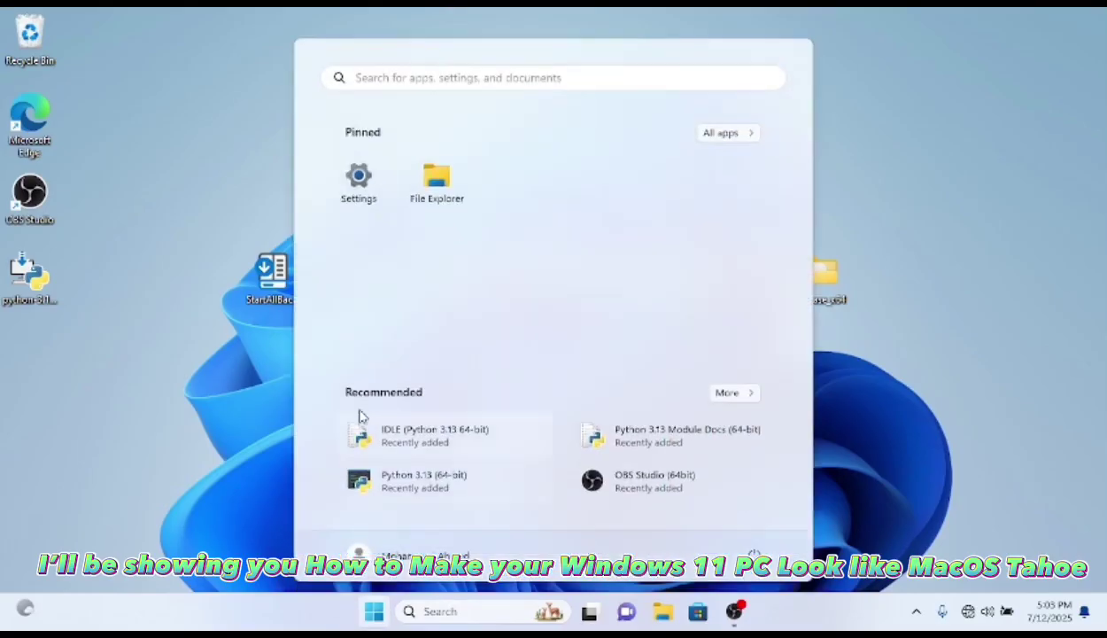
- Check the installed Windows edition in the system's About information in Settings, and close Settings when done
{"action": "left_click", "coordinate": [359, 188]}
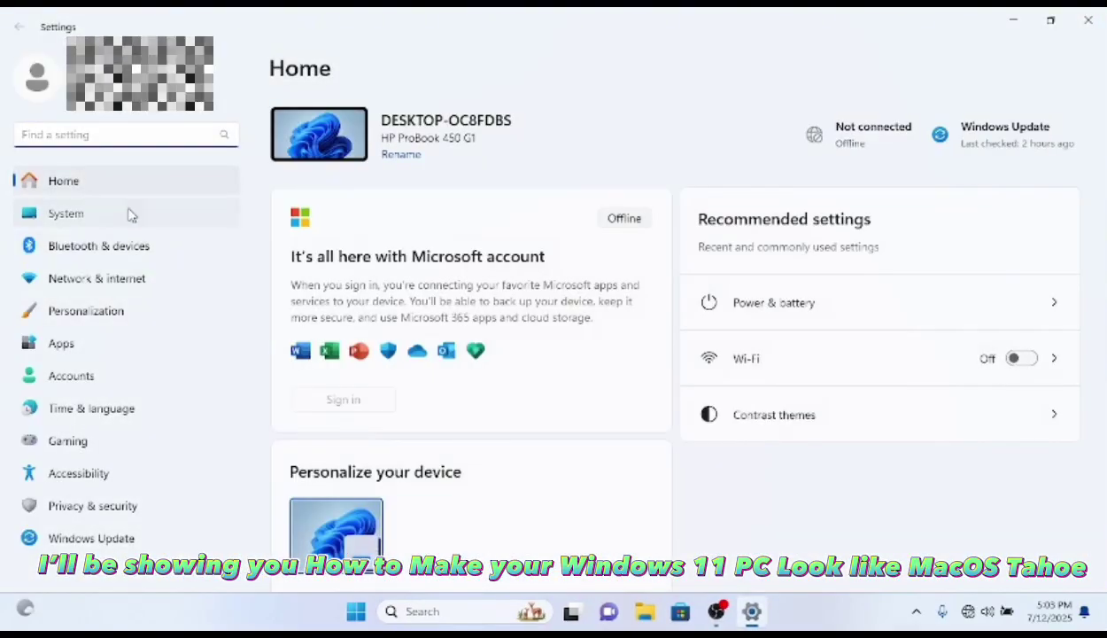
{"action": "left_click", "coordinate": [128, 213]}
{"action": "scroll", "coordinate": [601, 443], "scroll_direction": "down", "scroll_amount": 8}
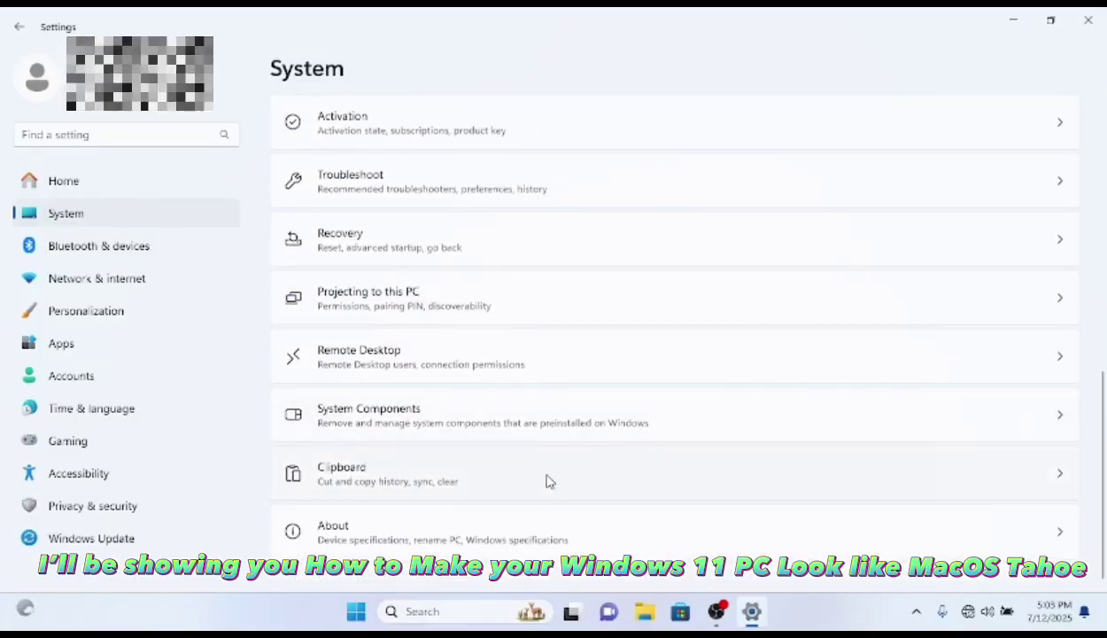
{"action": "left_click", "coordinate": [479, 530]}
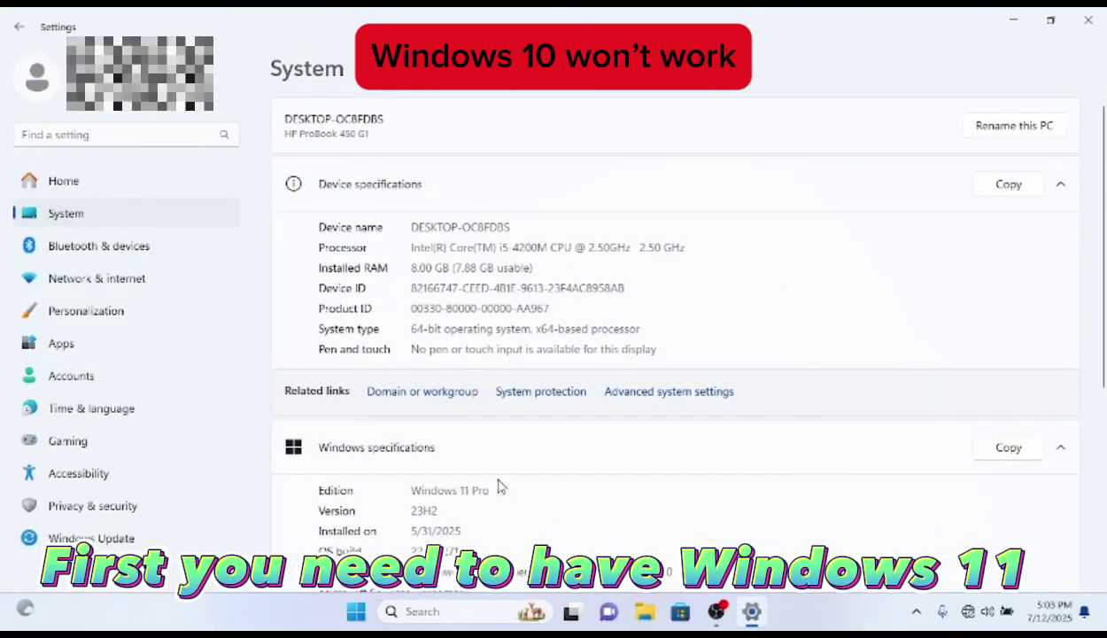
{"action": "scroll", "coordinate": [470, 443], "scroll_direction": "down", "scroll_amount": 4}
{"action": "left_click_drag", "start_coordinate": [410, 265], "coordinate": [531, 272]}
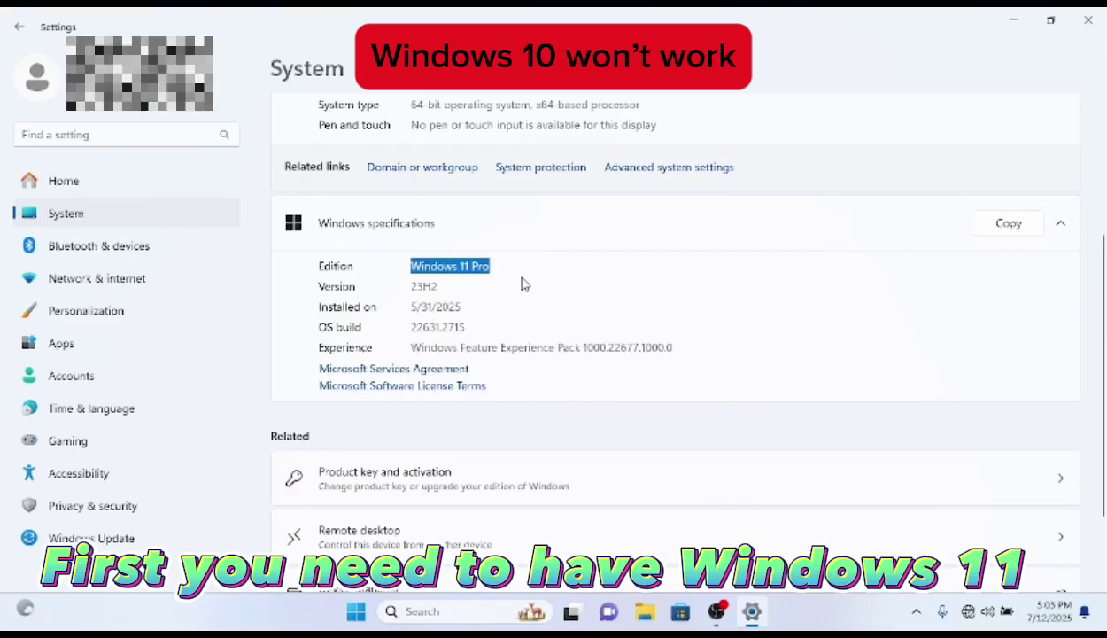
{"action": "left_click", "coordinate": [1089, 19]}
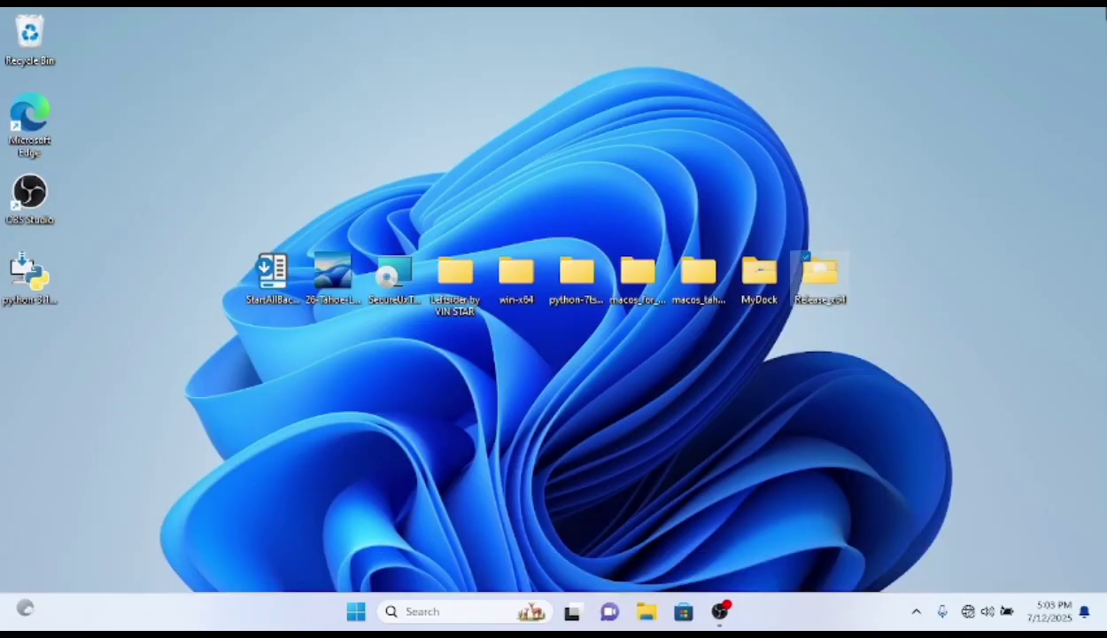
- Copy everything in the Windows 11 Themes folder inside the macos_for_windows_11_by_niivu desktop folder
{"action": "double_click", "coordinate": [657, 283]}
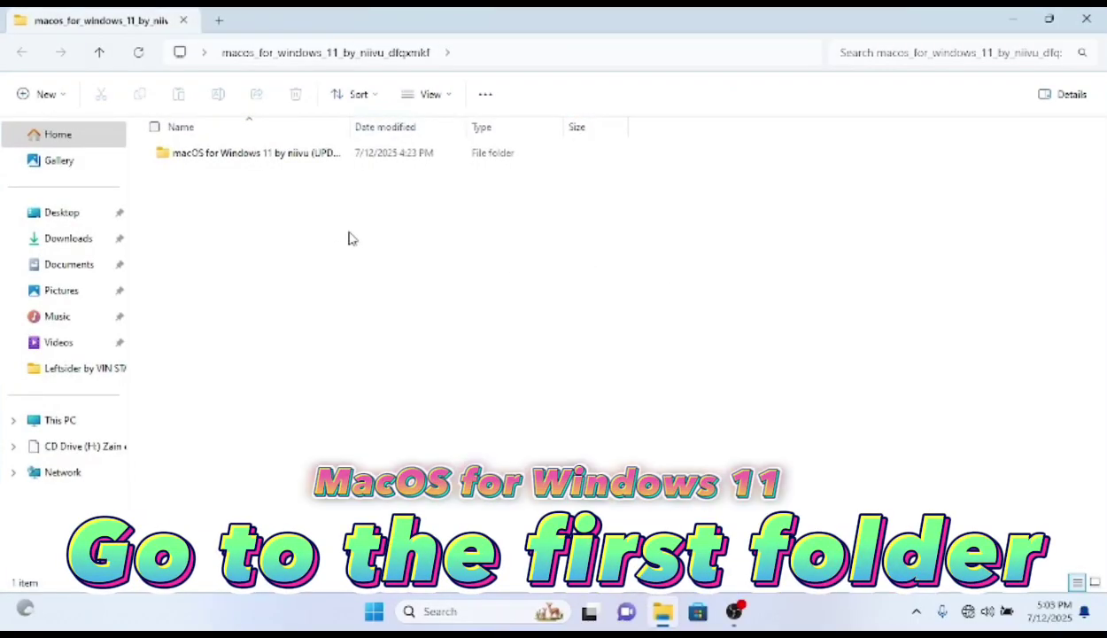
{"action": "double_click", "coordinate": [329, 153]}
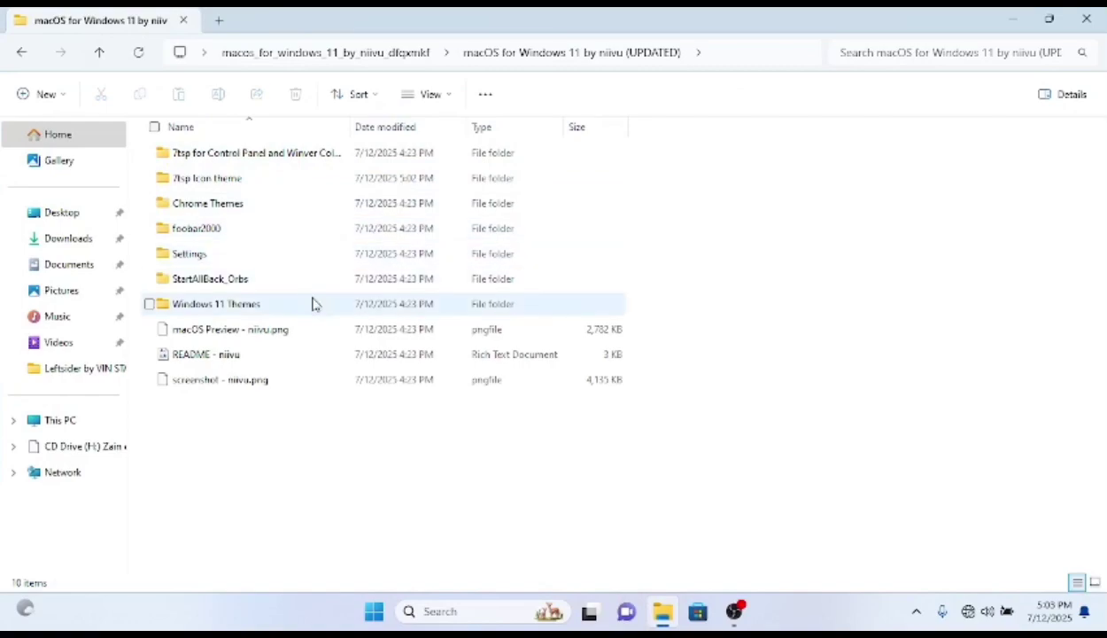
{"action": "double_click", "coordinate": [314, 306]}
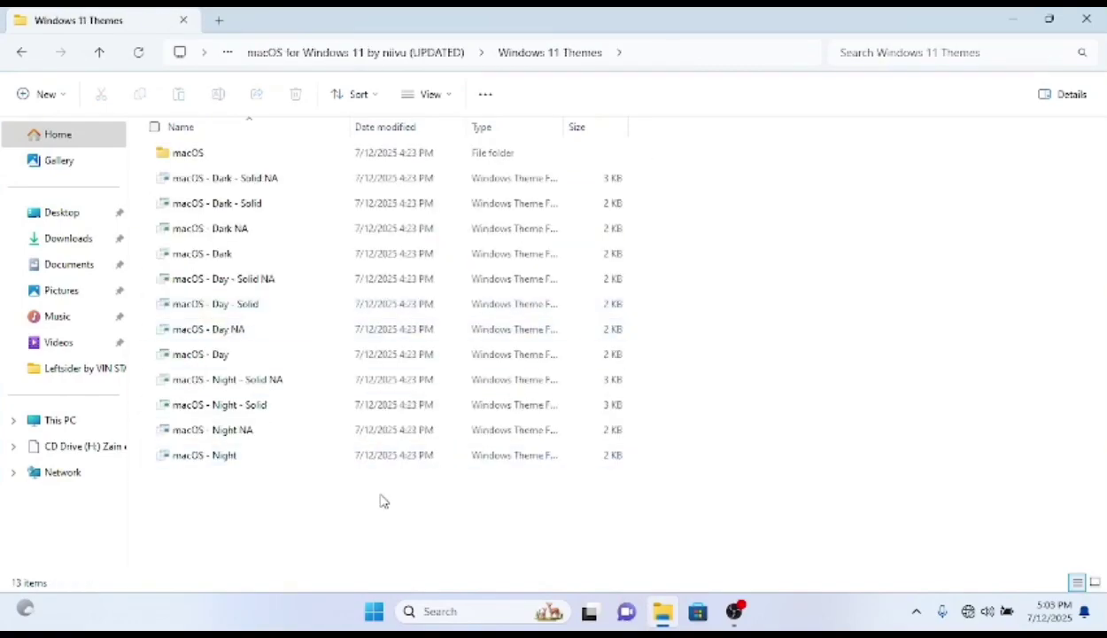
{"action": "key", "text": "ctrl+a"}
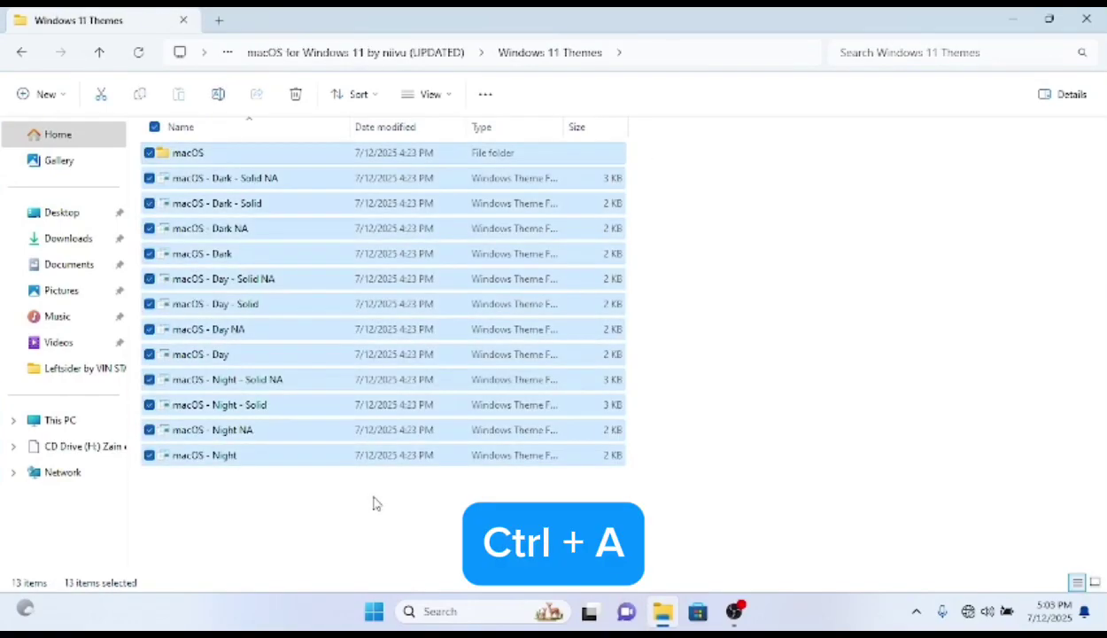
{"action": "left_click", "coordinate": [142, 97]}
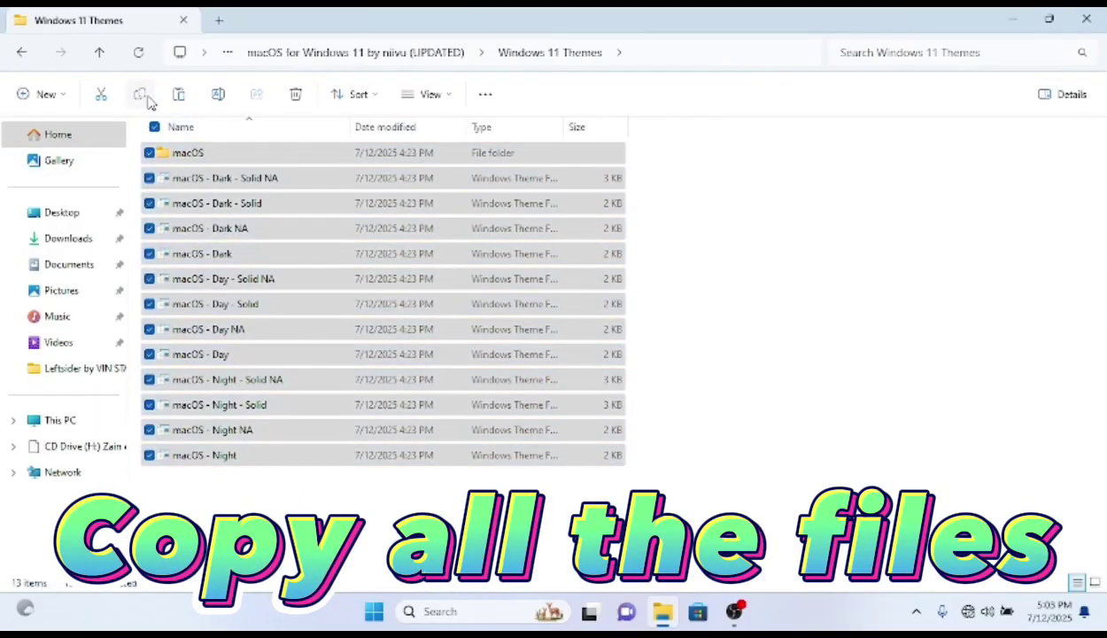
- Go to the Themes folder on the C: drive at Windows\Resources\Themes
{"action": "left_click", "coordinate": [79, 424]}
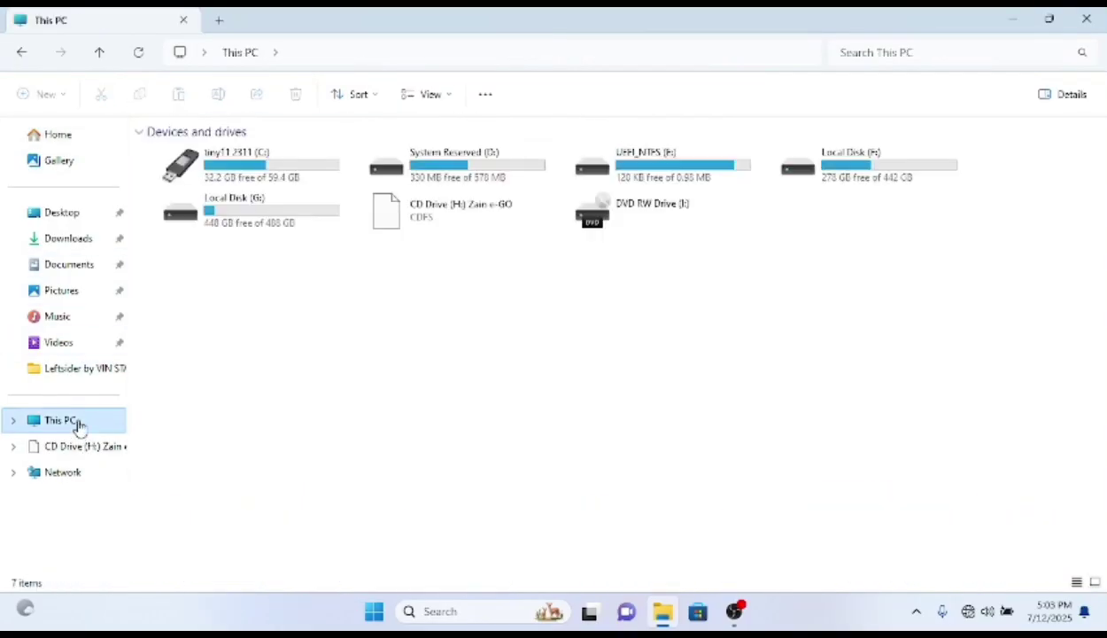
{"action": "double_click", "coordinate": [279, 173]}
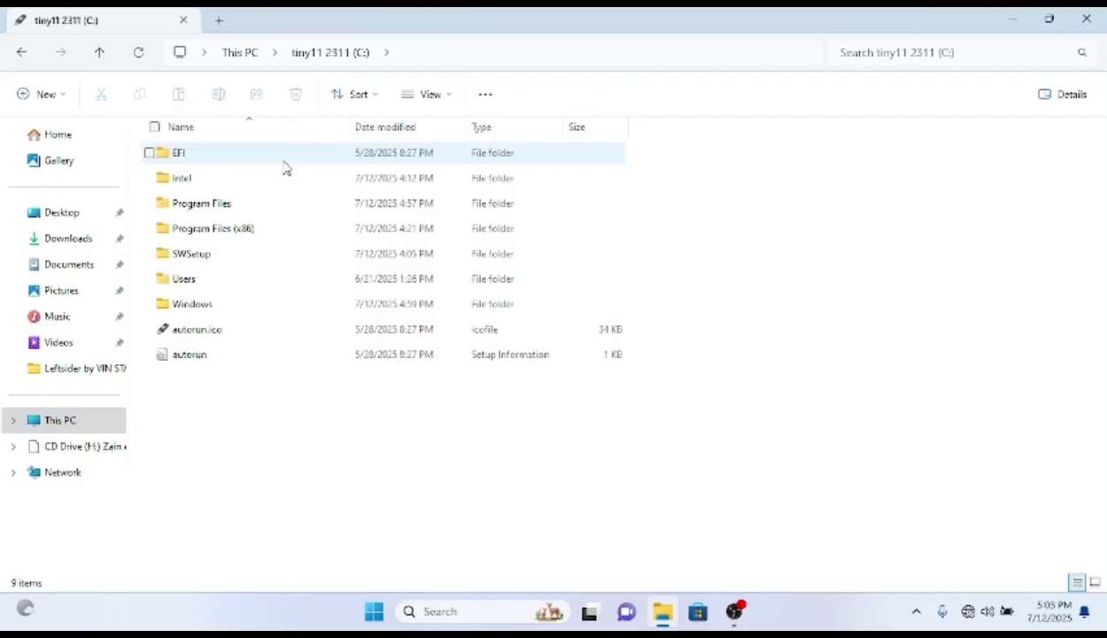
{"action": "double_click", "coordinate": [270, 306]}
{"action": "scroll", "coordinate": [270, 310], "scroll_direction": "down", "scroll_amount": 5}
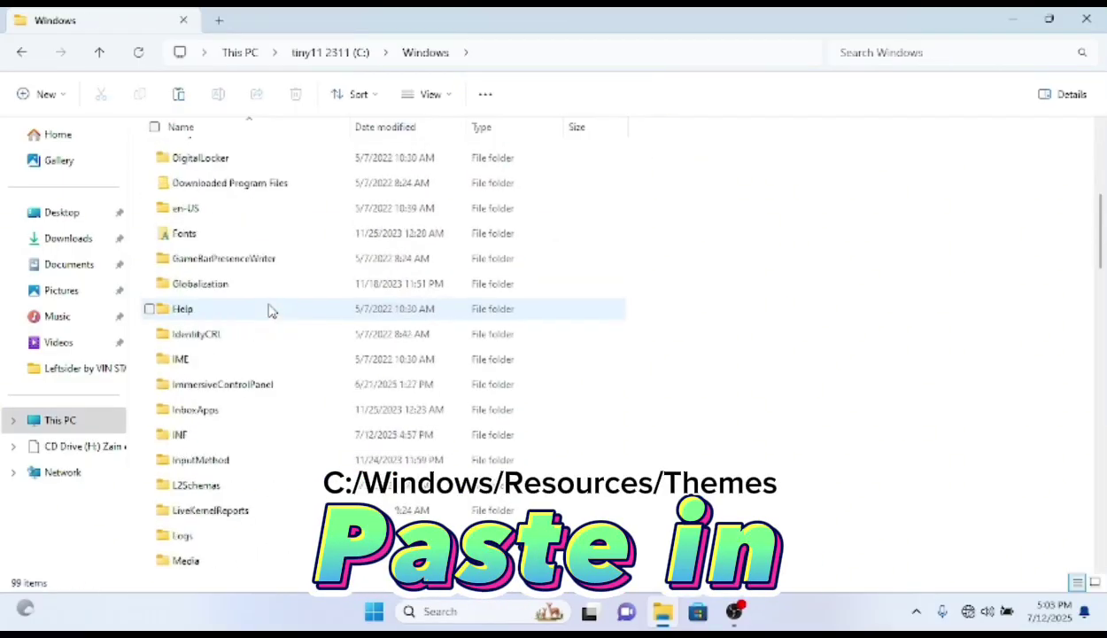
{"action": "scroll", "coordinate": [270, 310], "scroll_direction": "down", "scroll_amount": 7}
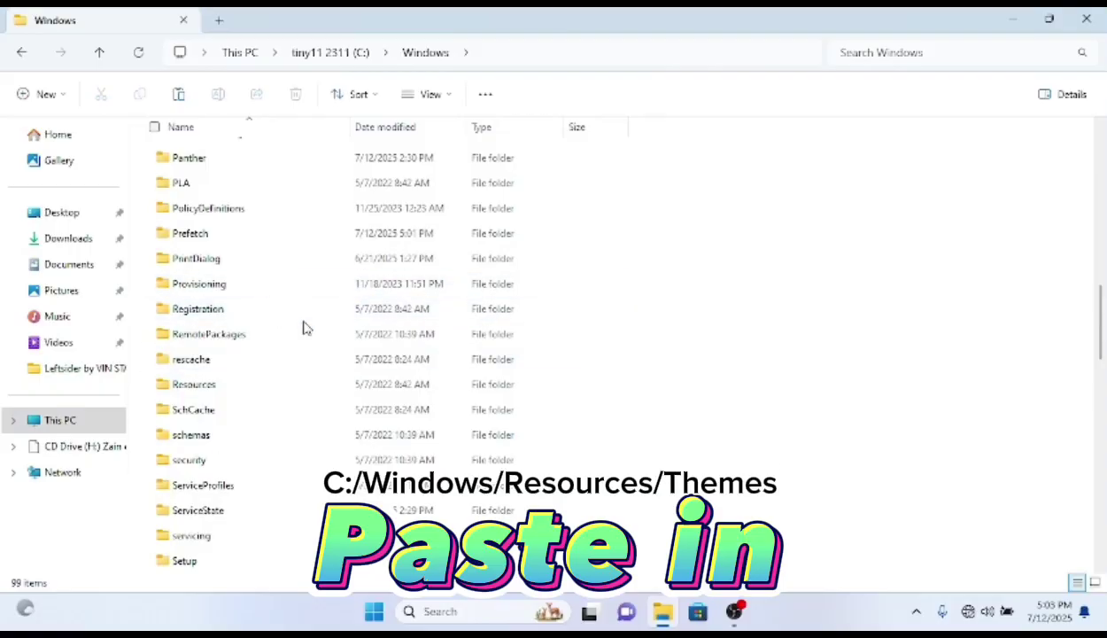
{"action": "double_click", "coordinate": [289, 383]}
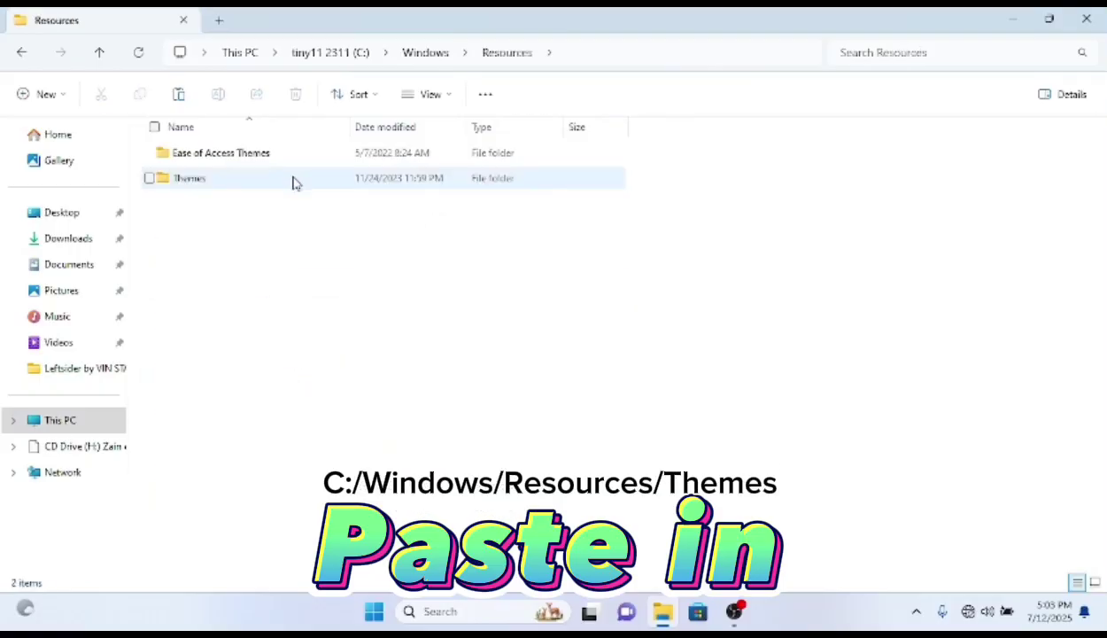
{"action": "double_click", "coordinate": [295, 181]}
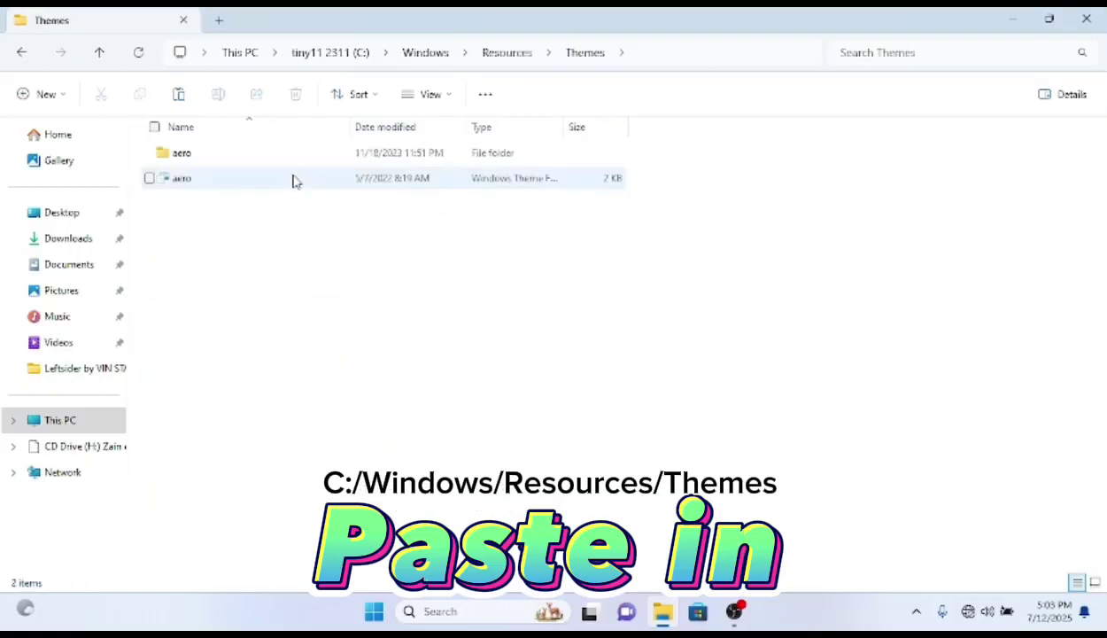
- Paste the copied macOS theme files into the Themes folder, granting administrator permission for all current items, and close the window
{"action": "left_click", "coordinate": [178, 95]}
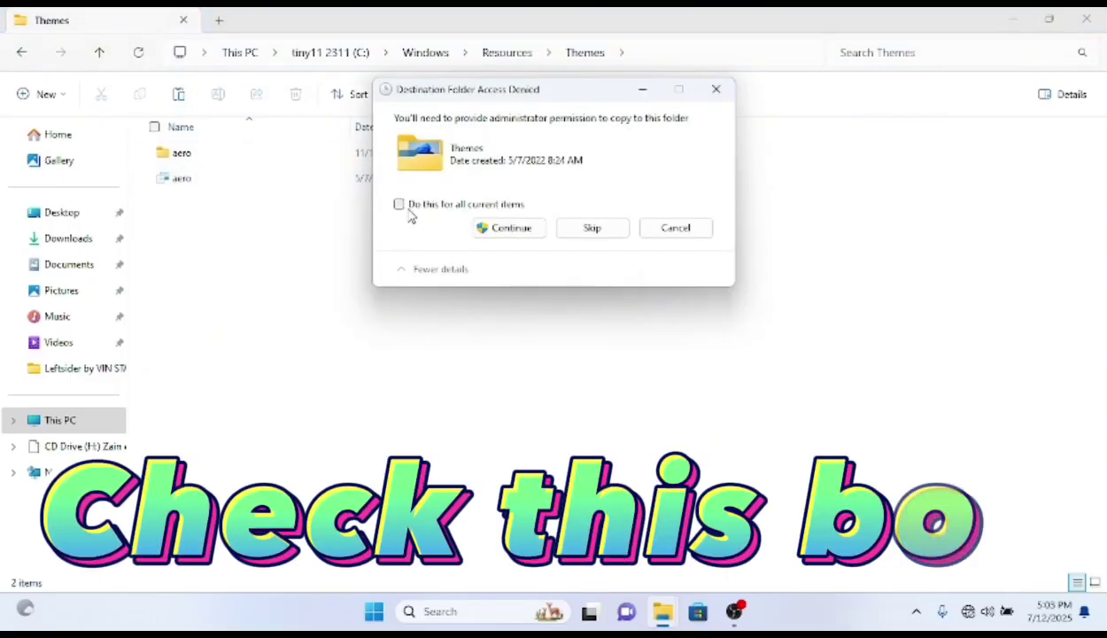
{"action": "left_click", "coordinate": [398, 204]}
{"action": "left_click", "coordinate": [498, 229]}
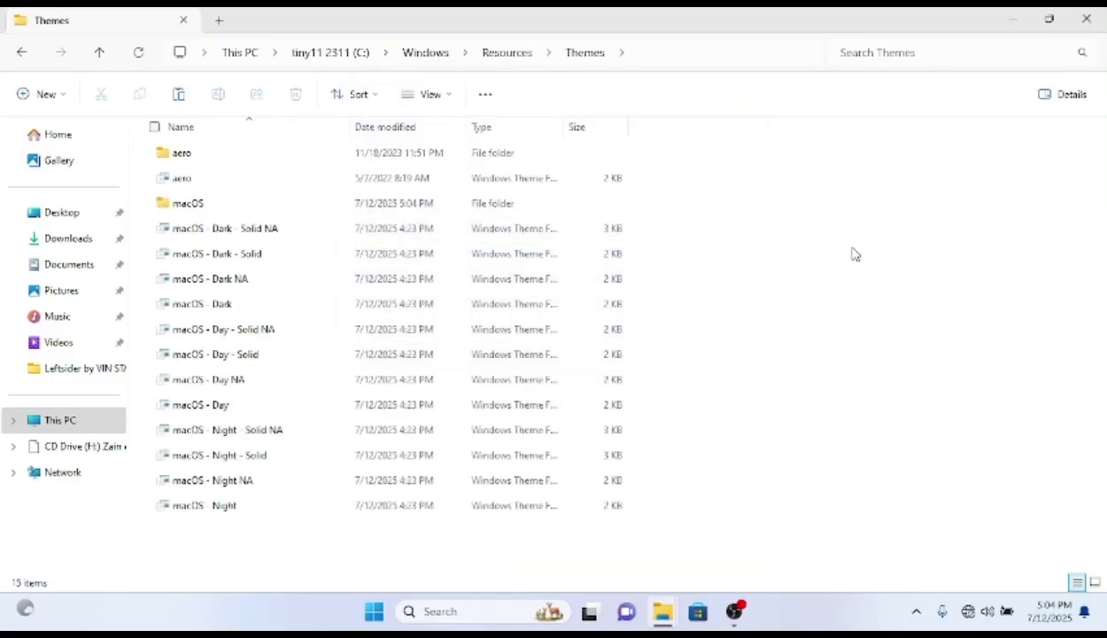
{"action": "left_click", "coordinate": [855, 254]}
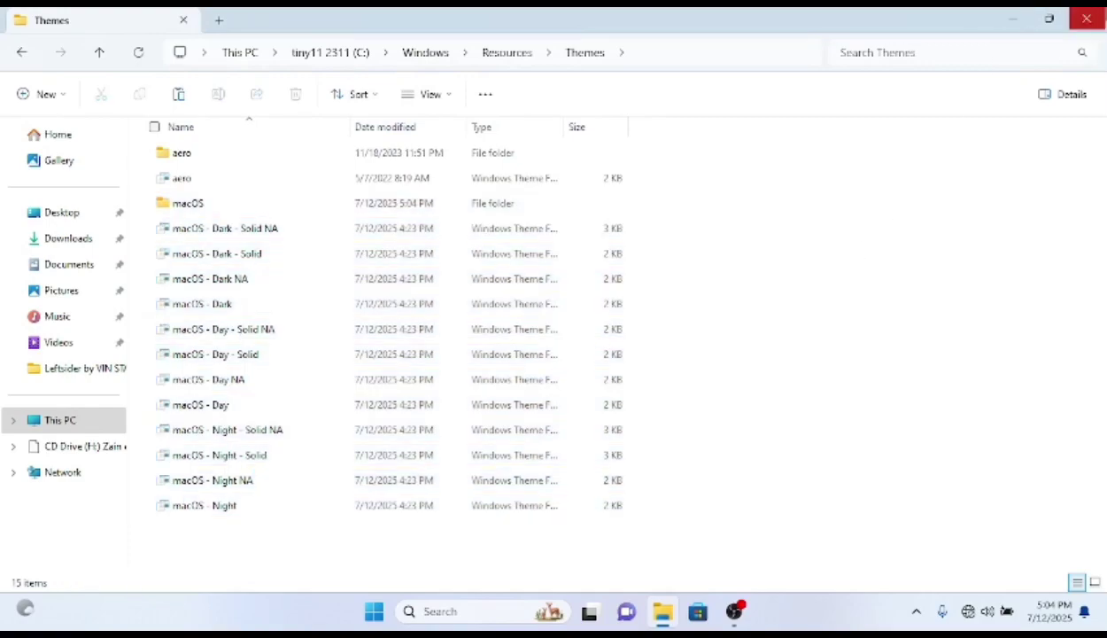
{"action": "left_click", "coordinate": [1086, 19]}
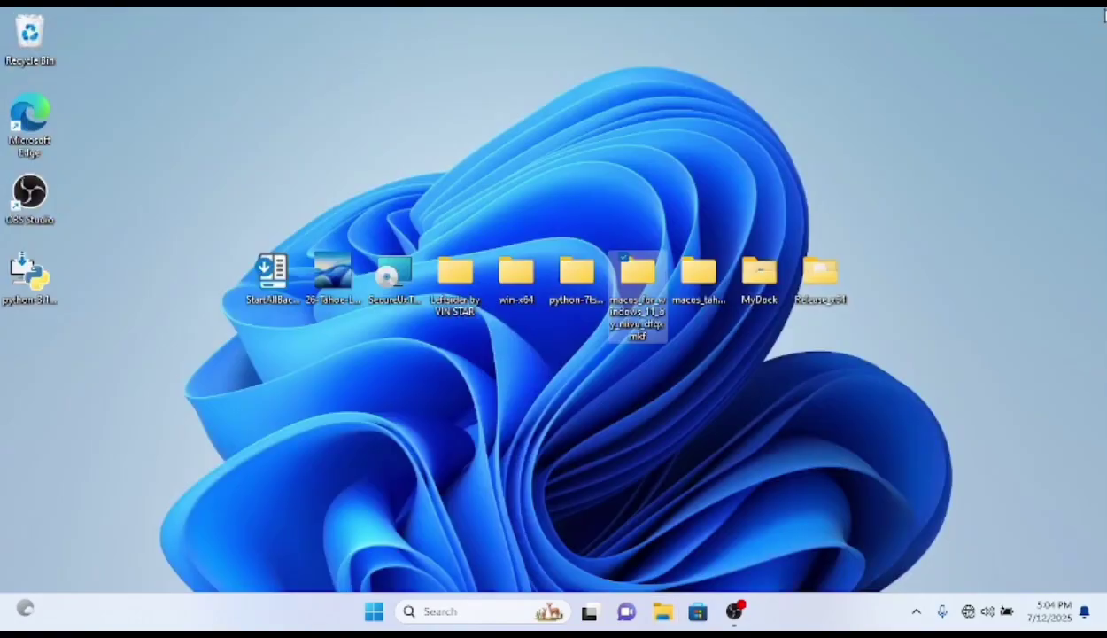
- Run the SecureUxTheme installer from the desktop
{"action": "left_click", "coordinate": [400, 276]}
{"action": "double_click", "coordinate": [399, 278]}
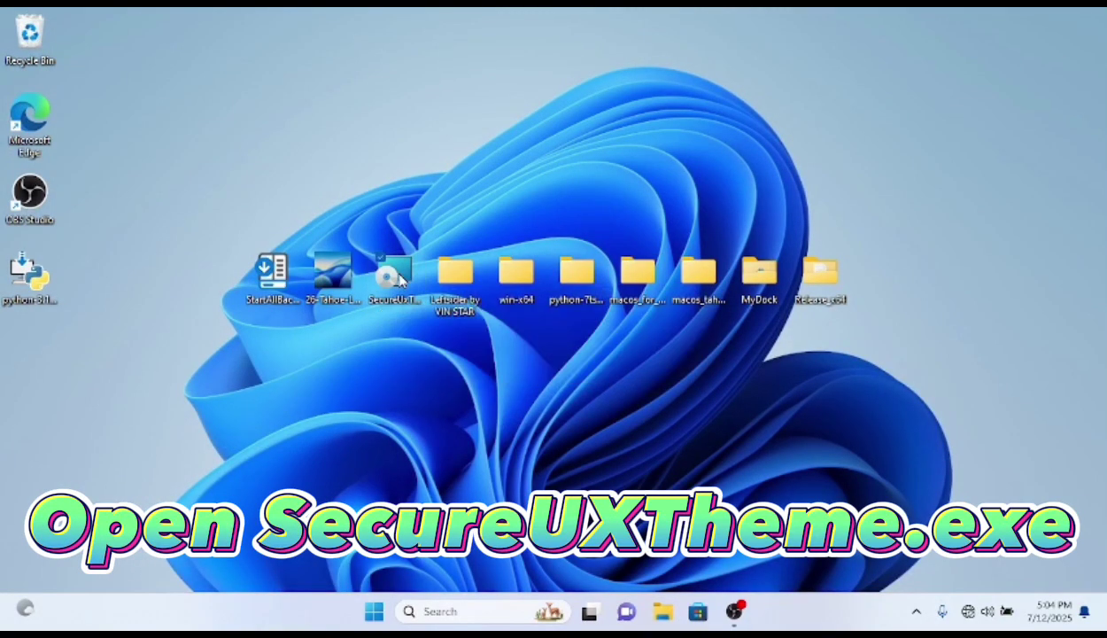
{"action": "left_click", "coordinate": [625, 456]}
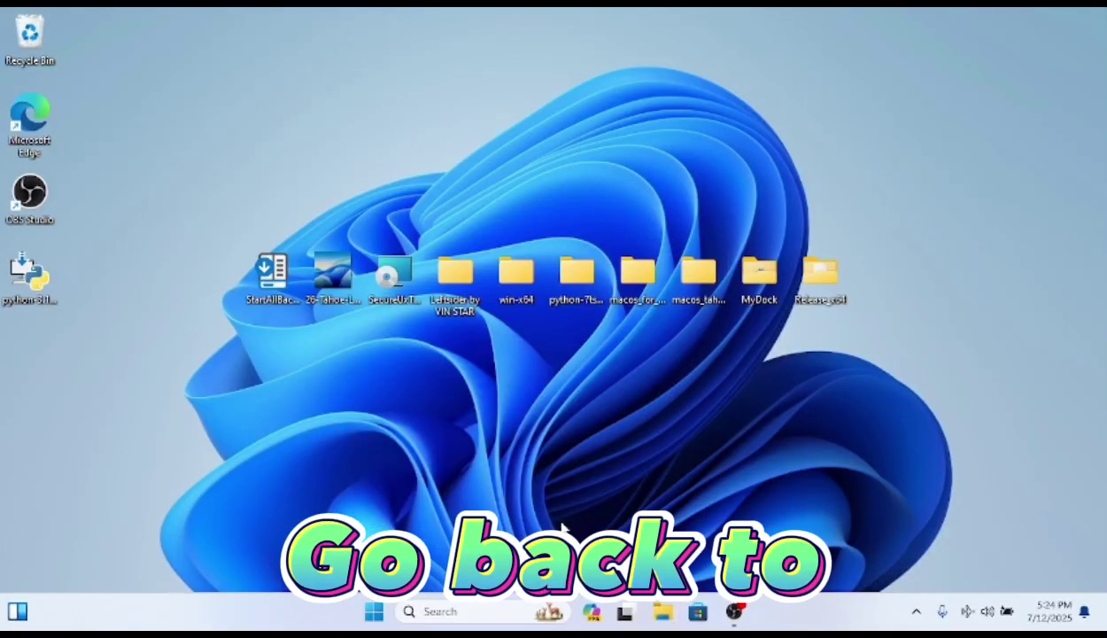
- Open a new File Explorer window and return to C:\Windows\Resources\Themes
{"action": "key", "text": "super+e"}
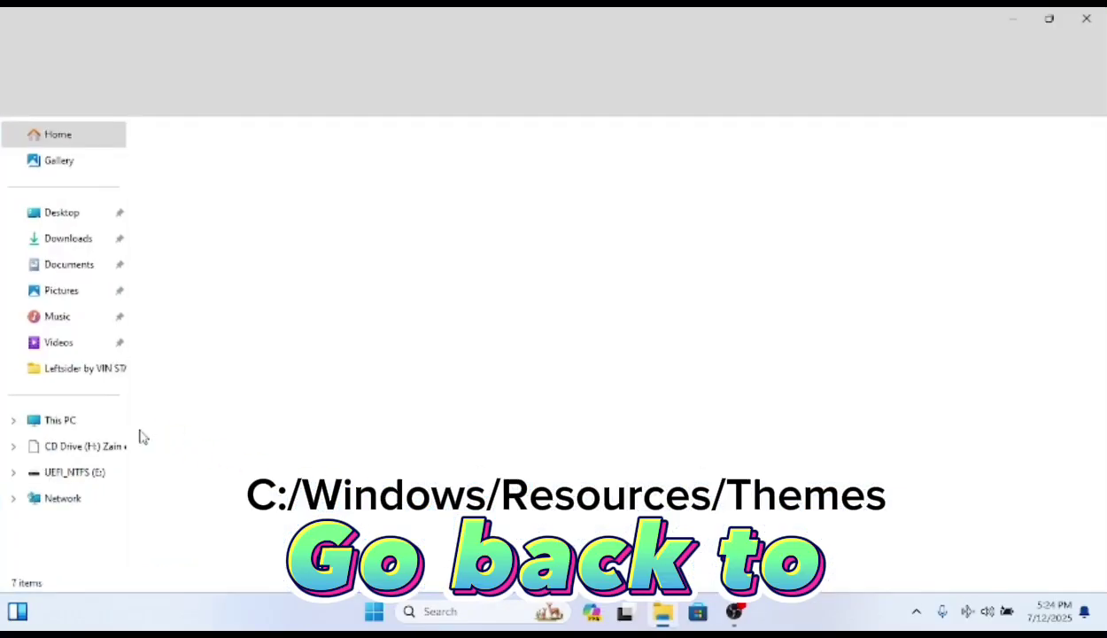
{"action": "left_click", "coordinate": [115, 426]}
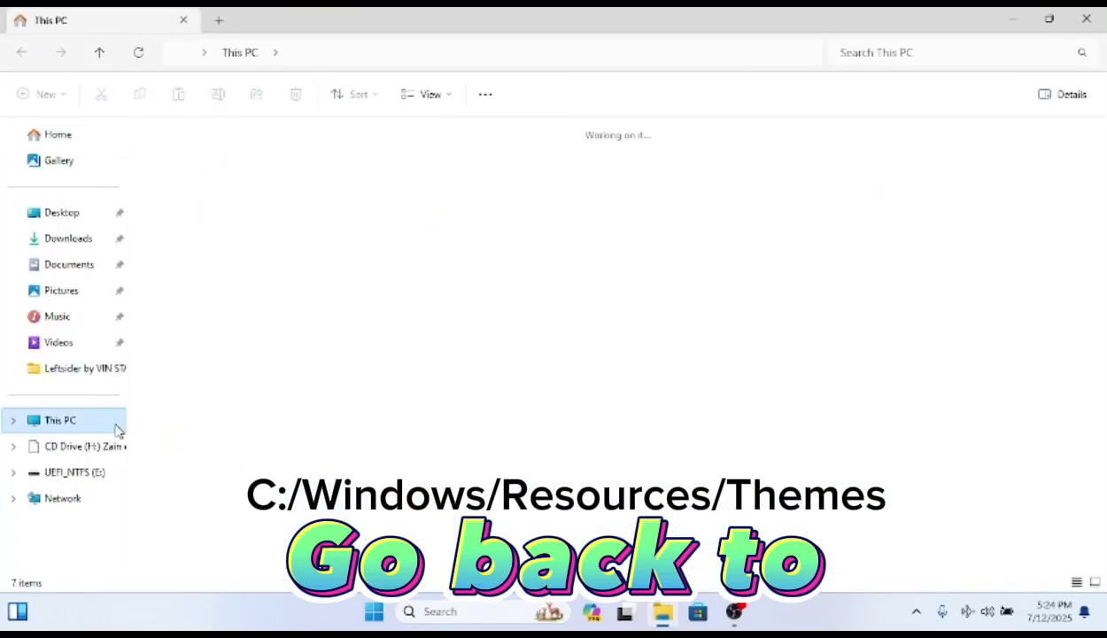
{"action": "double_click", "coordinate": [256, 172]}
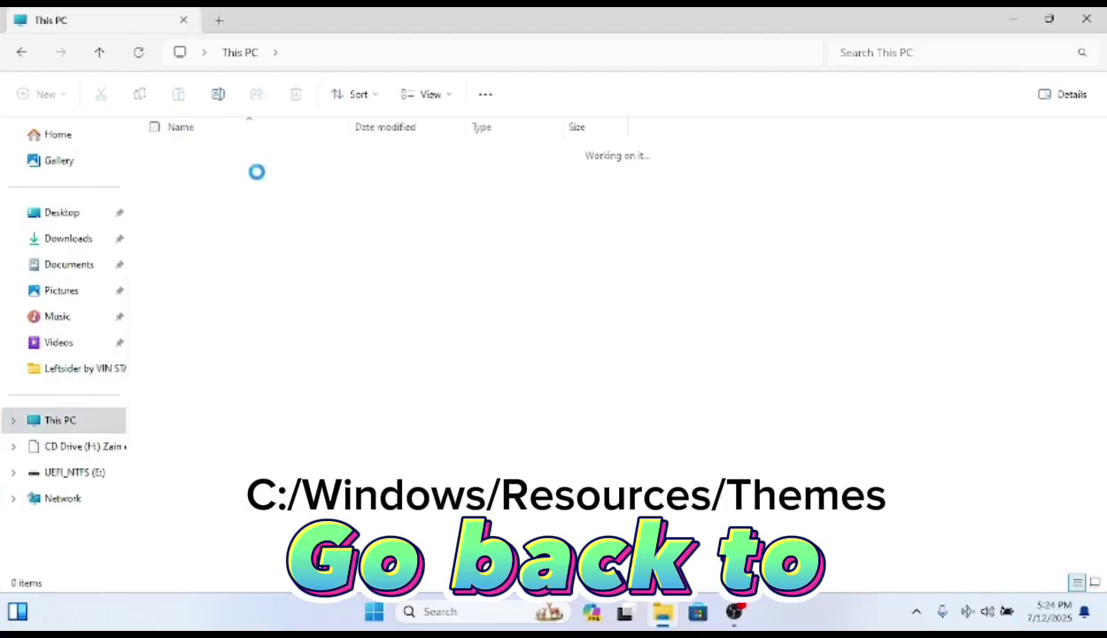
{"action": "double_click", "coordinate": [268, 306]}
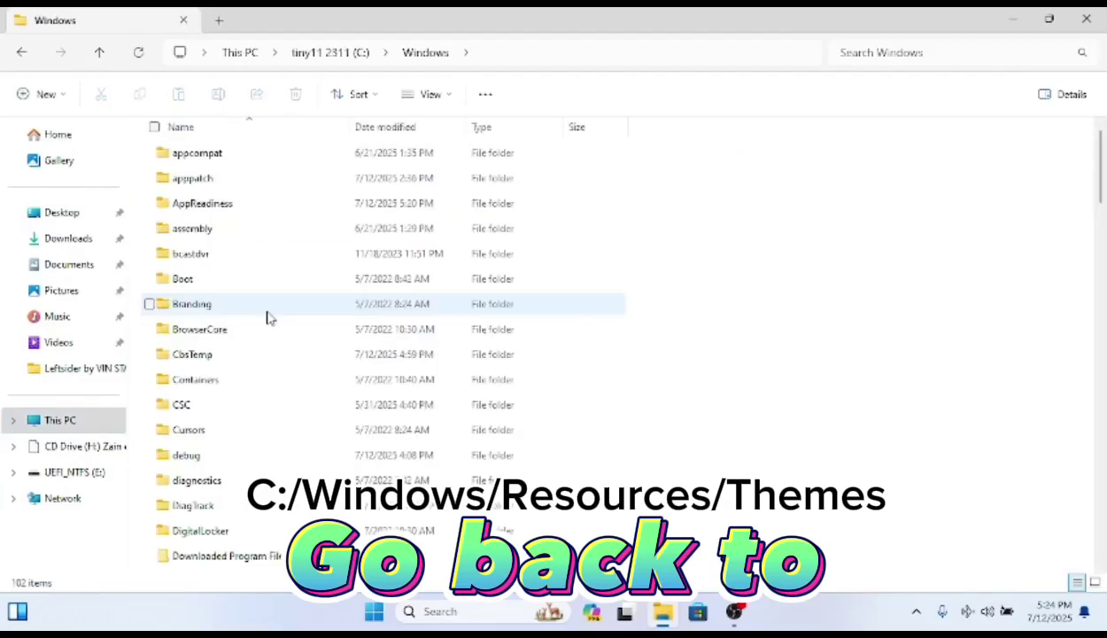
{"action": "scroll", "coordinate": [270, 319], "scroll_direction": "down", "scroll_amount": 10}
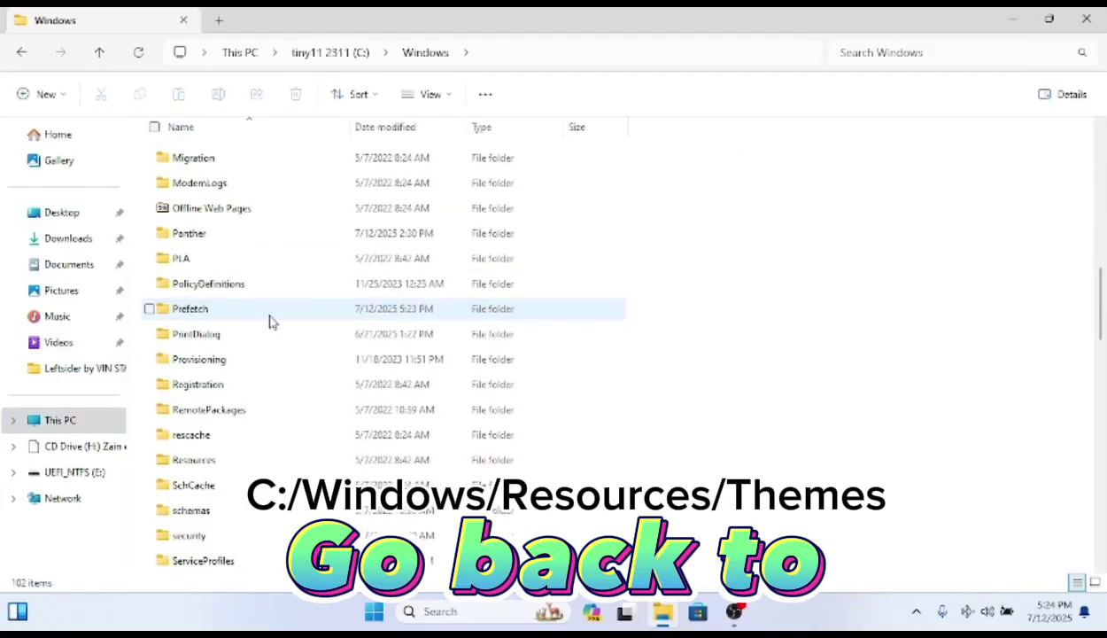
{"action": "scroll", "coordinate": [271, 320], "scroll_direction": "down", "scroll_amount": 2}
{"action": "double_click", "coordinate": [259, 309]}
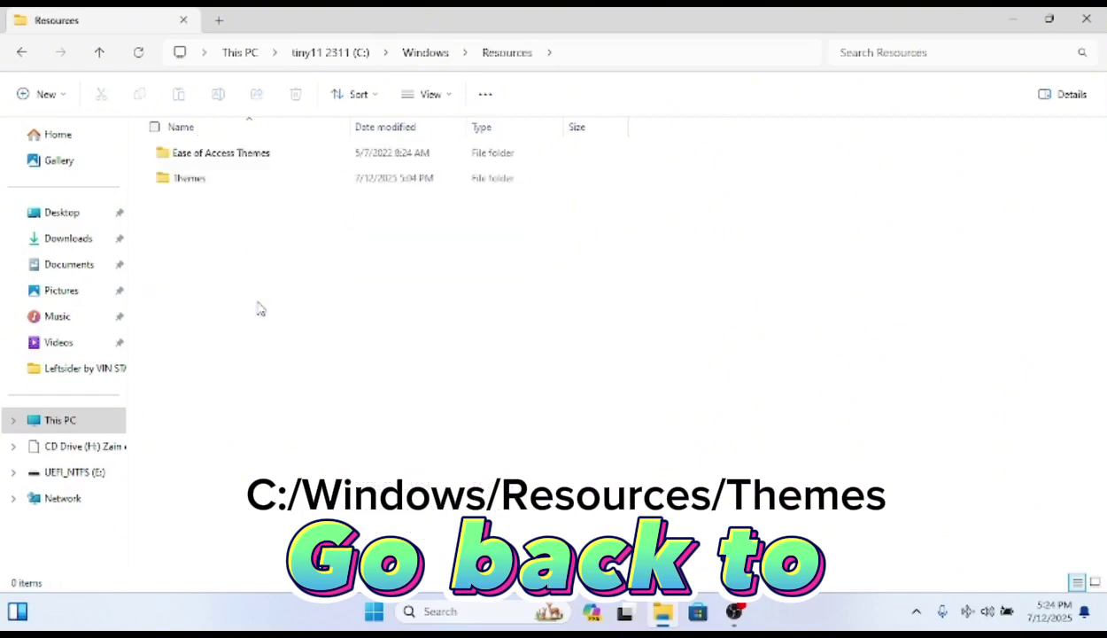
{"action": "double_click", "coordinate": [262, 181]}
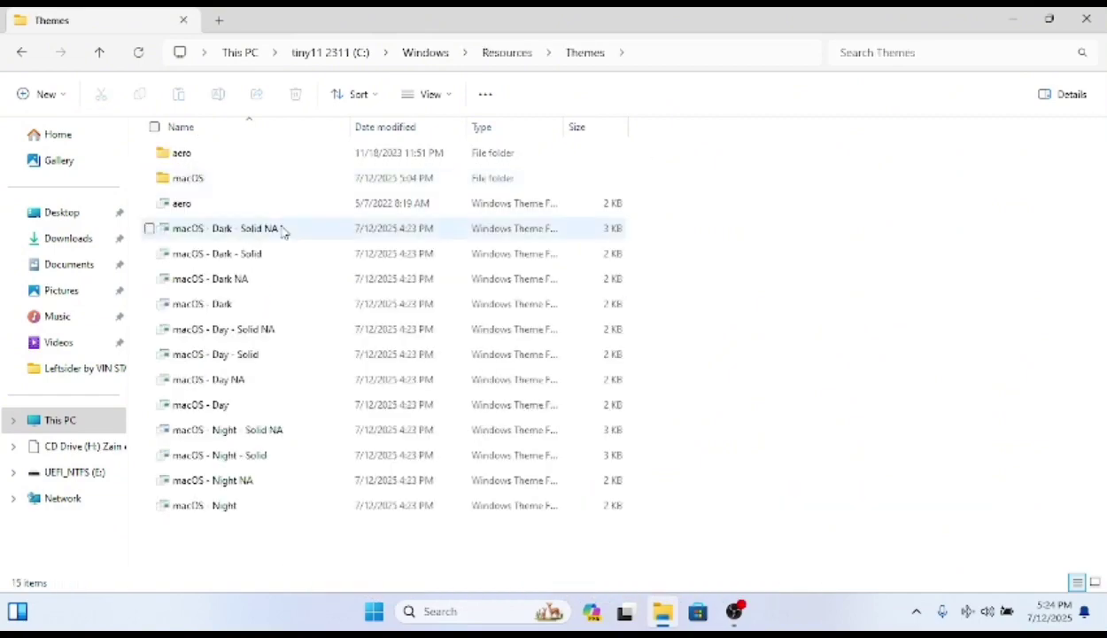
- Apply the macOS - Day theme, allowing the file to open, and close the Settings and Themes windows
{"action": "double_click", "coordinate": [301, 413]}
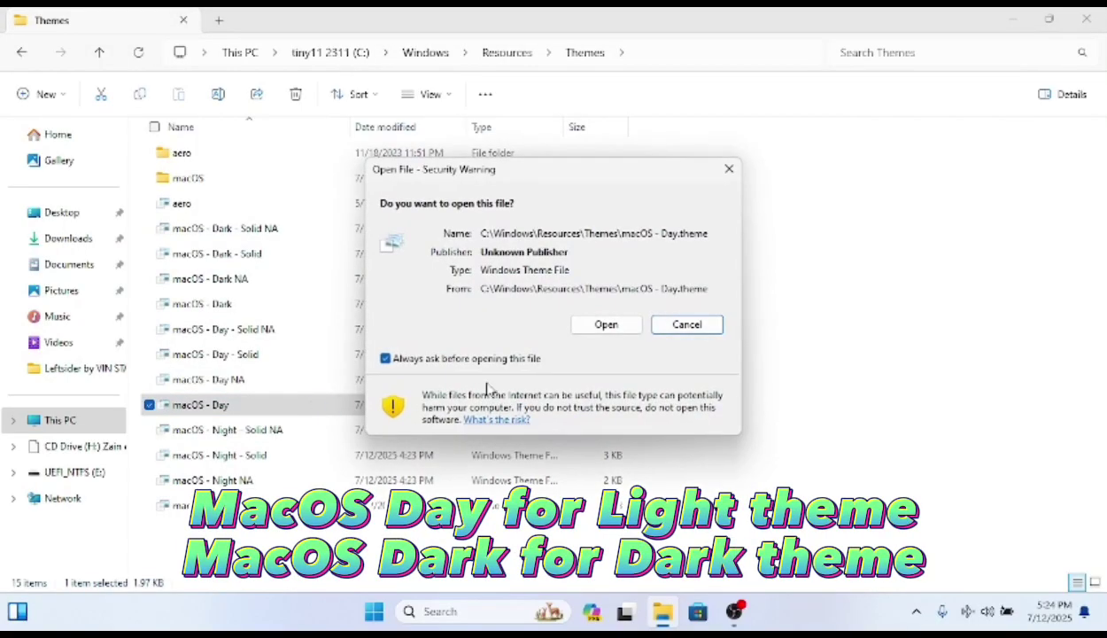
{"action": "left_click", "coordinate": [608, 325]}
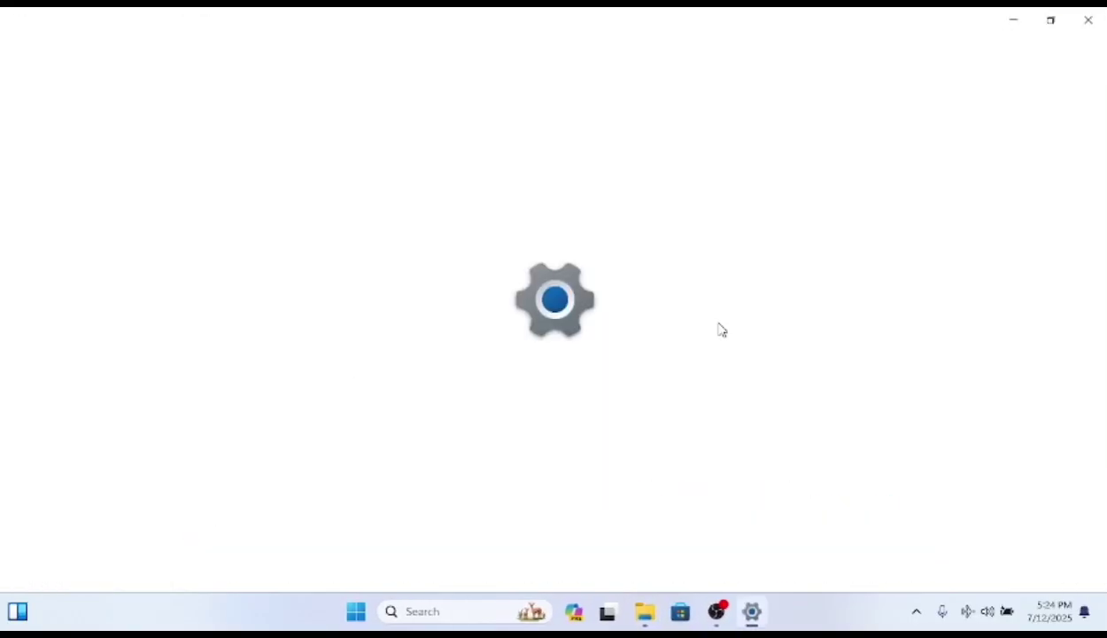
{"action": "left_click", "coordinate": [1087, 18]}
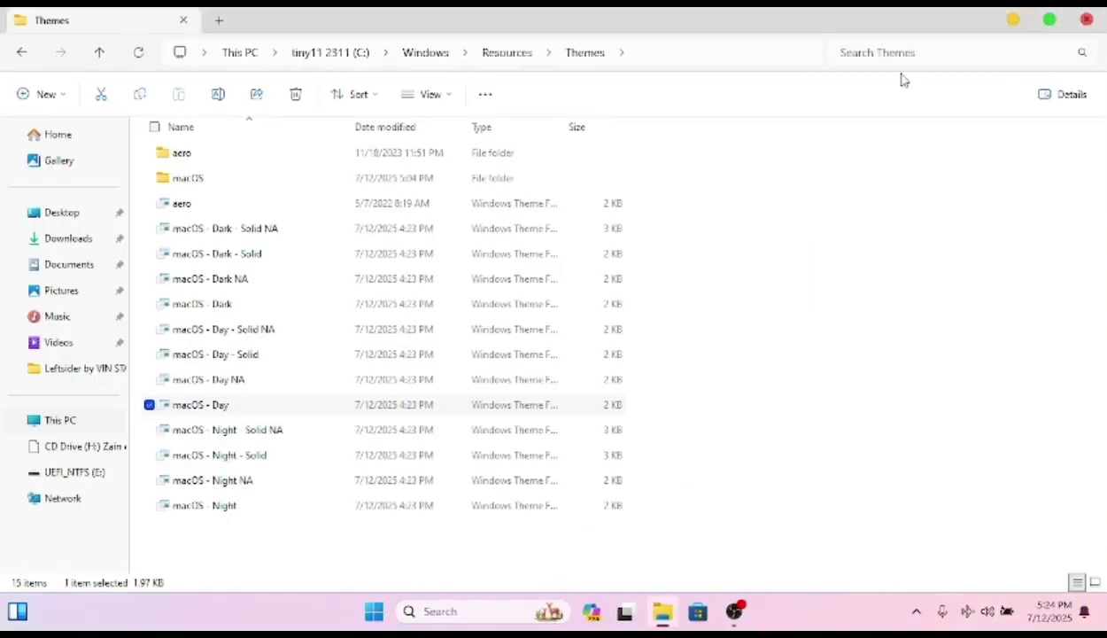
{"action": "left_click", "coordinate": [1086, 19]}
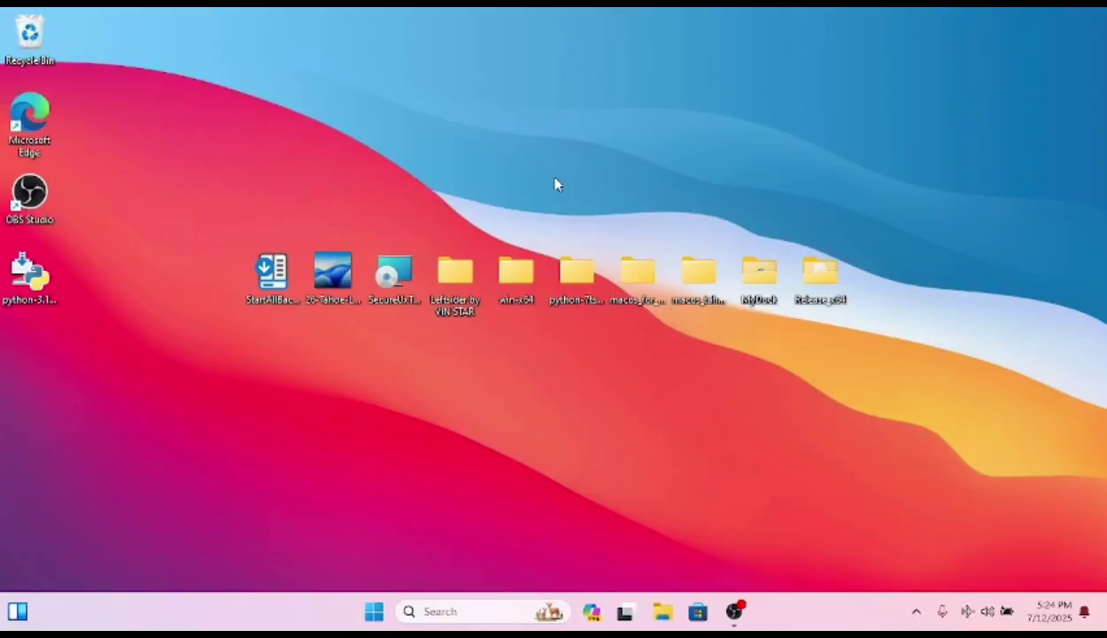
- Open the macOS Tahoe cursors folder on the desktop and go to MacOS Tahoe Cursors, Tail, With Shadow
{"action": "double_click", "coordinate": [699, 276]}
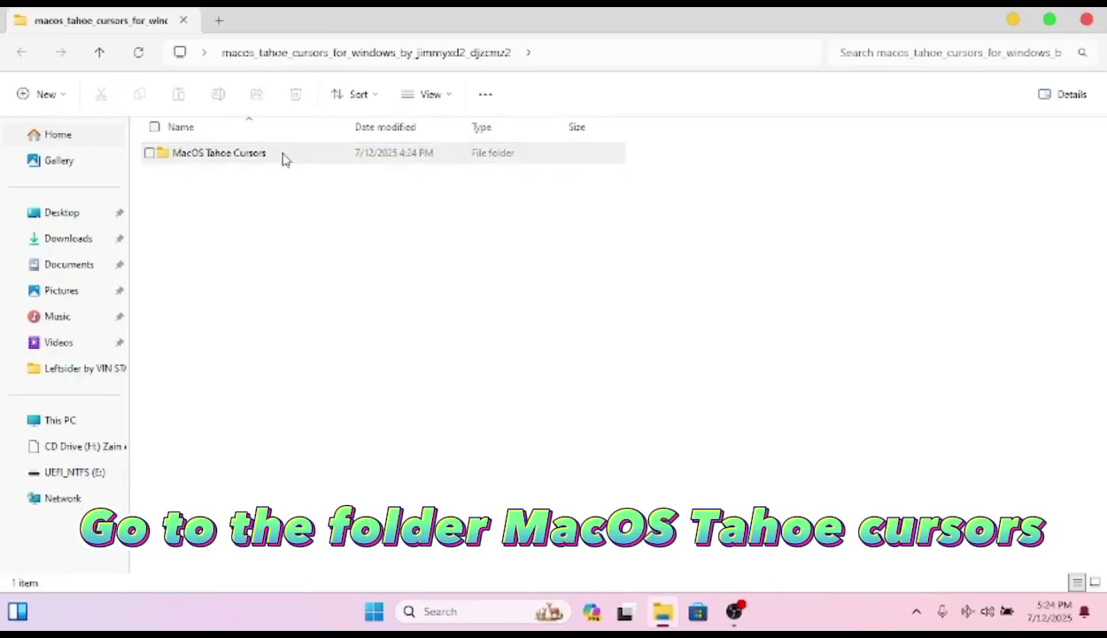
{"action": "double_click", "coordinate": [284, 156]}
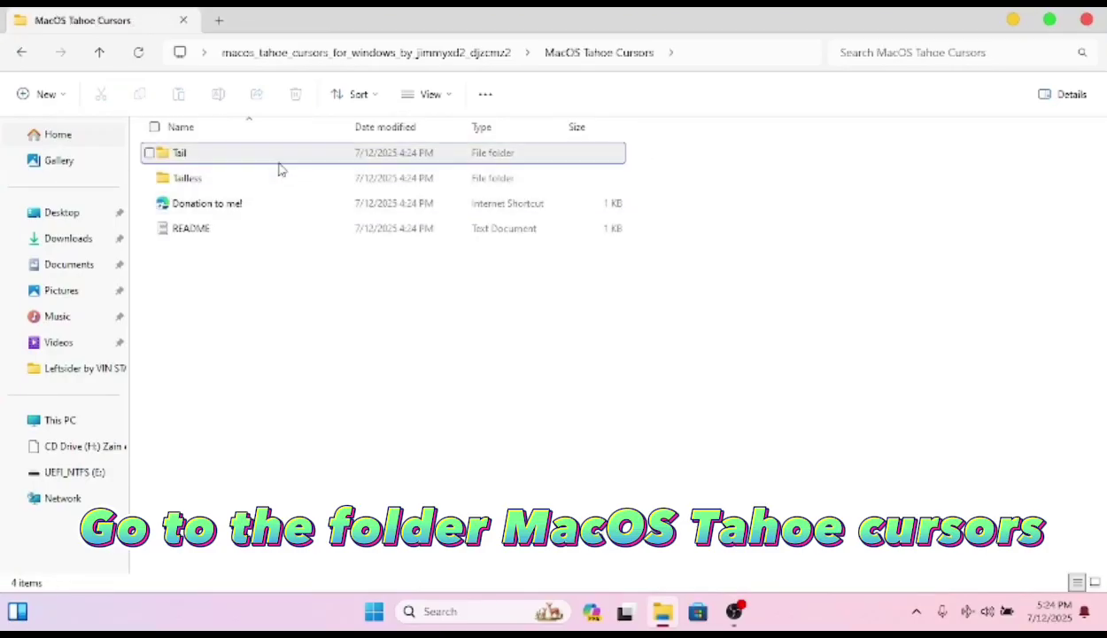
{"action": "double_click", "coordinate": [279, 164]}
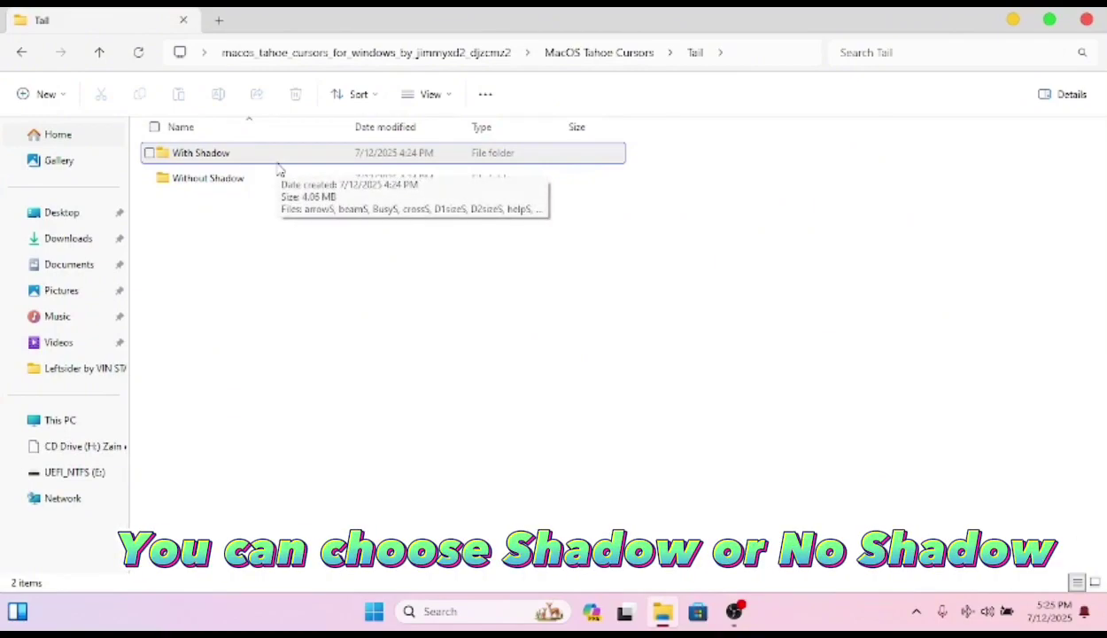
{"action": "double_click", "coordinate": [277, 164]}
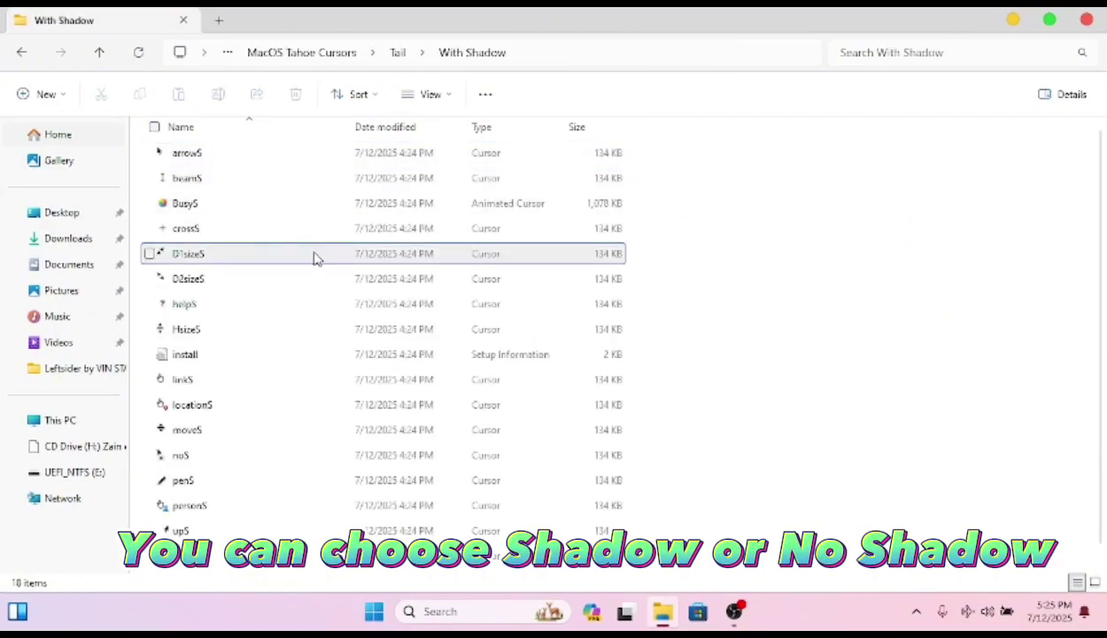
- Install the shadowed cursors from the install setup information file, allowing the file to open
{"action": "left_click", "coordinate": [269, 365]}
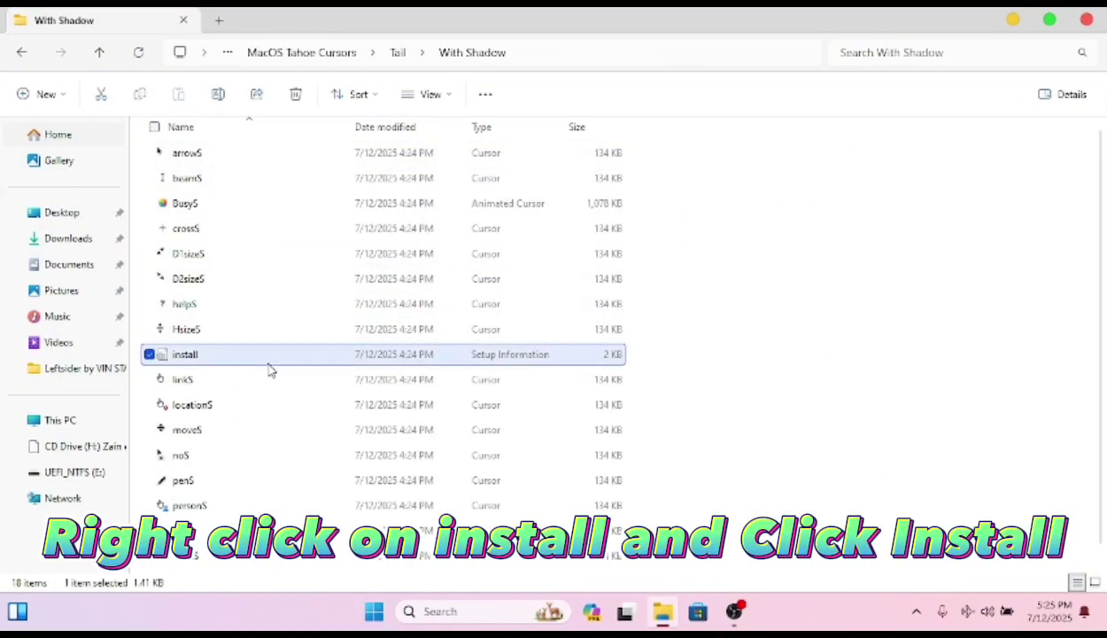
{"action": "right_click", "coordinate": [268, 355]}
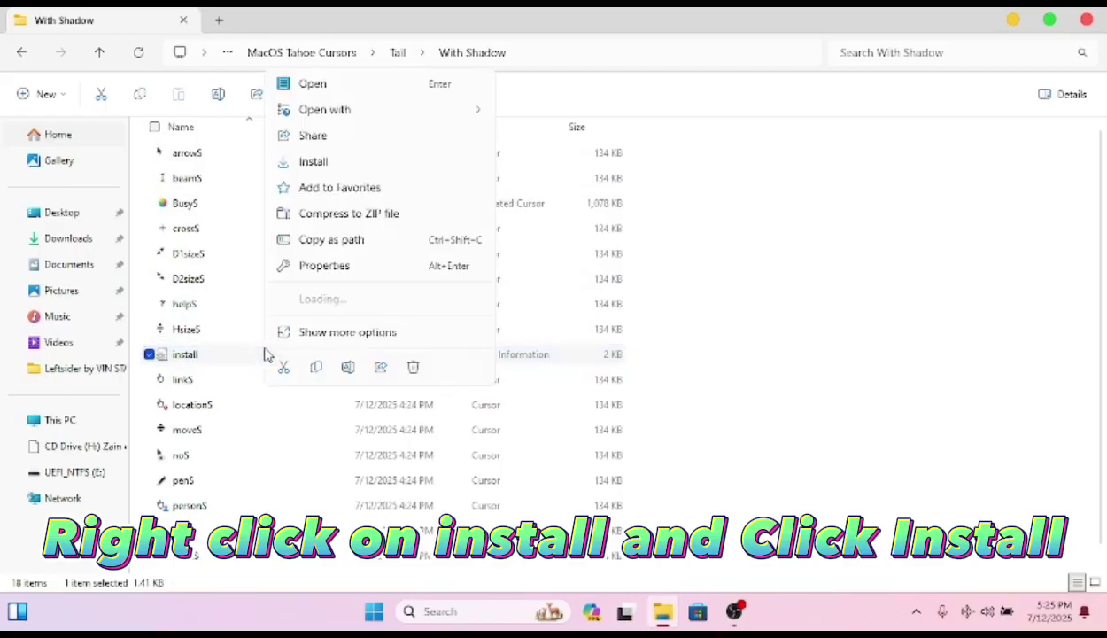
{"action": "left_click", "coordinate": [332, 167]}
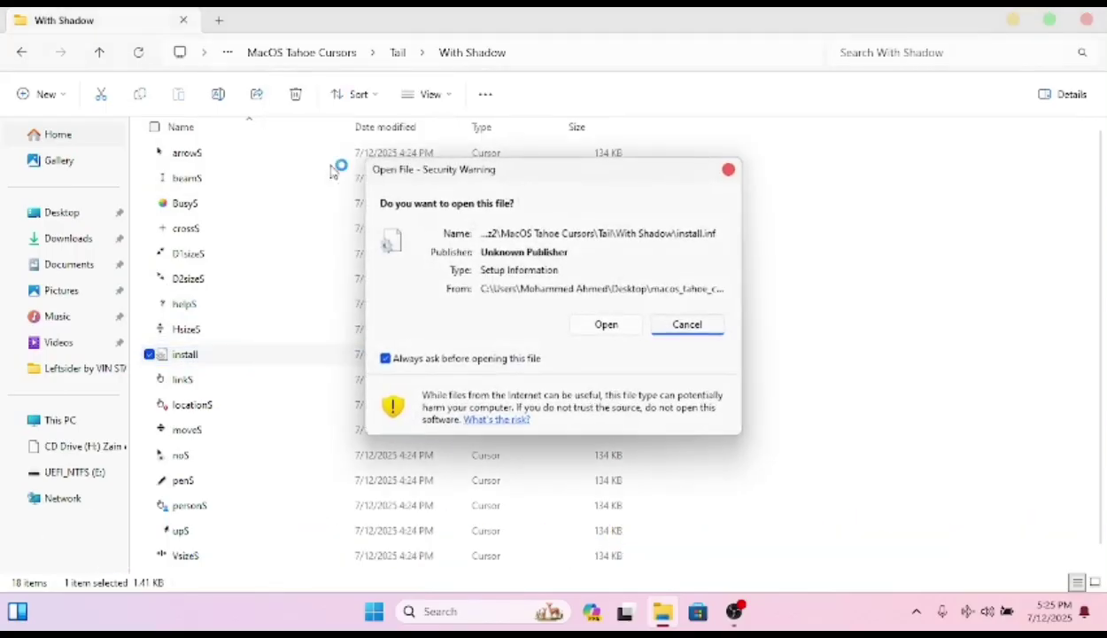
{"action": "left_click", "coordinate": [606, 329]}
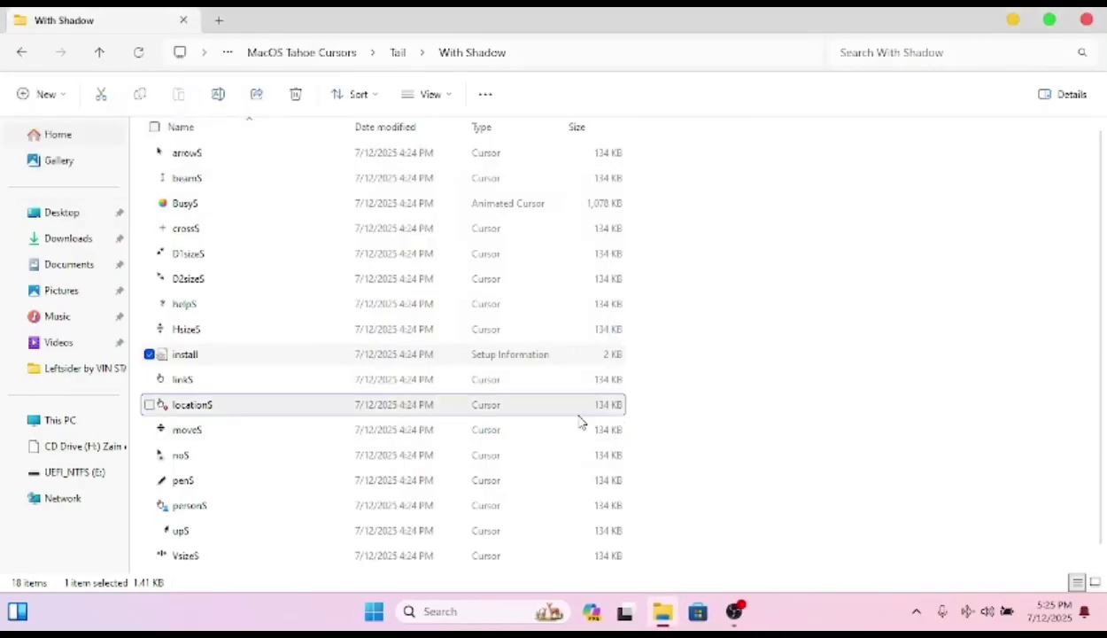
- Search Windows for "mouse" and bring up the Mouse Properties dialog
{"action": "left_click", "coordinate": [480, 610]}
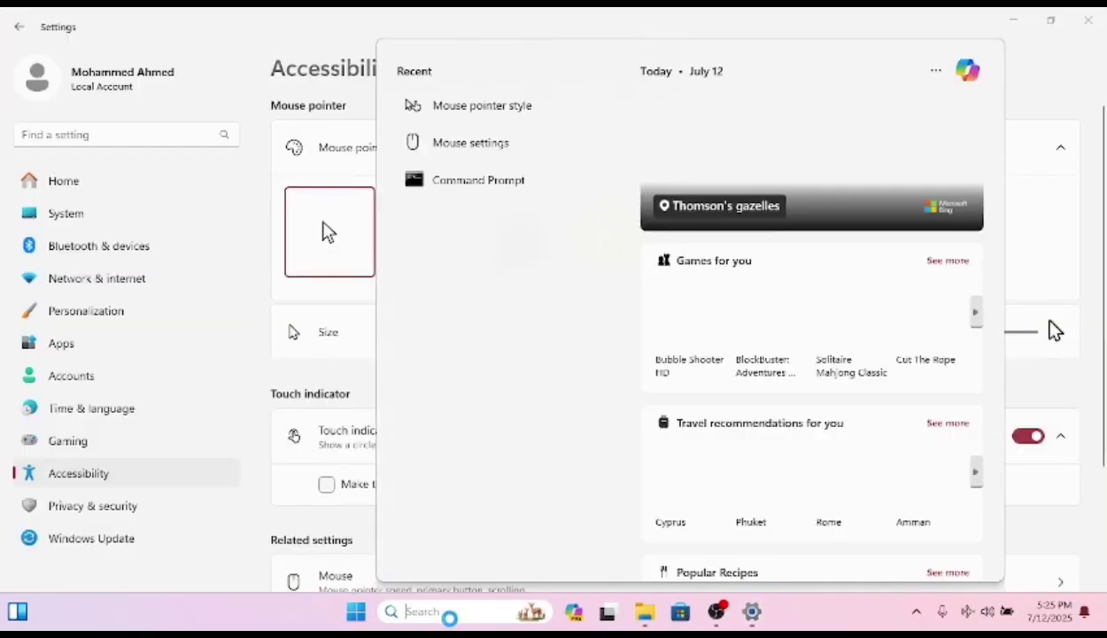
{"action": "type", "text": "mous"}
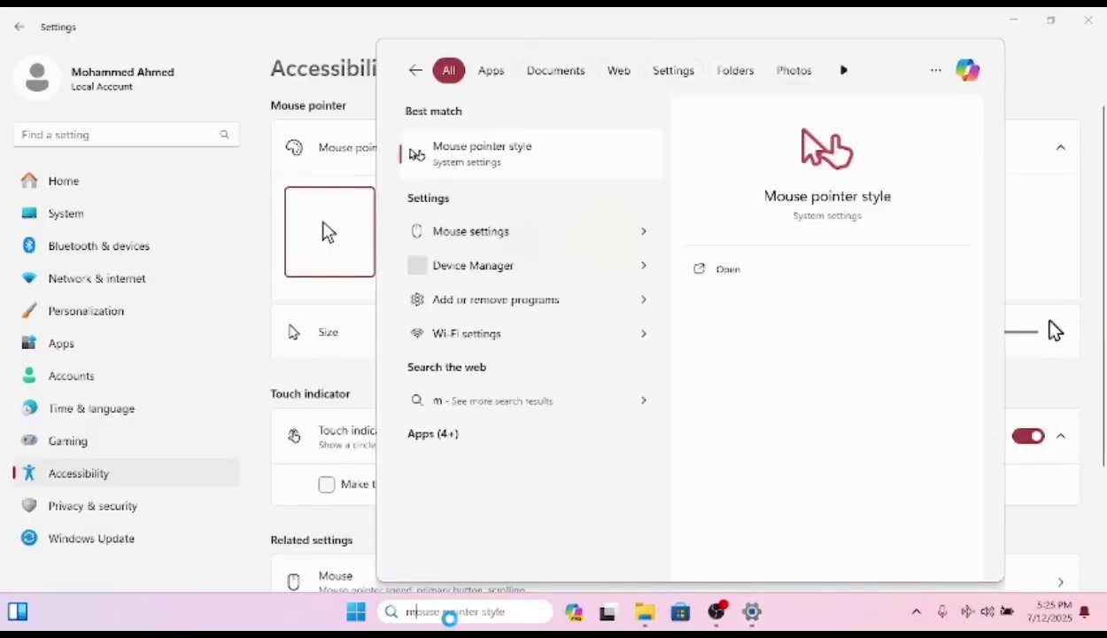
{"action": "type", "text": "e"}
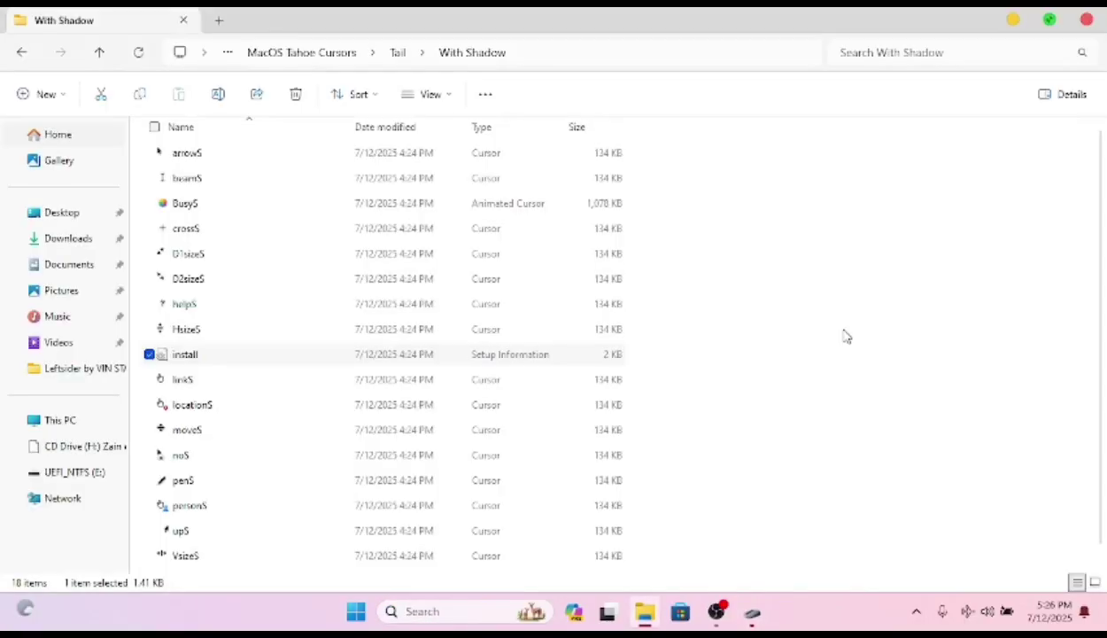
{"action": "left_click", "coordinate": [749, 612]}
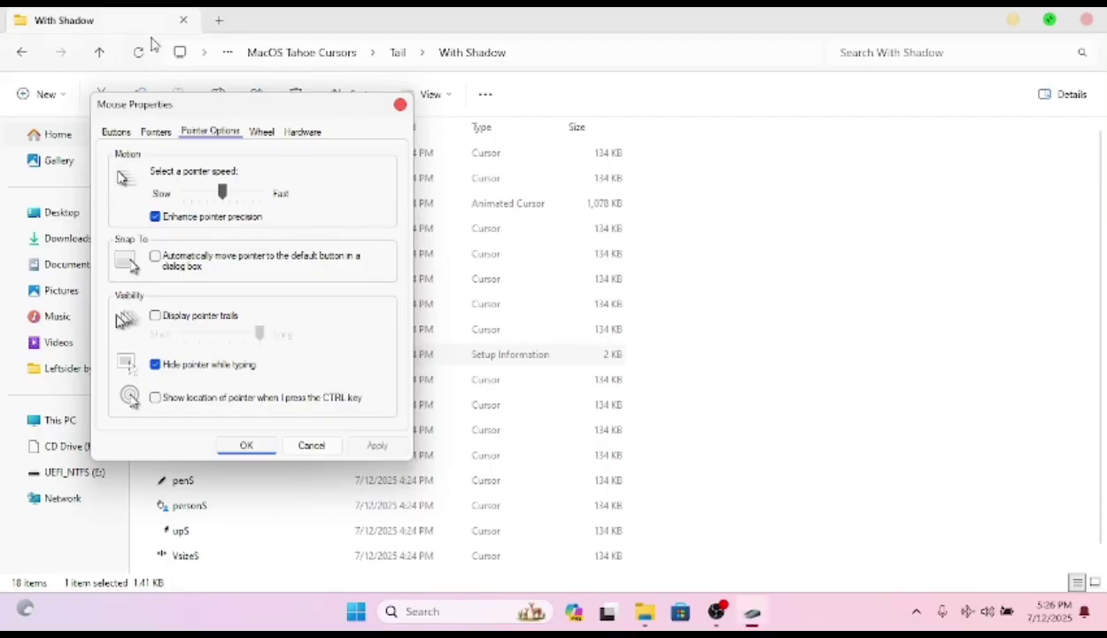
- Apply the MacOS Tahoe Cursor (With Shadow) pointer scheme, replacing the original scheme, and close the dialog and cursor folder
{"action": "left_click", "coordinate": [155, 132]}
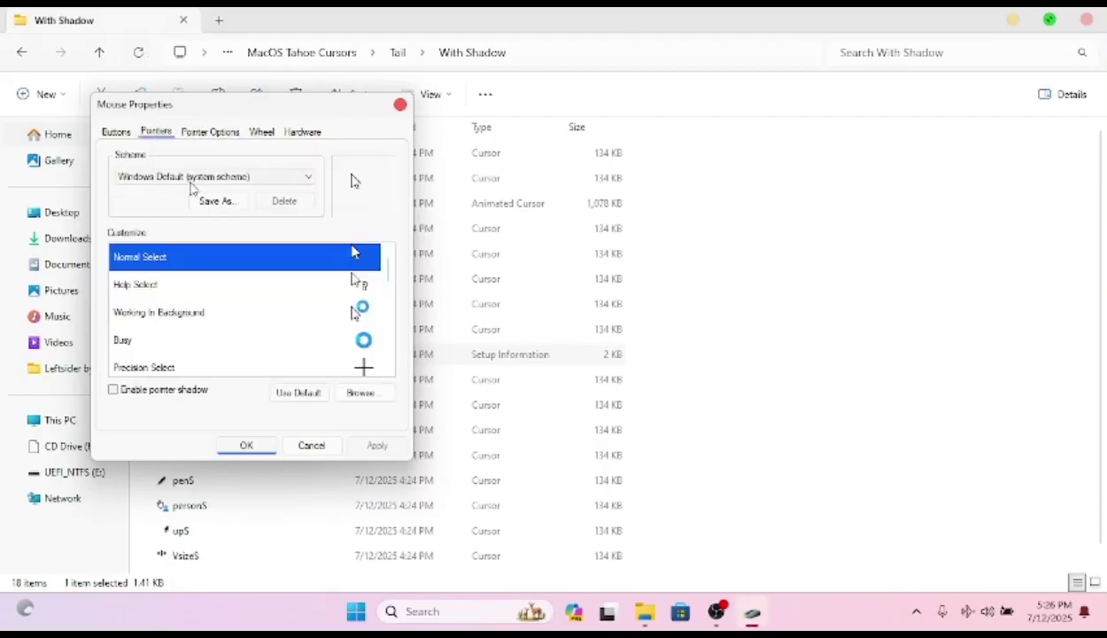
{"action": "left_click", "coordinate": [191, 180]}
{"action": "left_click", "coordinate": [221, 205]}
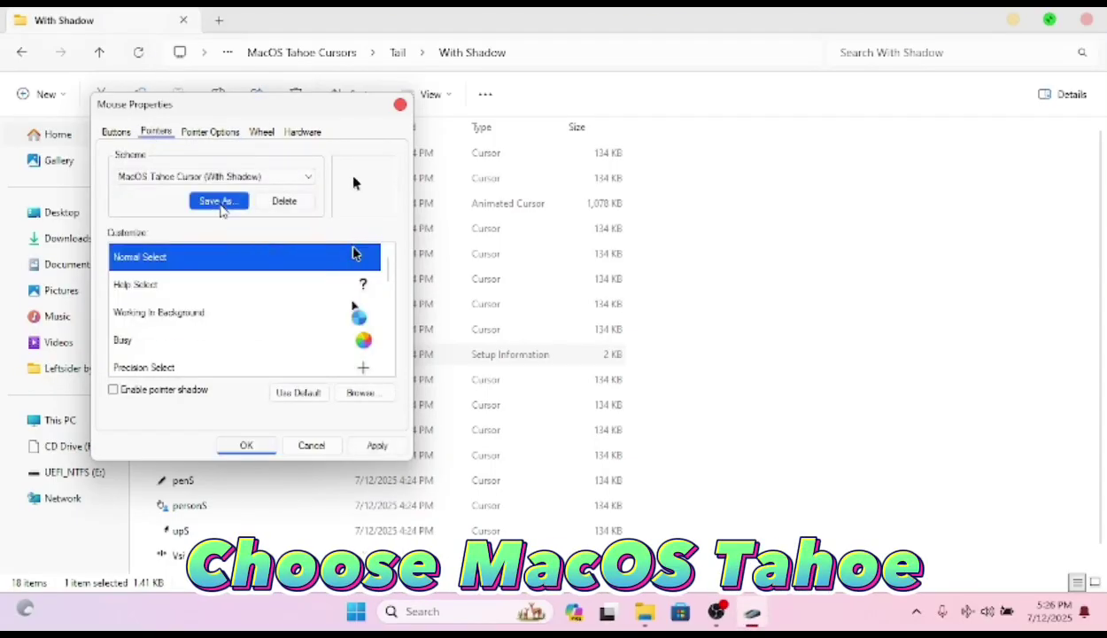
{"action": "left_click", "coordinate": [378, 446]}
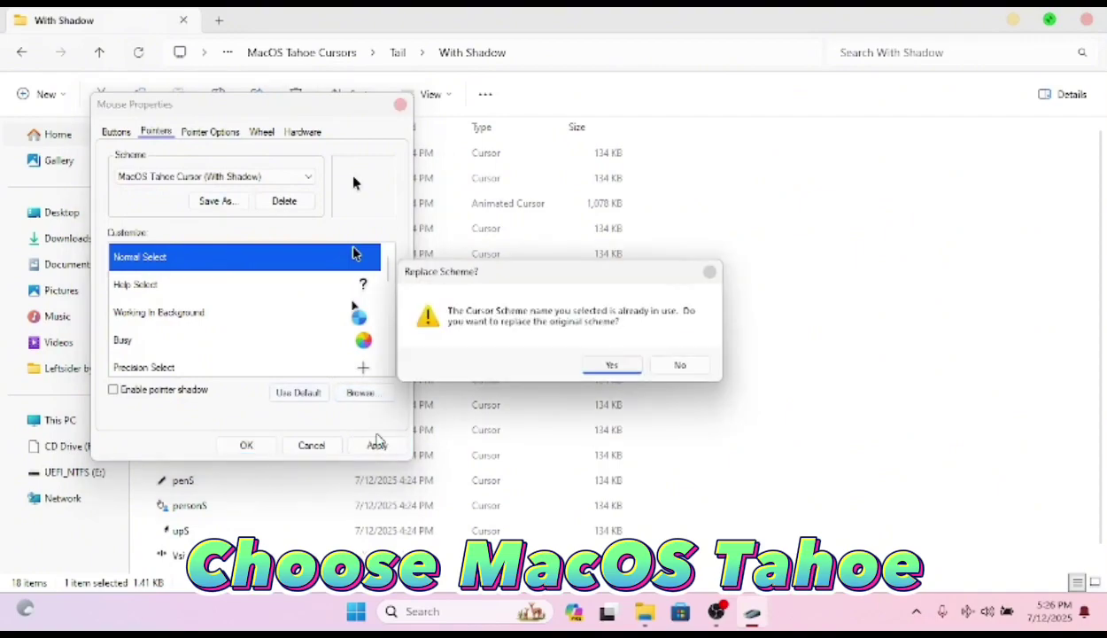
{"action": "left_click", "coordinate": [608, 361]}
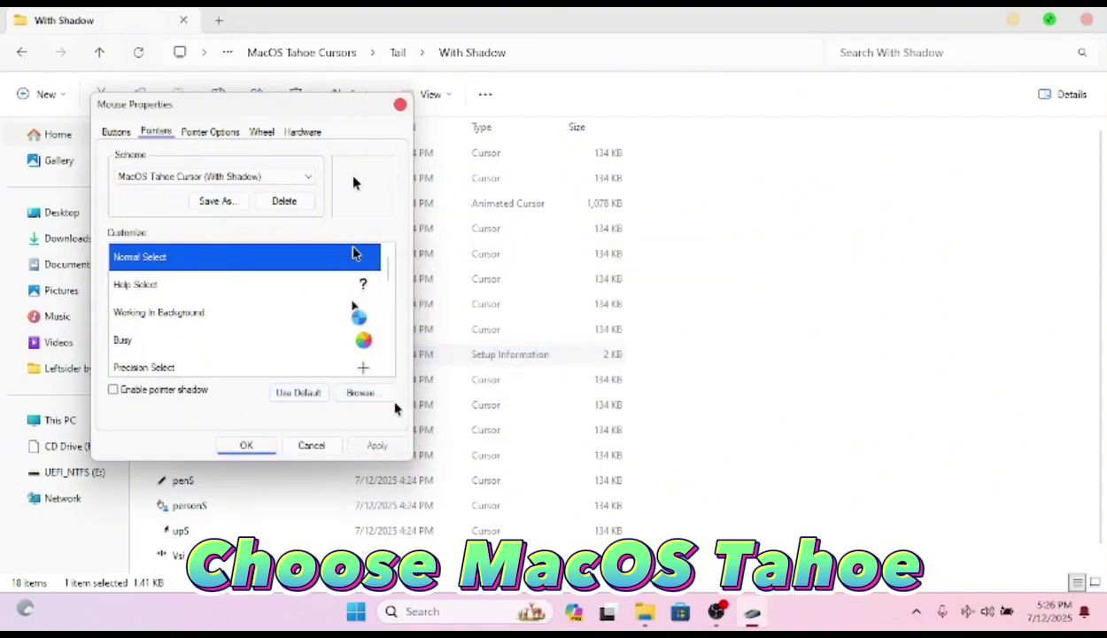
{"action": "left_click", "coordinate": [257, 443]}
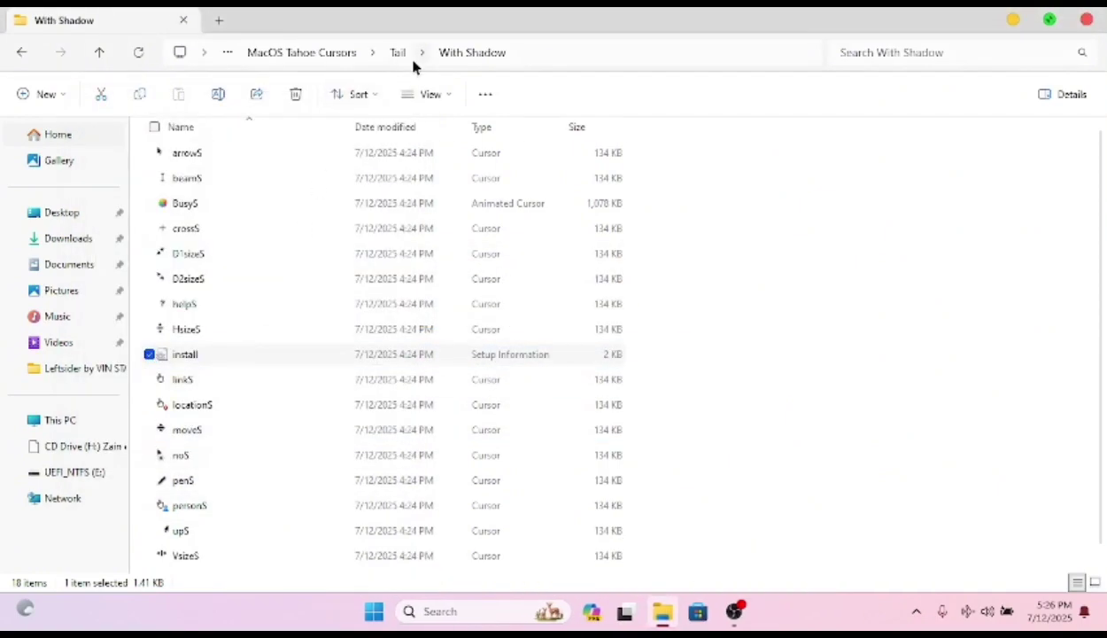
{"action": "left_click", "coordinate": [1089, 19]}
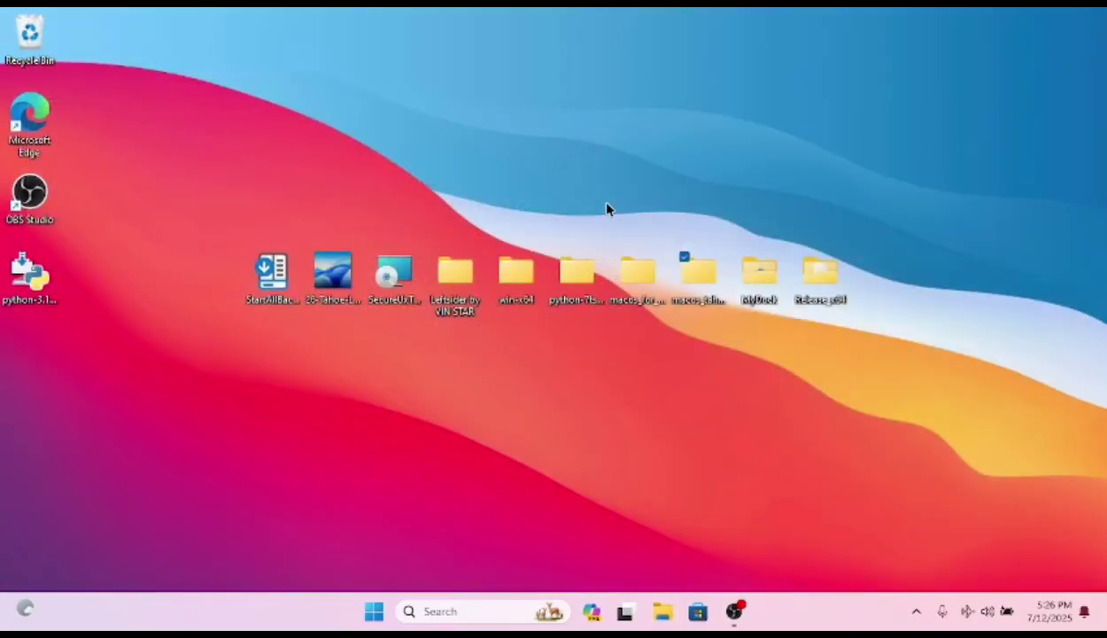
- Run the StartAllBack 3.9.12 setup from the desktop past the SmartScreen warning and install it for the current user only
{"action": "left_click", "coordinate": [269, 285]}
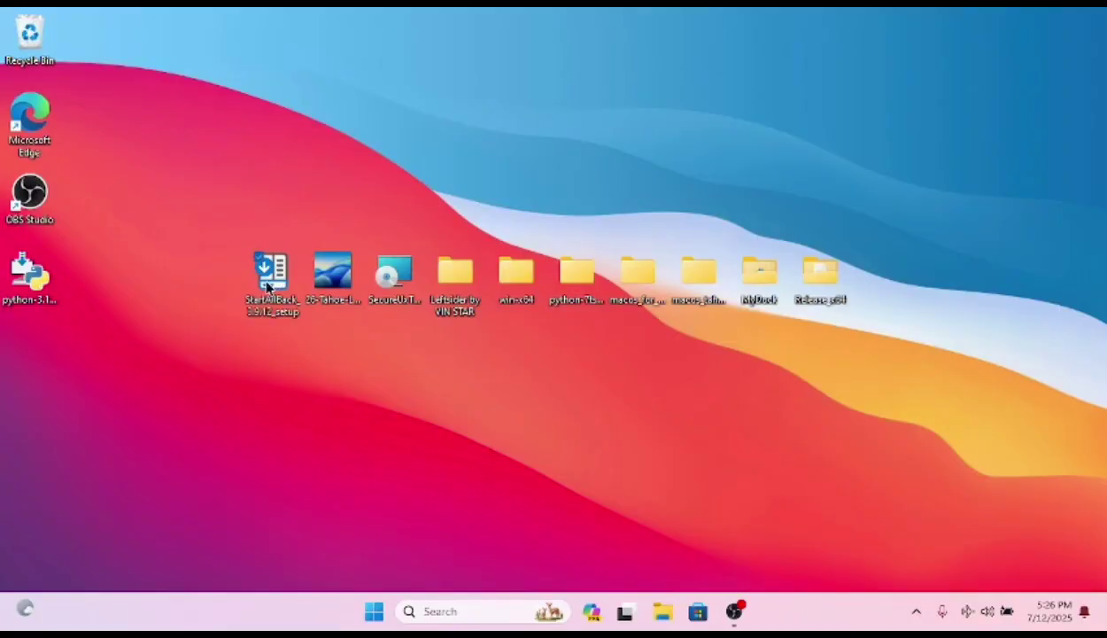
{"action": "double_click", "coordinate": [271, 279]}
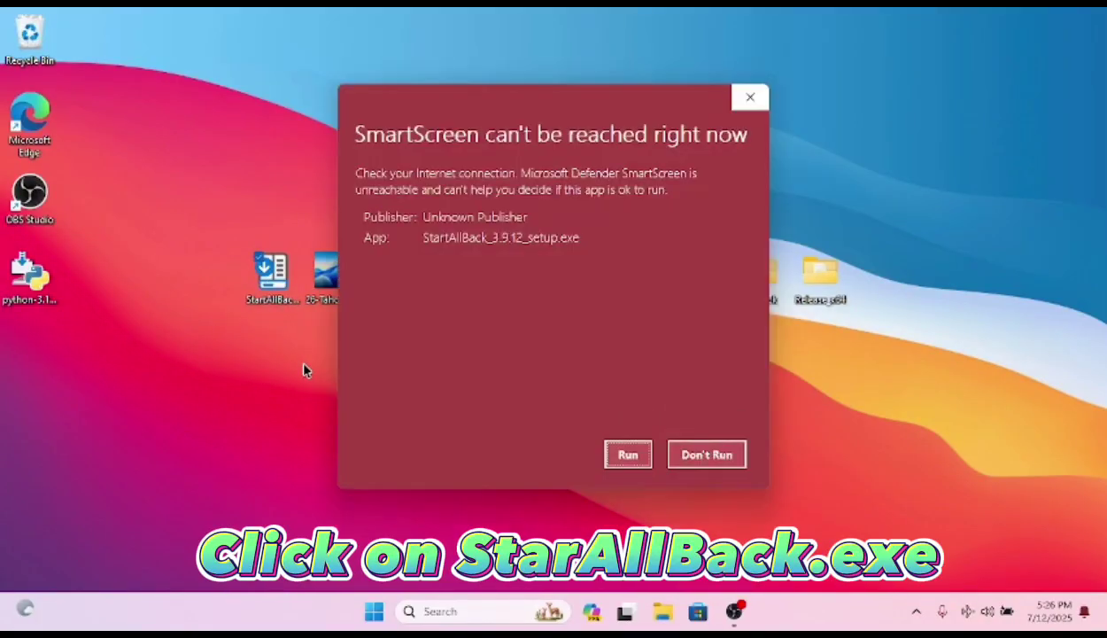
{"action": "left_click", "coordinate": [628, 454]}
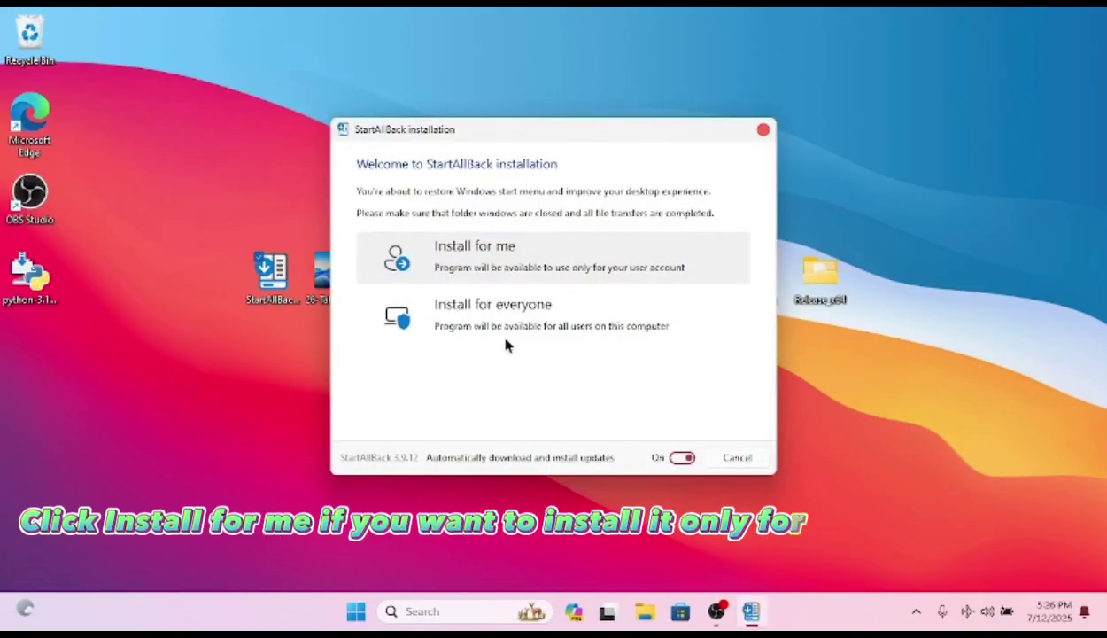
{"action": "left_click", "coordinate": [536, 264]}
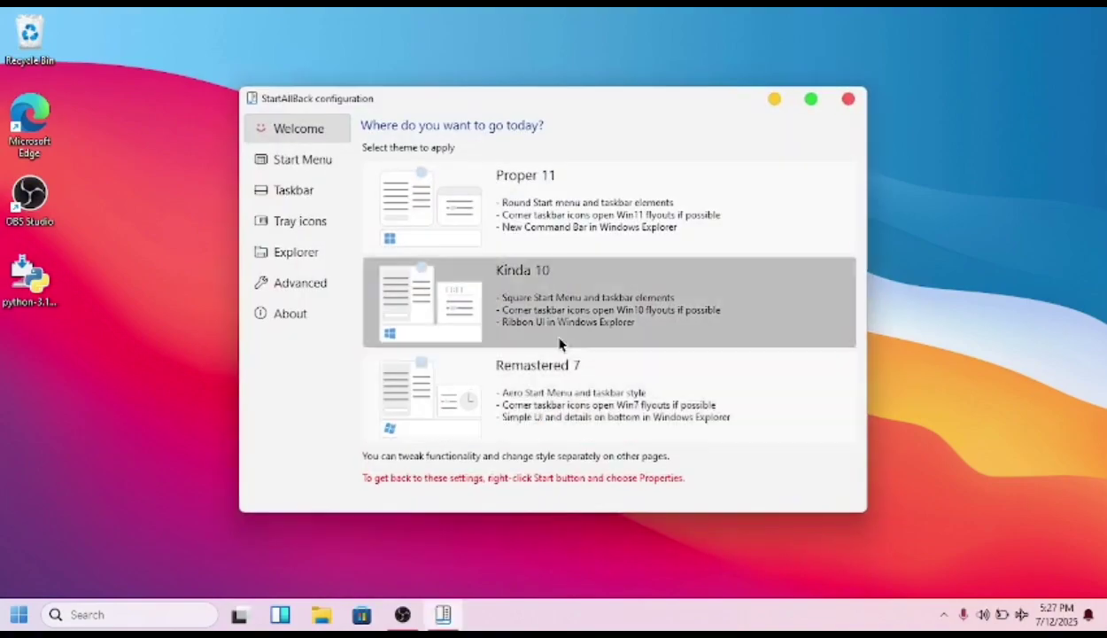
- Select the Proper 11 theme in StartAllBack and turn off the enhanced classic start menu and taskbar
{"action": "left_click", "coordinate": [518, 201]}
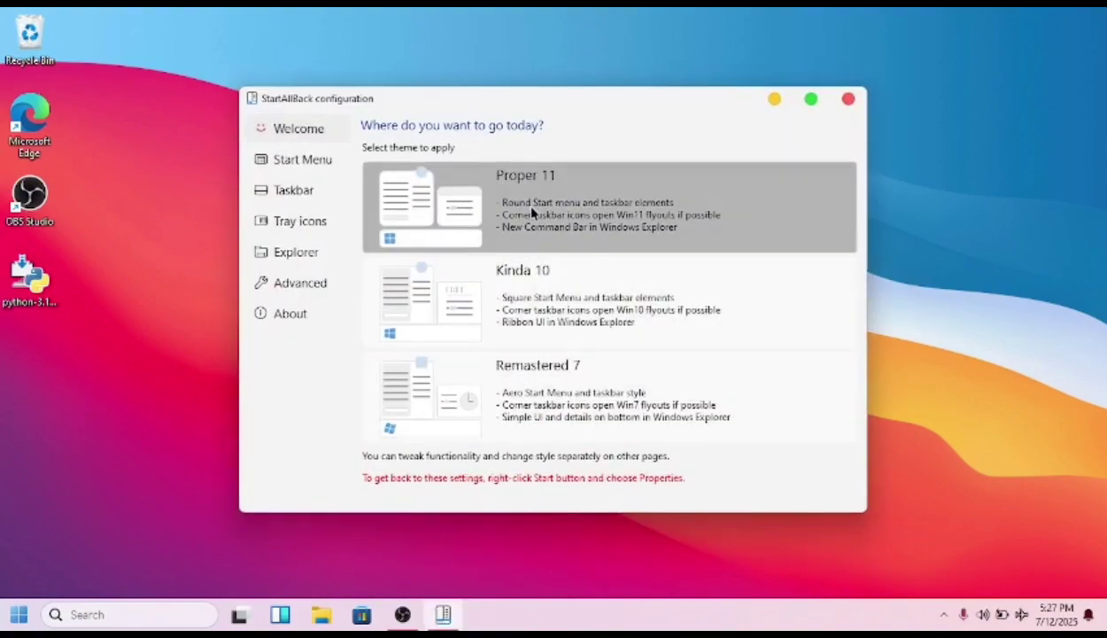
{"action": "left_click", "coordinate": [302, 167]}
{"action": "left_click", "coordinate": [836, 159]}
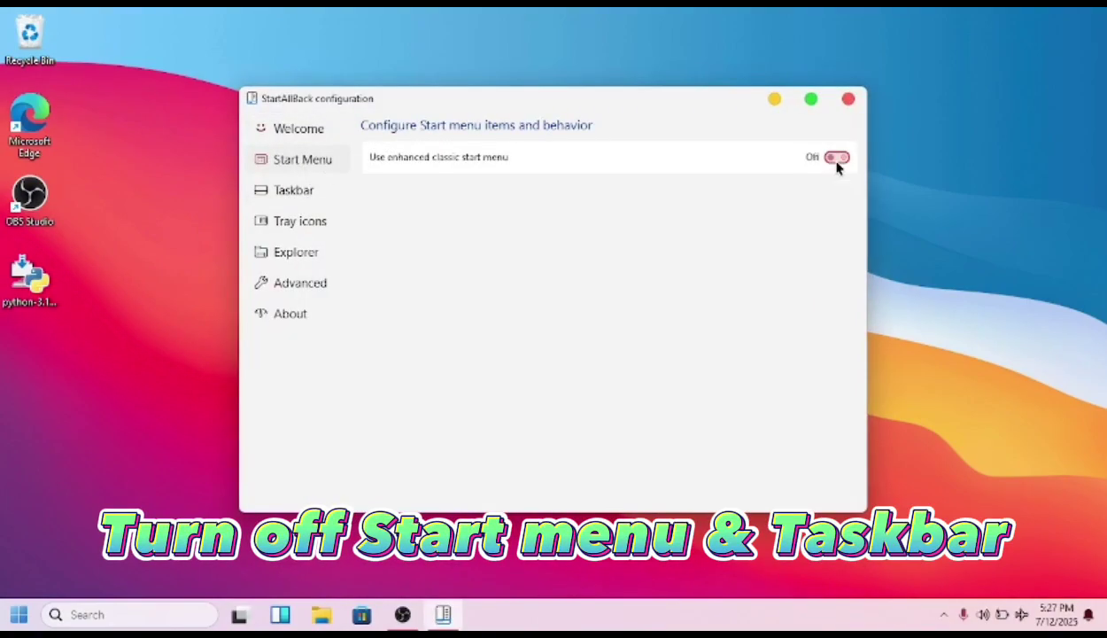
{"action": "left_click", "coordinate": [316, 192]}
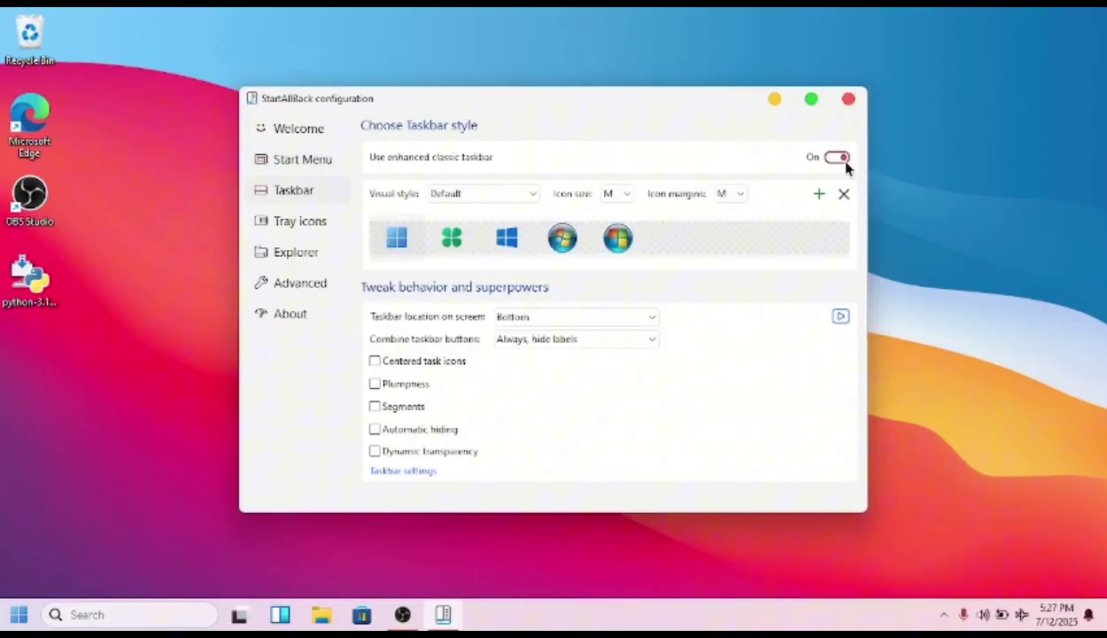
{"action": "left_click", "coordinate": [836, 159]}
- Set the Explorer style to Win7 Command Bar, disable Mica effect on top and New icons, and close the configuration
{"action": "left_click", "coordinate": [262, 223]}
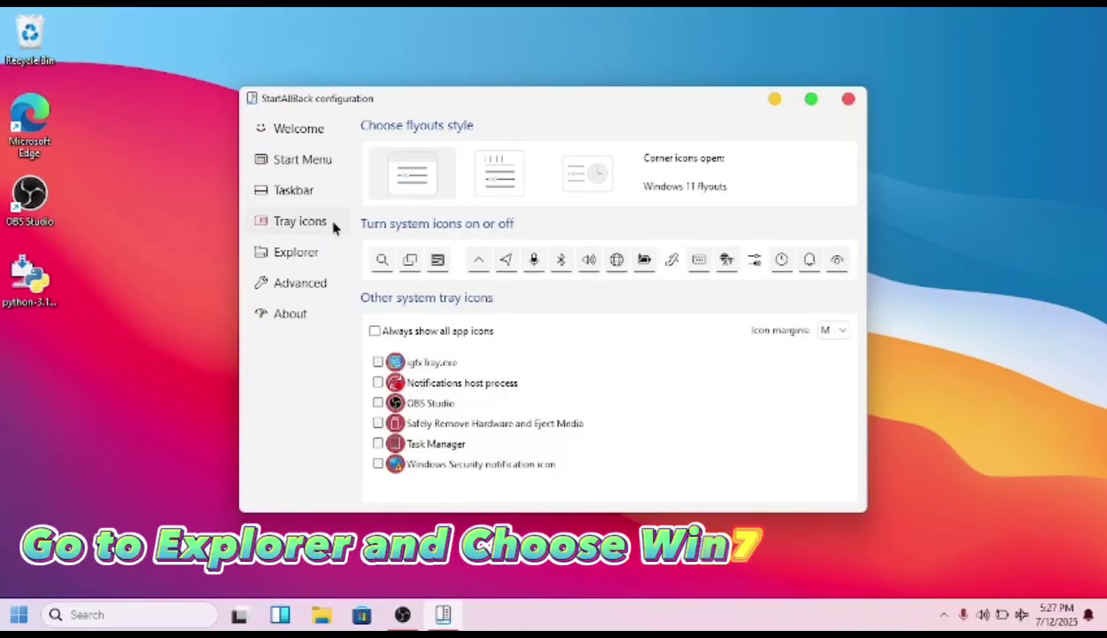
{"action": "left_click", "coordinate": [323, 252]}
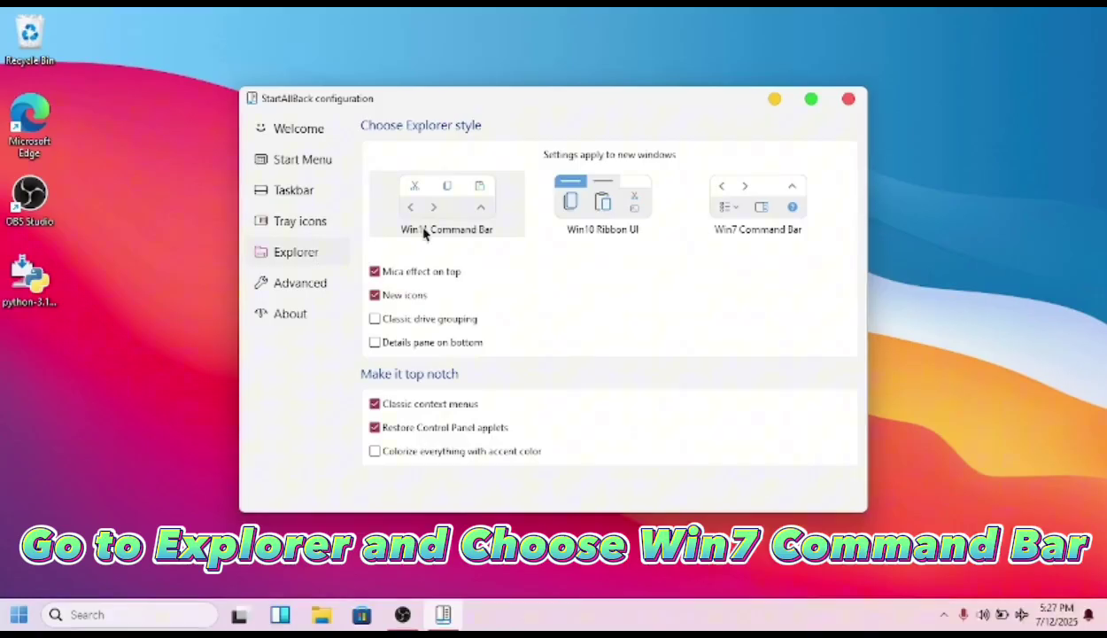
{"action": "left_click", "coordinate": [758, 208]}
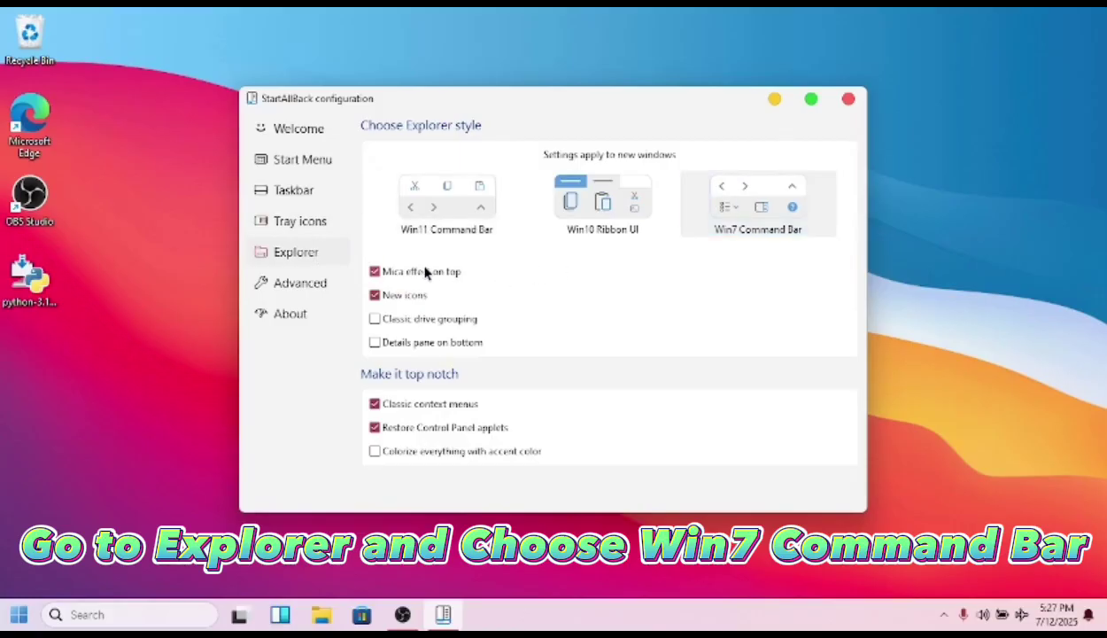
{"action": "left_click", "coordinate": [417, 295]}
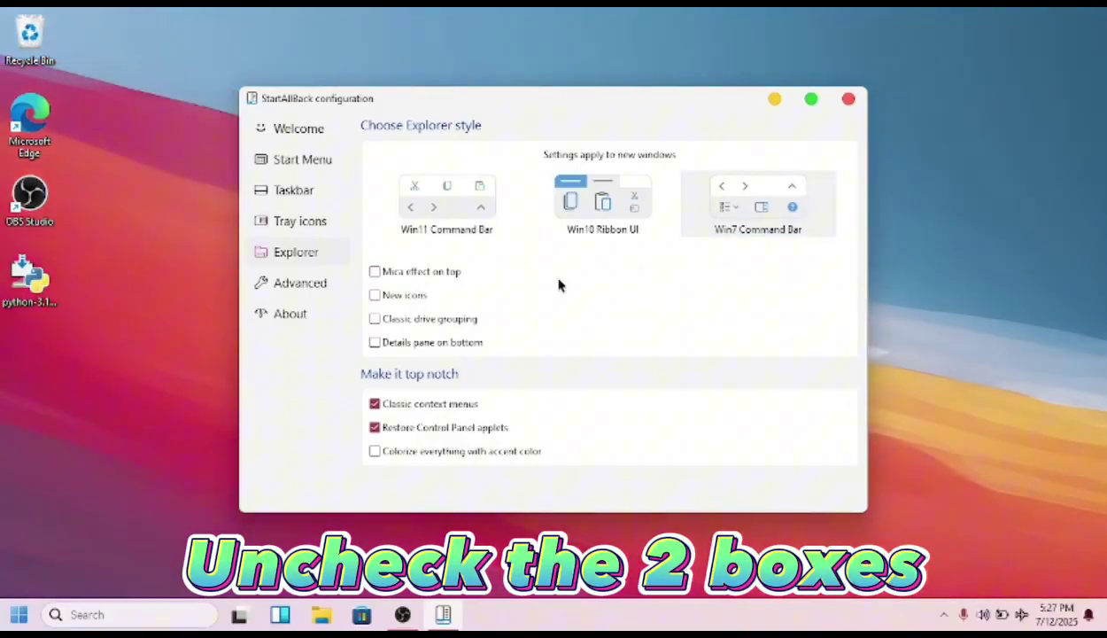
{"action": "left_click", "coordinate": [848, 99]}
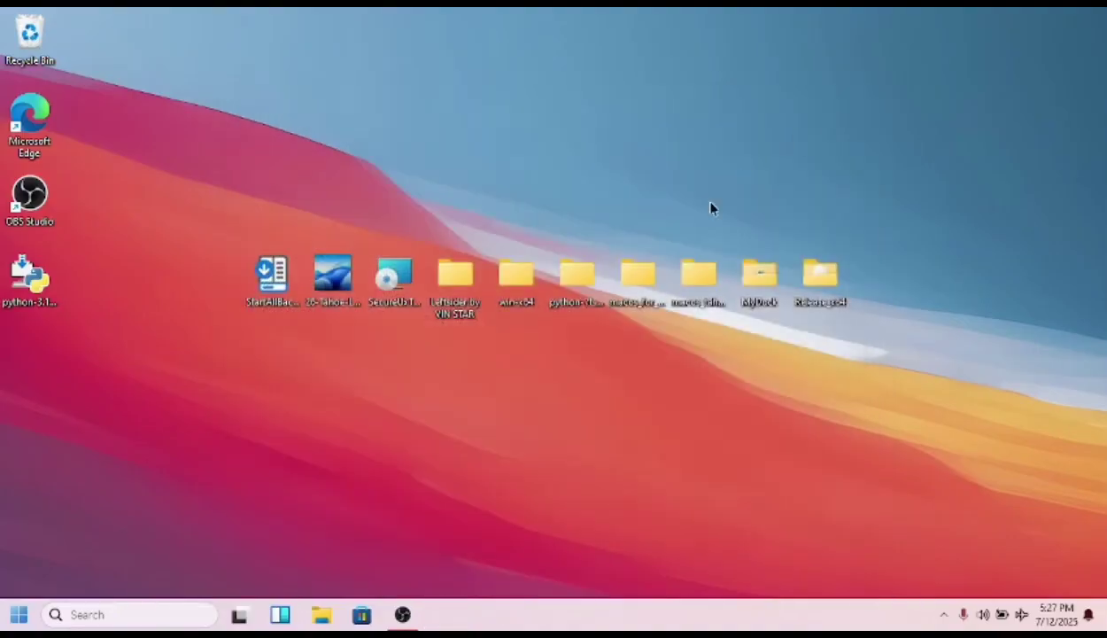
- Check the new Explorer style on This PC in a new File Explorer window and close it
{"action": "left_click", "coordinate": [320, 615]}
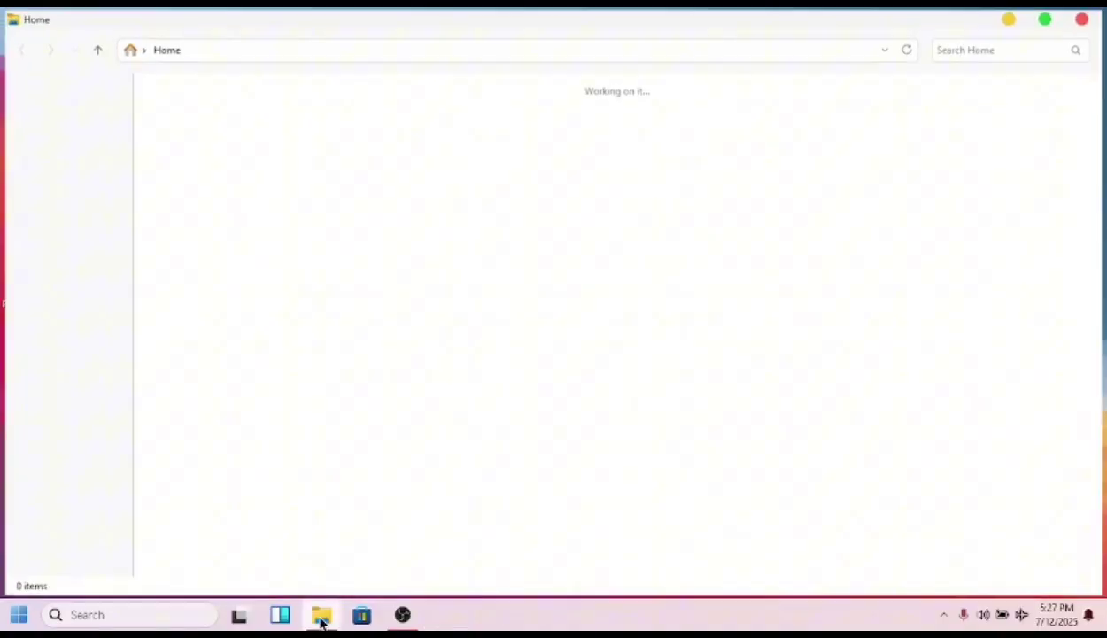
{"action": "left_click", "coordinate": [82, 370]}
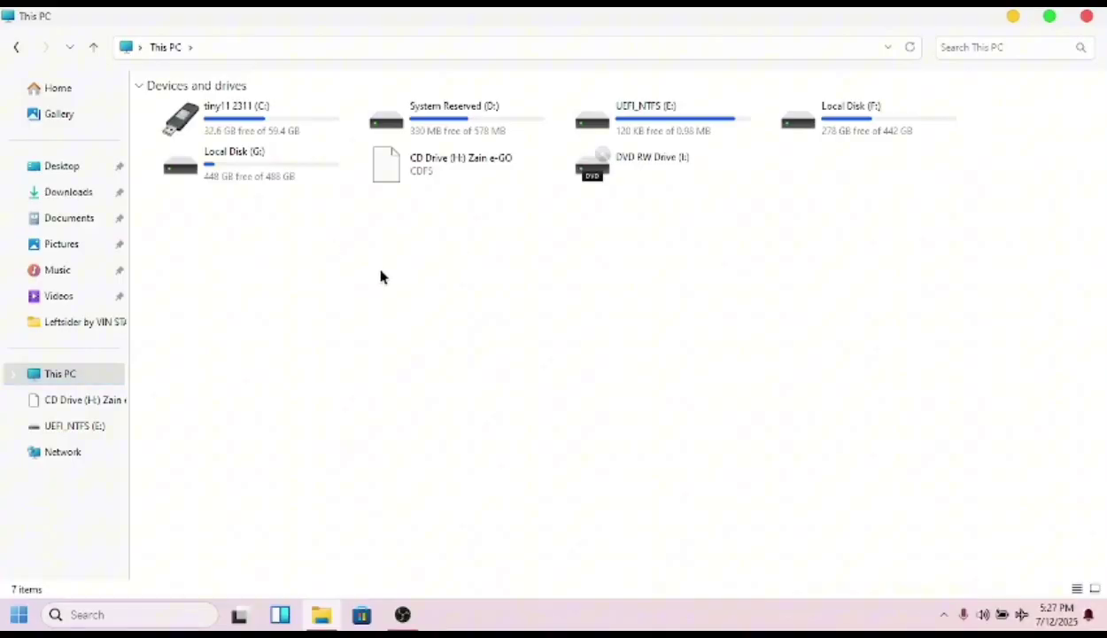
{"action": "left_click", "coordinate": [1087, 17]}
- Open the Release folder inside Release_x64 on the desktop
{"action": "double_click", "coordinate": [821, 276]}
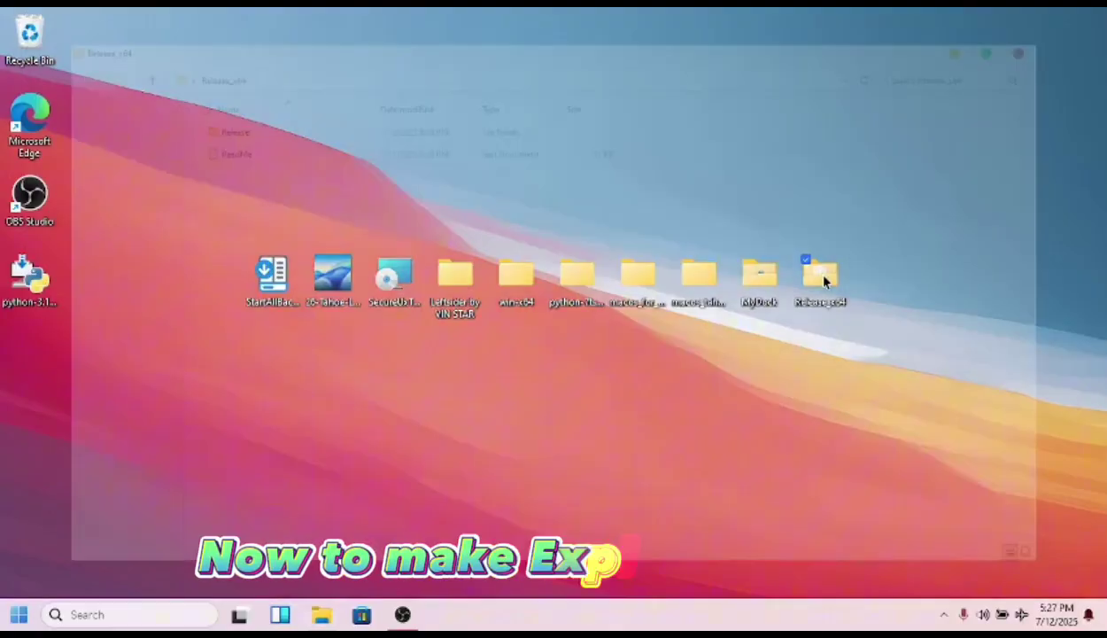
{"action": "double_click", "coordinate": [319, 114]}
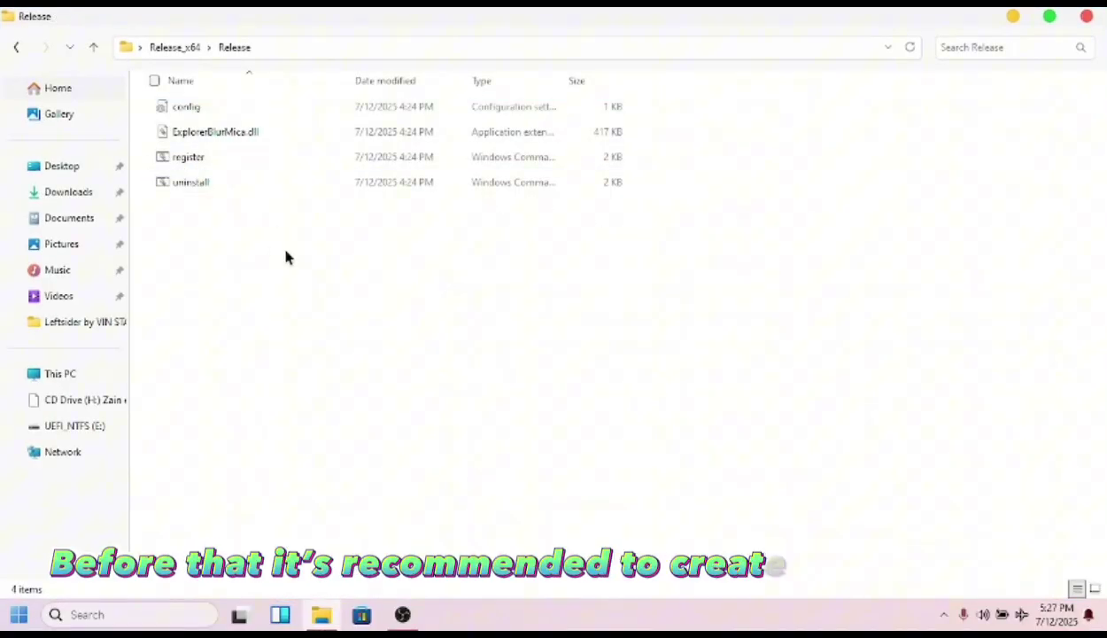
- Search Windows for "create", open the Create a restore point settings and select the C: system drive
{"action": "left_click", "coordinate": [80, 614]}
{"action": "type", "text": "cre"}
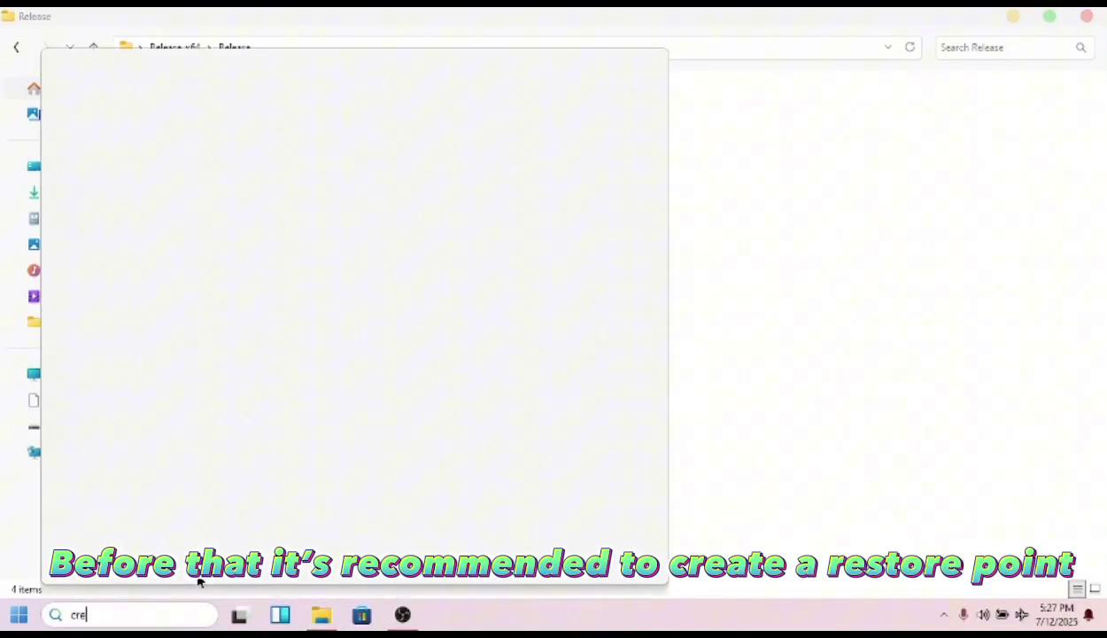
{"action": "type", "text": "ate"}
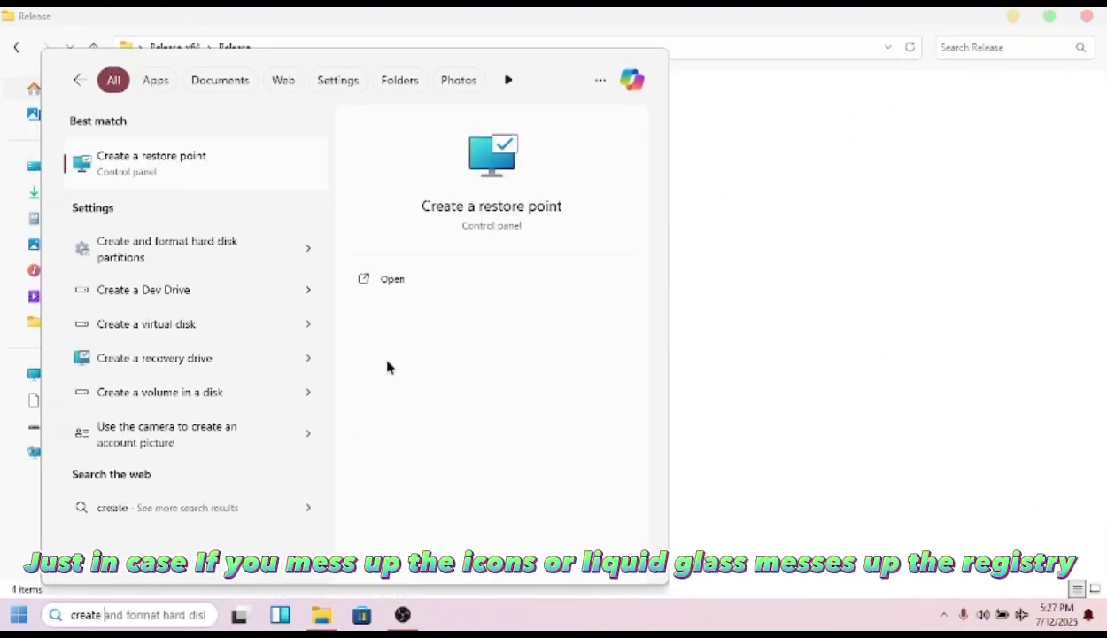
{"action": "left_click", "coordinate": [406, 279]}
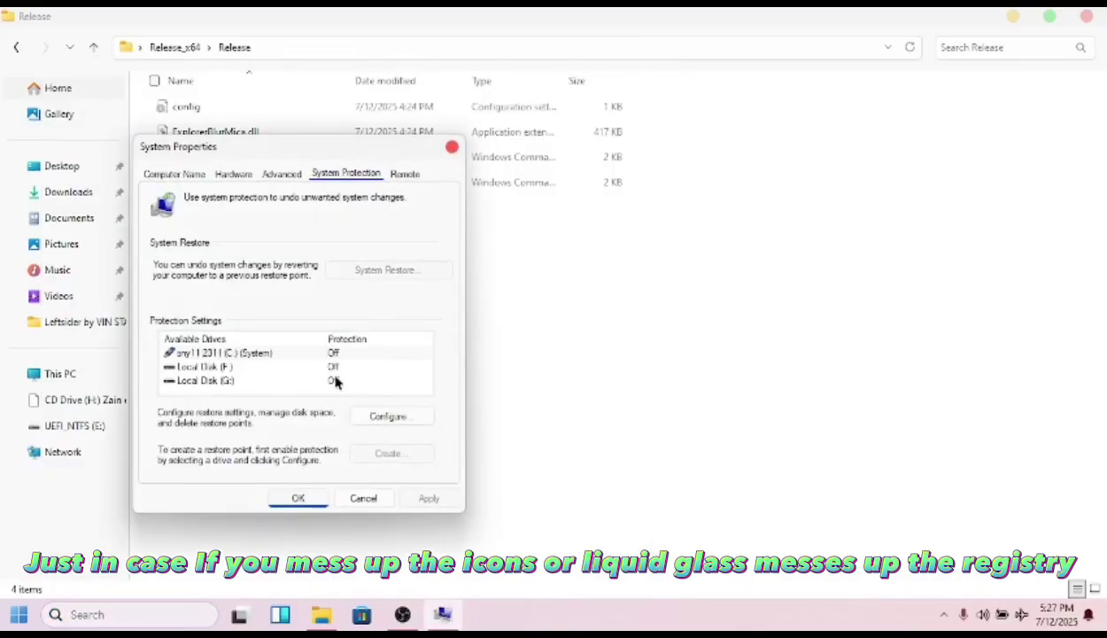
{"action": "left_click", "coordinate": [277, 354]}
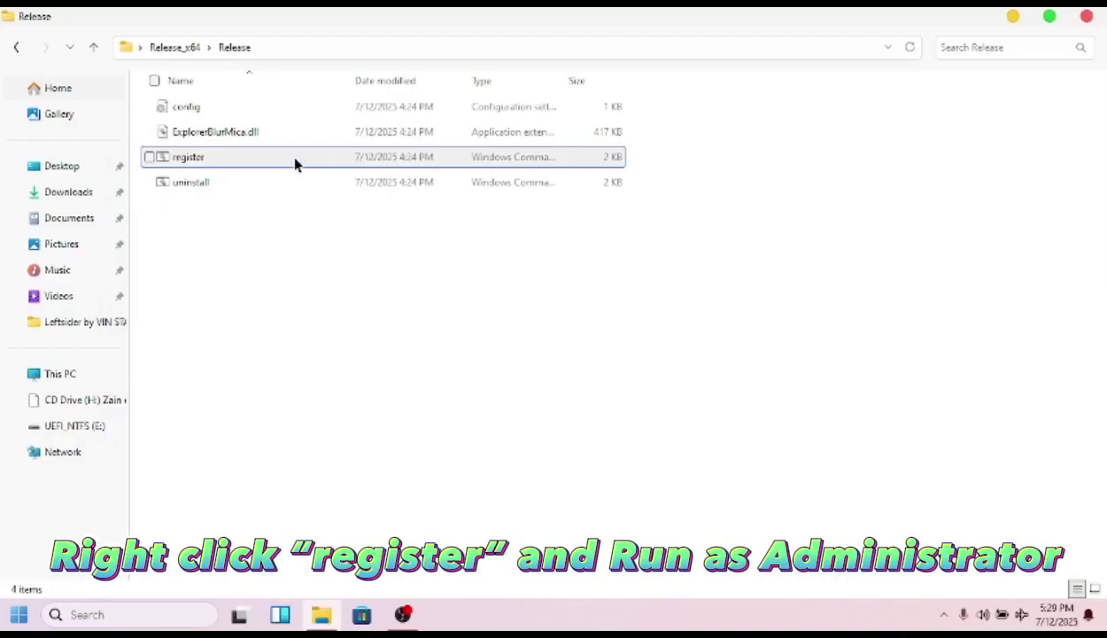
- Run the register script in the Release folder as administrator, allowing it past SmartScreen, and dismiss the RegSvr32 dialog
{"action": "left_click", "coordinate": [295, 164]}
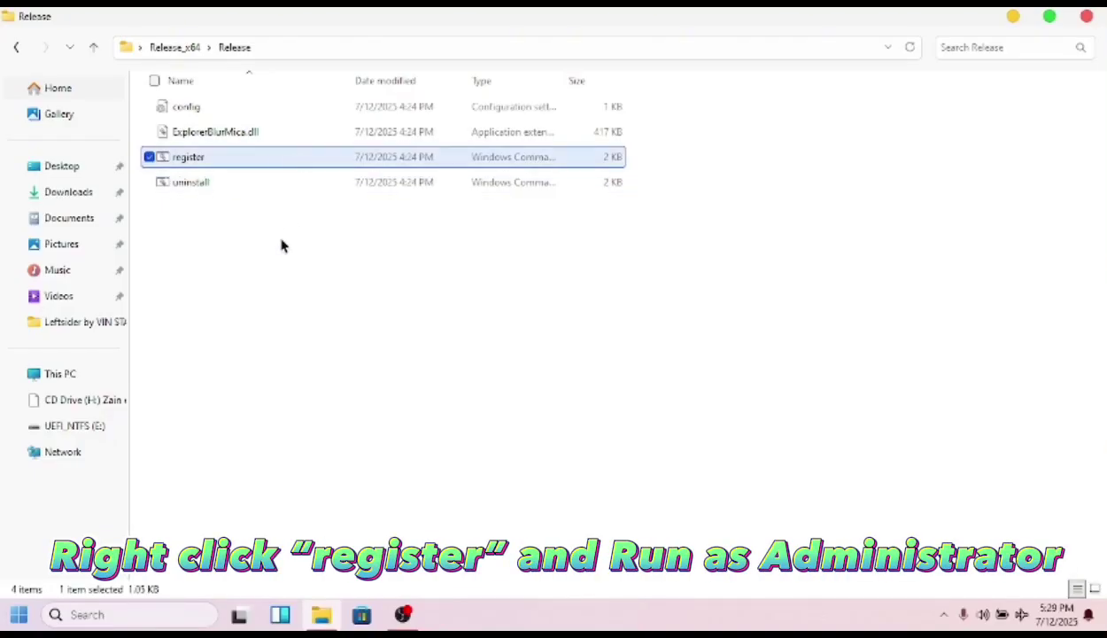
{"action": "right_click", "coordinate": [278, 155]}
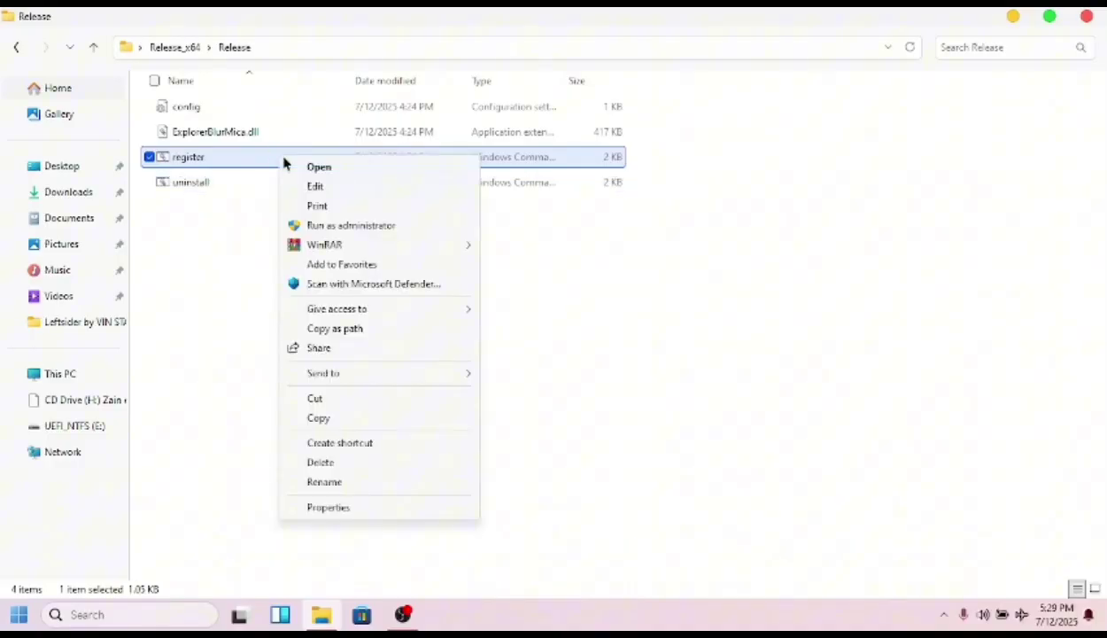
{"action": "left_click", "coordinate": [358, 228]}
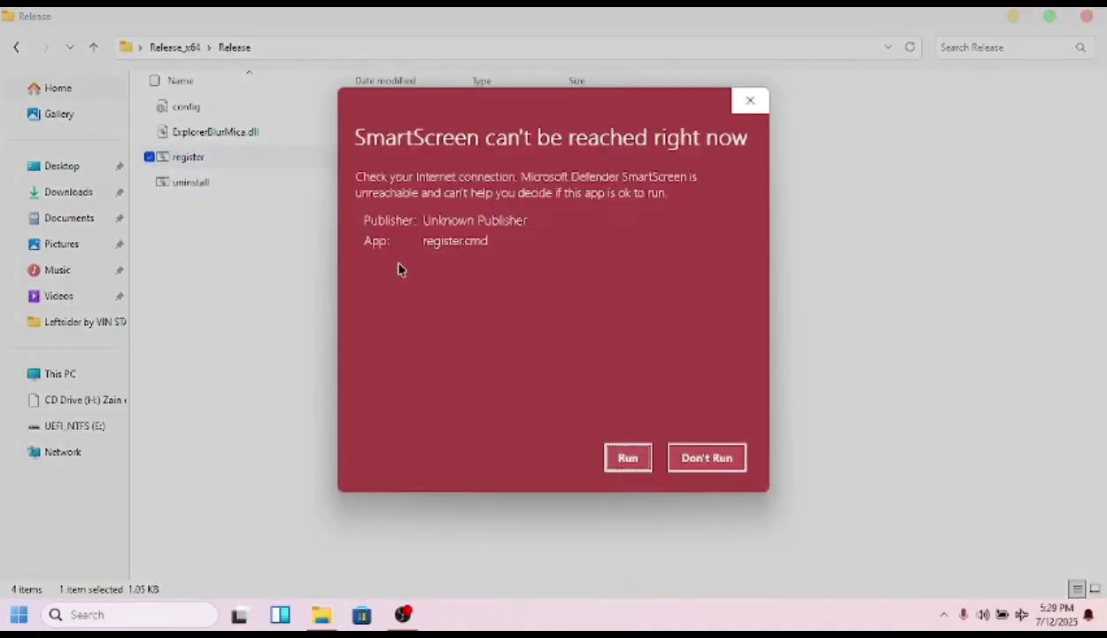
{"action": "left_click", "coordinate": [632, 460]}
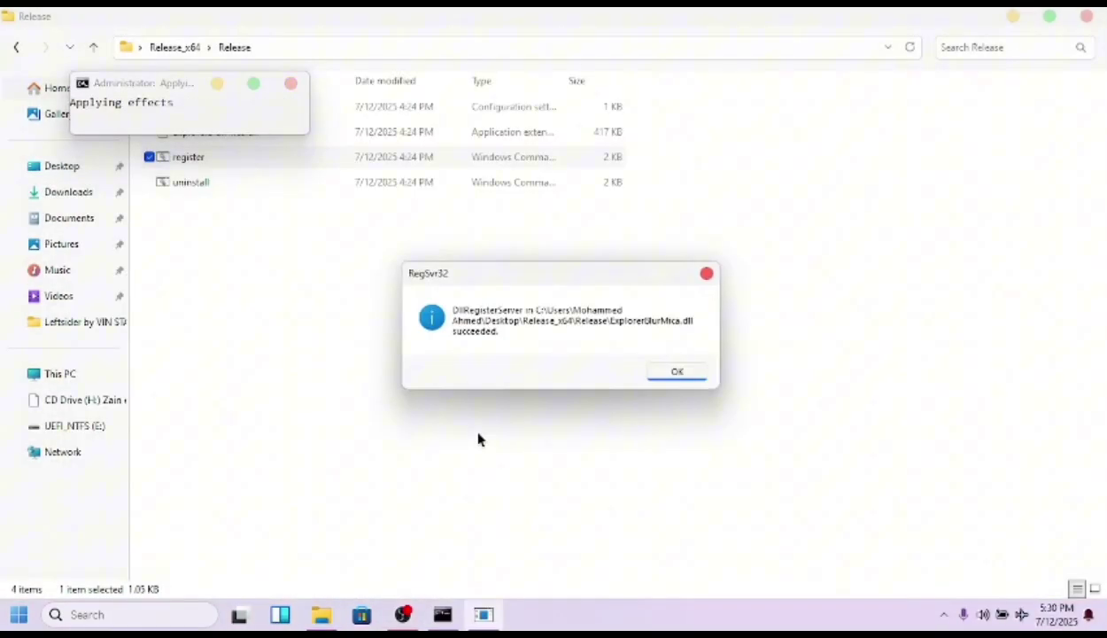
{"action": "left_click", "coordinate": [663, 379]}
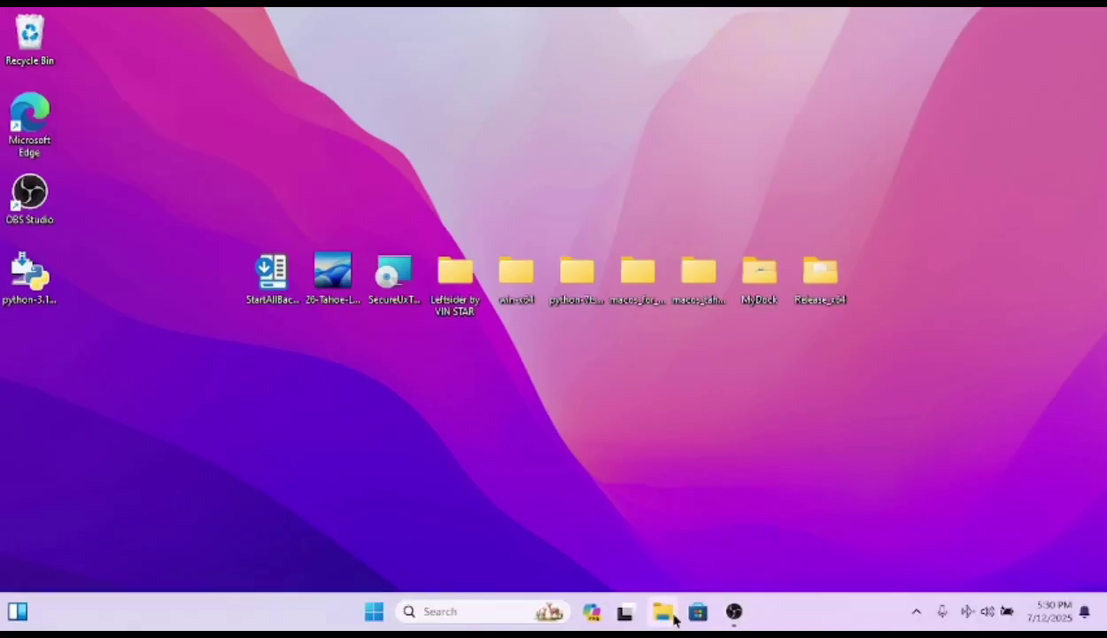
- Check the blur effect in a new File Explorer window by restoring it down and moving it over the desktop, and close it
{"action": "left_click", "coordinate": [671, 616]}
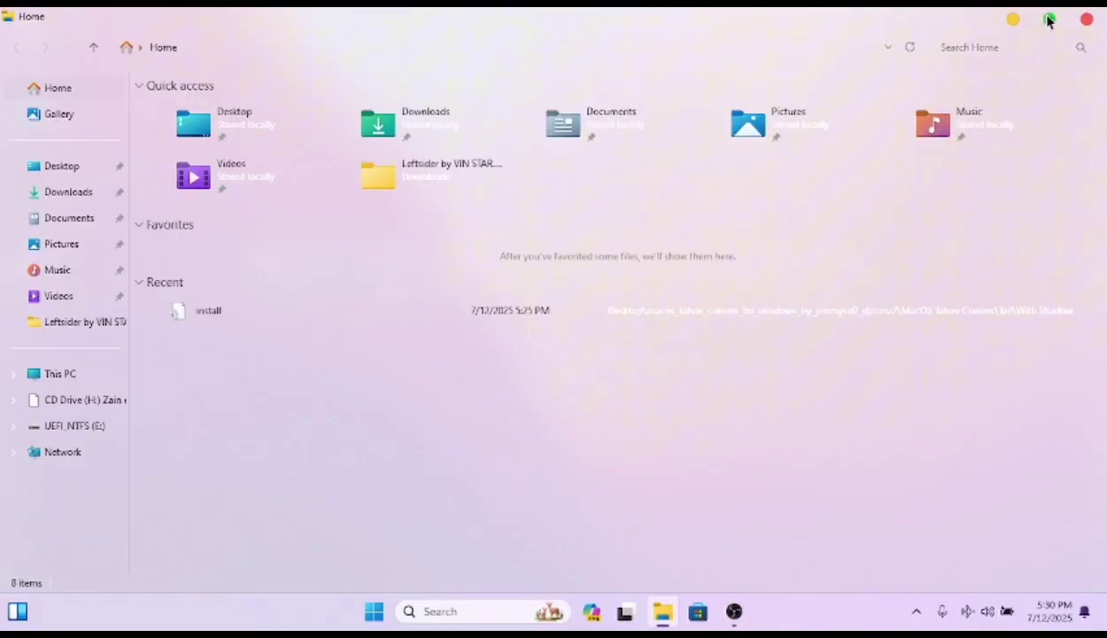
{"action": "left_click", "coordinate": [1052, 15]}
{"action": "left_click_drag", "start_coordinate": [407, 27], "coordinate": [607, 84]}
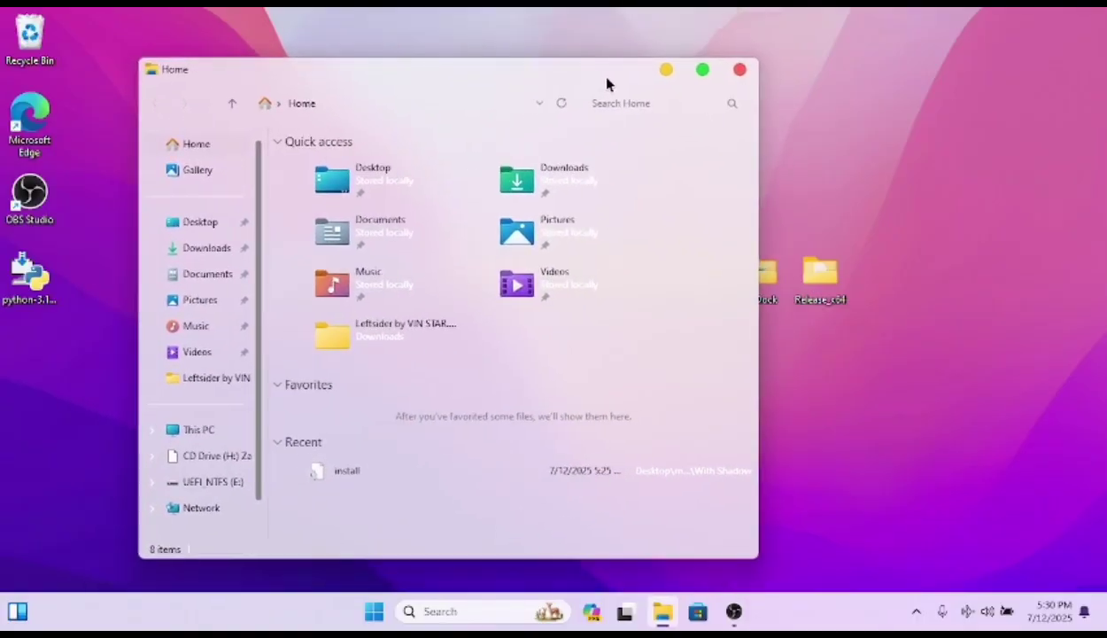
{"action": "left_click", "coordinate": [739, 71]}
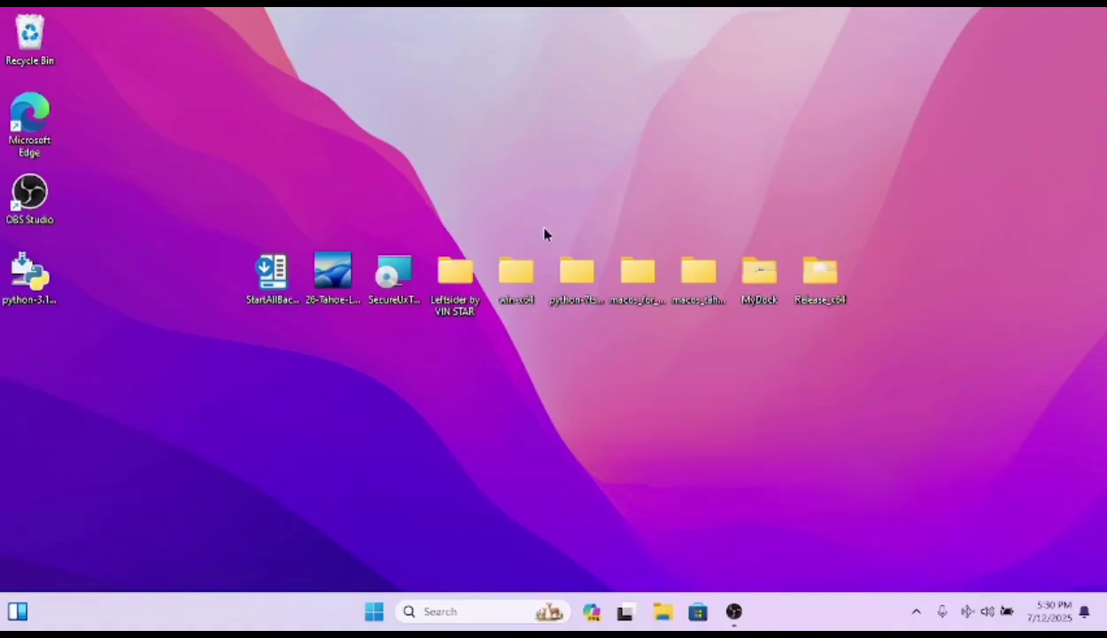
- Open the Leftsider V1.03 folder from the desktop's Leftsider folder and try to run leftsider as administrator, allowing it past SmartScreen
{"action": "double_click", "coordinate": [455, 274]}
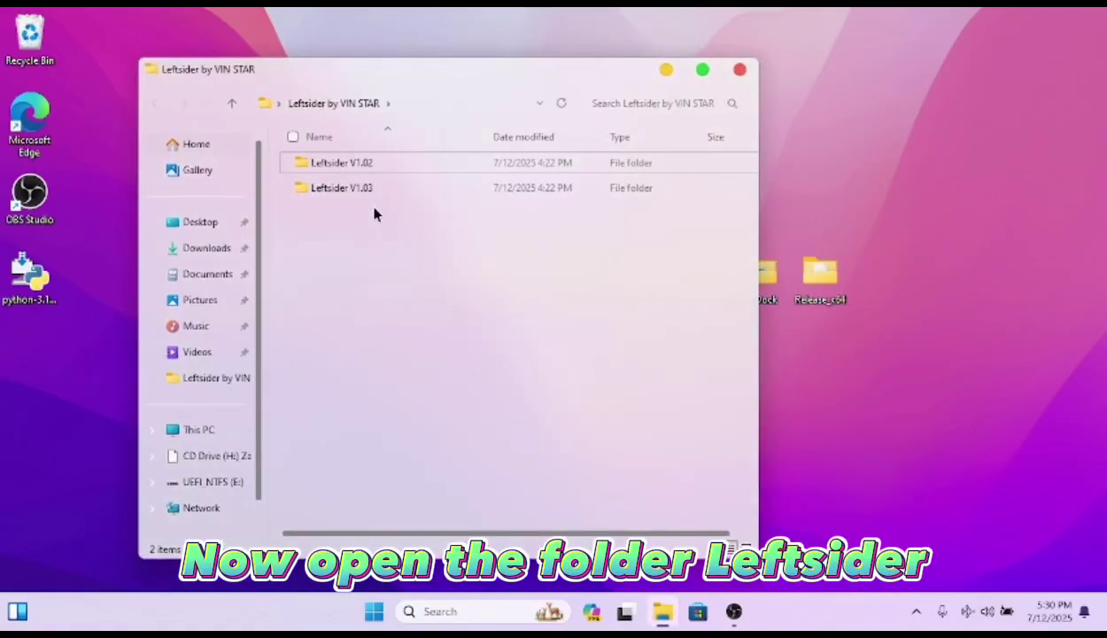
{"action": "double_click", "coordinate": [418, 188]}
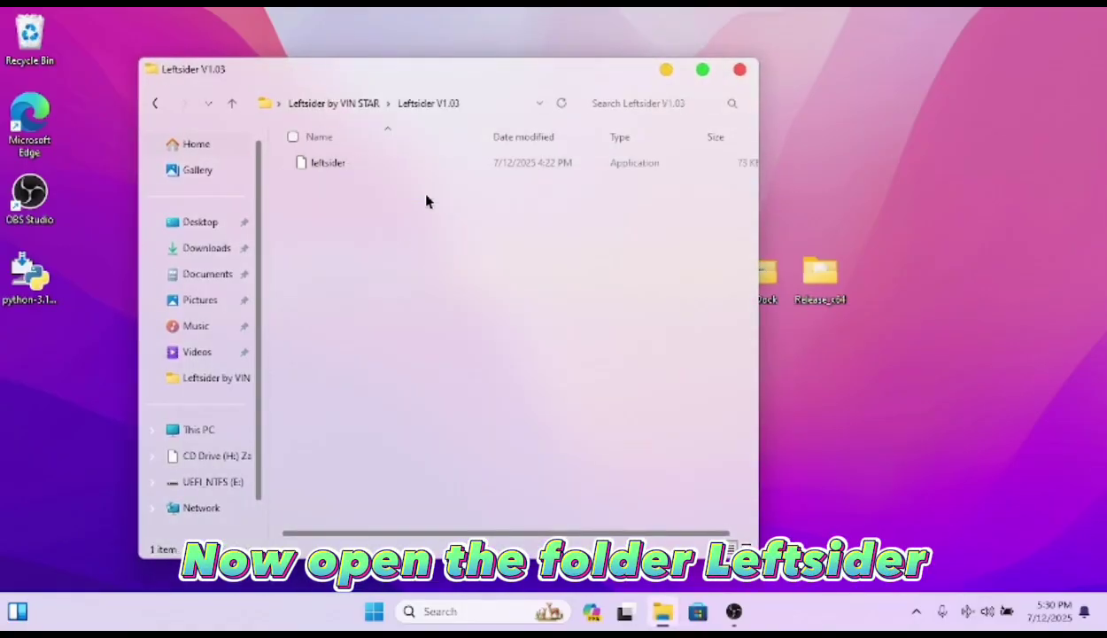
{"action": "left_click", "coordinate": [409, 164]}
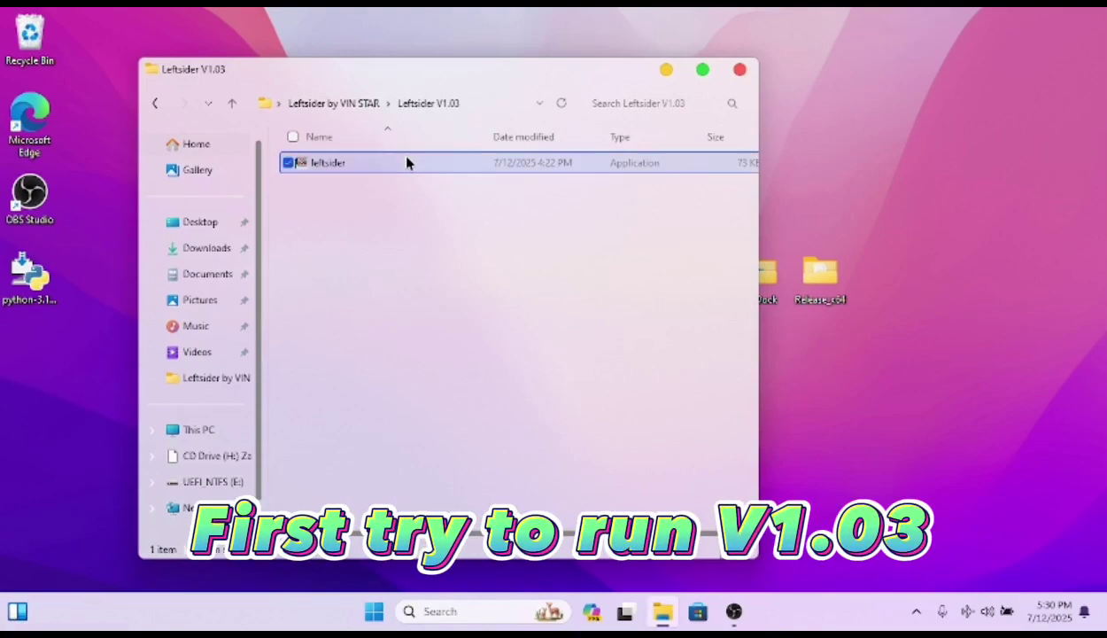
{"action": "right_click", "coordinate": [347, 168]}
{"action": "left_click", "coordinate": [421, 197]}
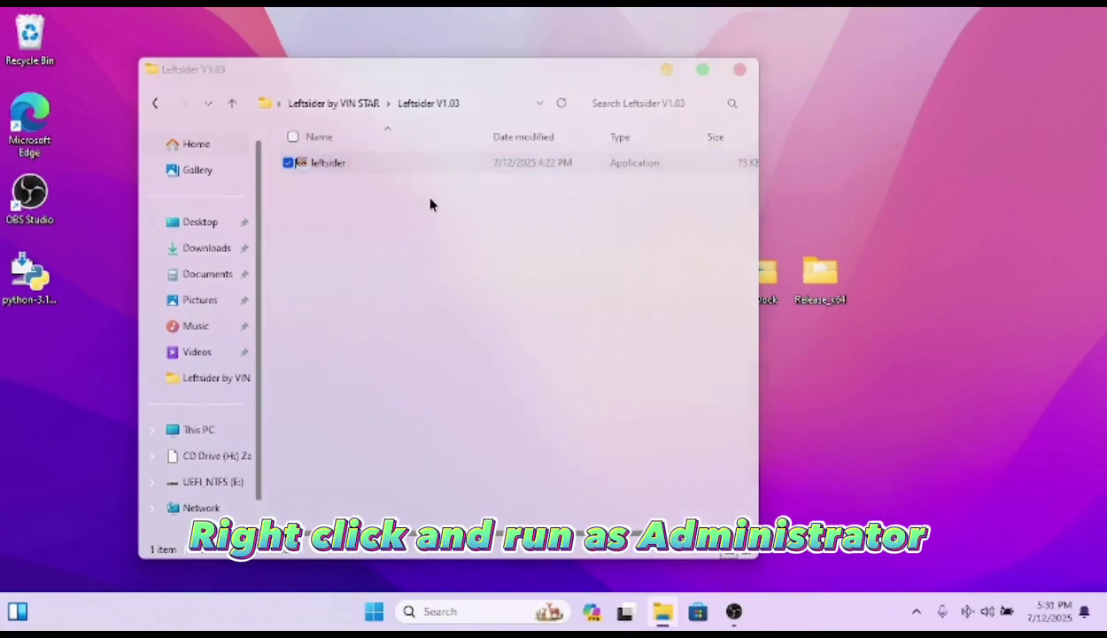
{"action": "left_click", "coordinate": [631, 456]}
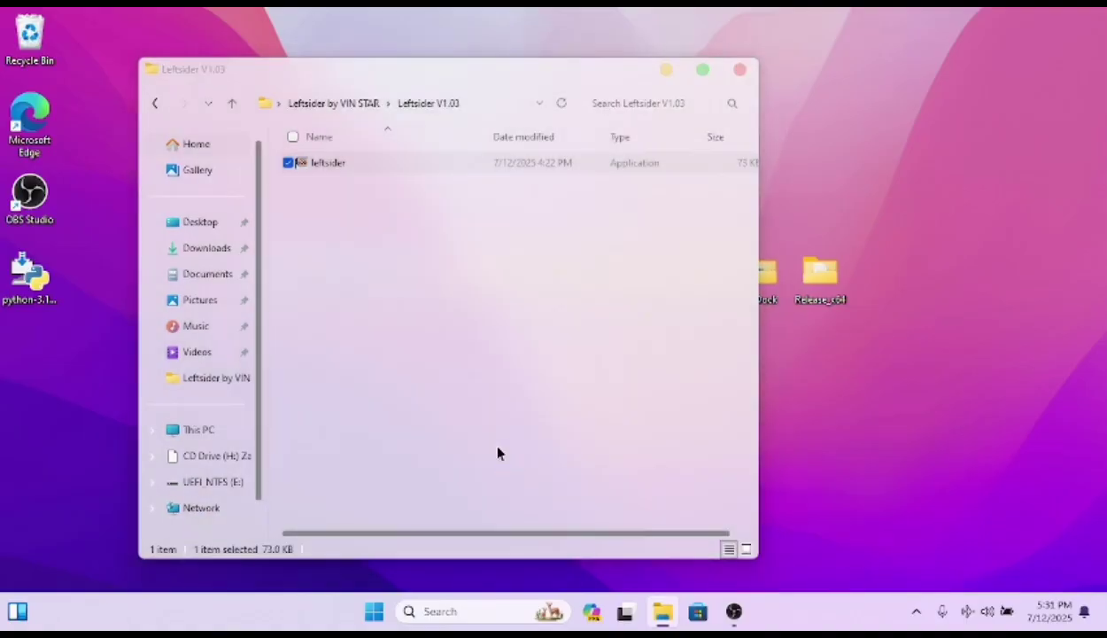
- Run leftsider from the Leftsider V1.02 folder as administrator, allowing it past SmartScreen, and close the folder window
{"action": "key", "text": "alt+Up"}
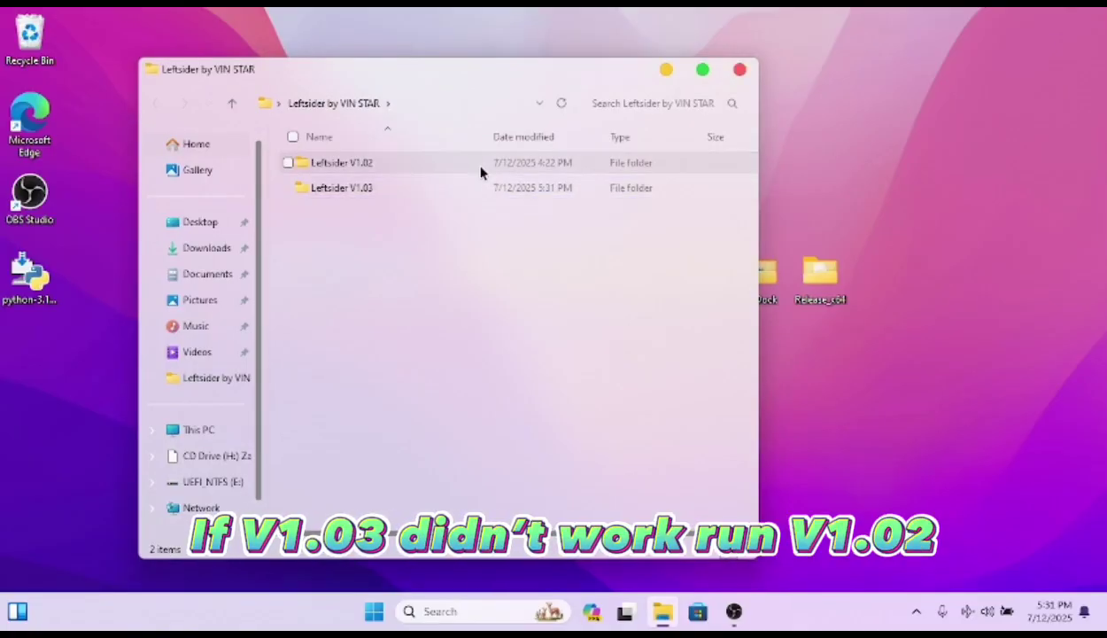
{"action": "double_click", "coordinate": [476, 168]}
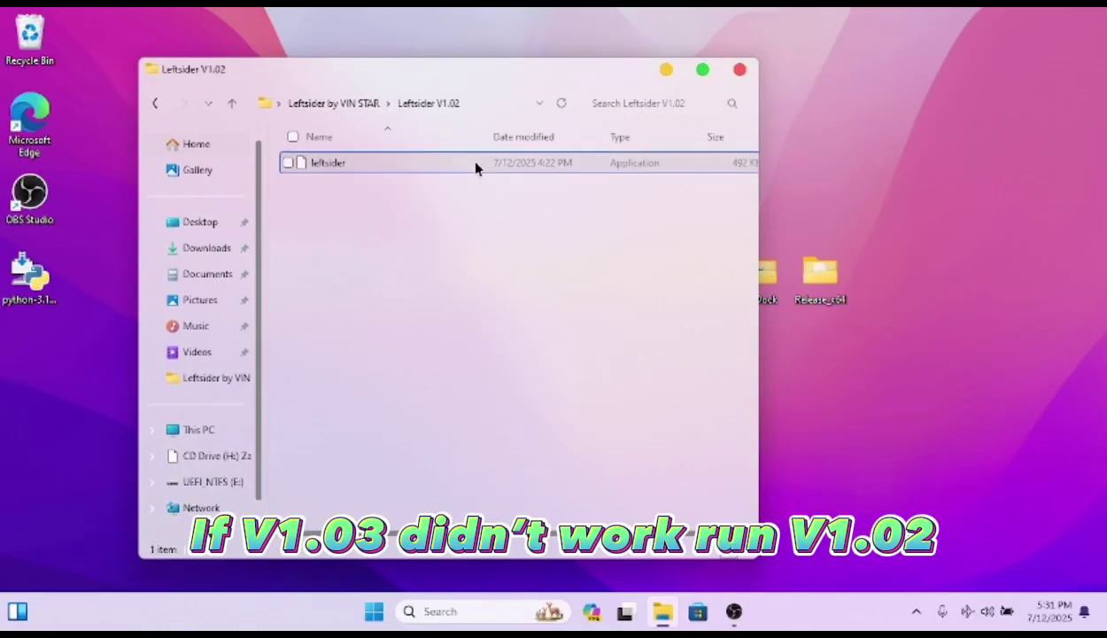
{"action": "right_click", "coordinate": [382, 160]}
{"action": "left_click", "coordinate": [431, 192]}
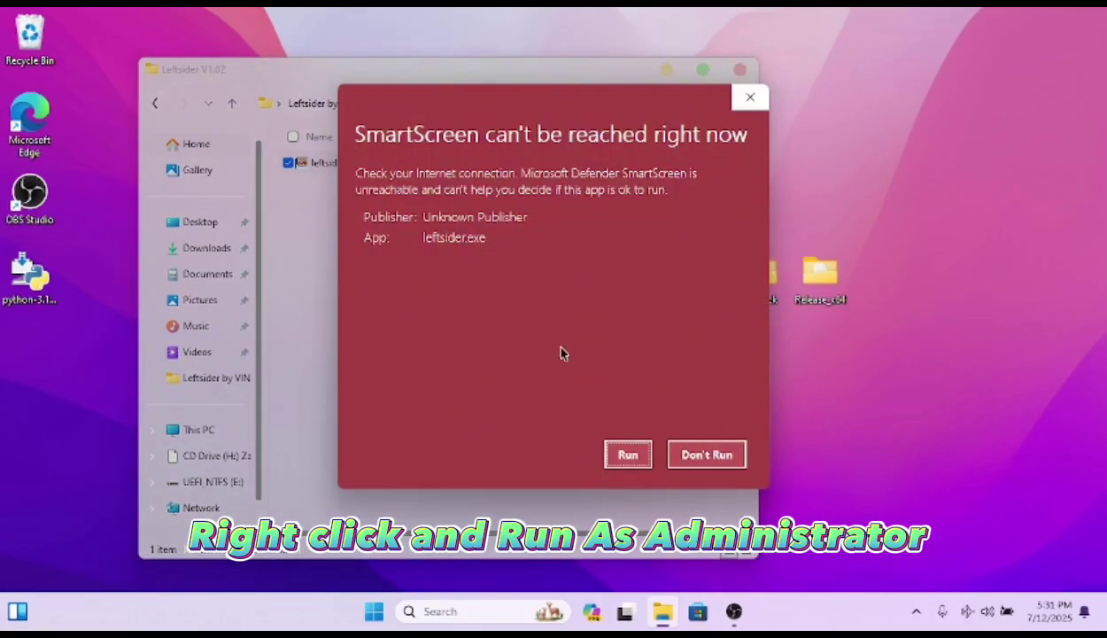
{"action": "left_click", "coordinate": [631, 455]}
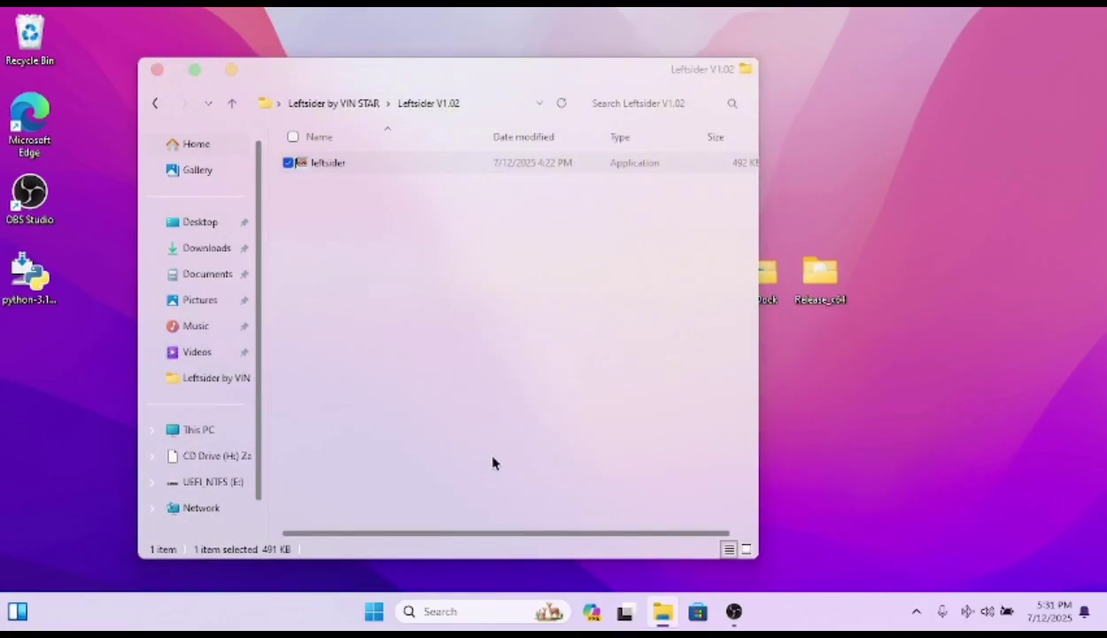
{"action": "left_click", "coordinate": [312, 71]}
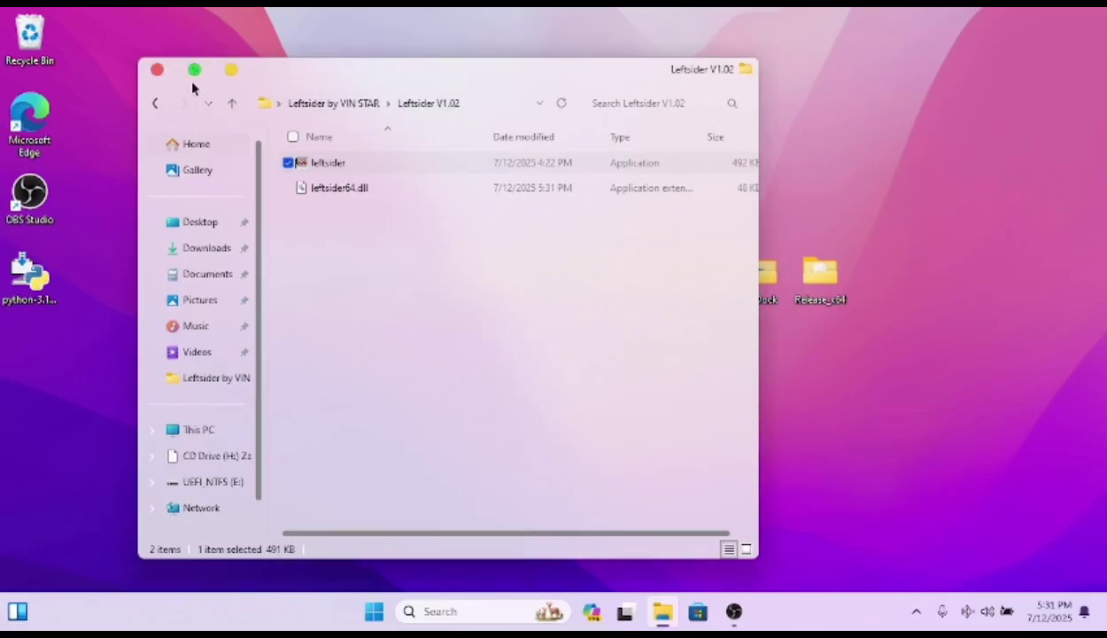
{"action": "left_click", "coordinate": [156, 71]}
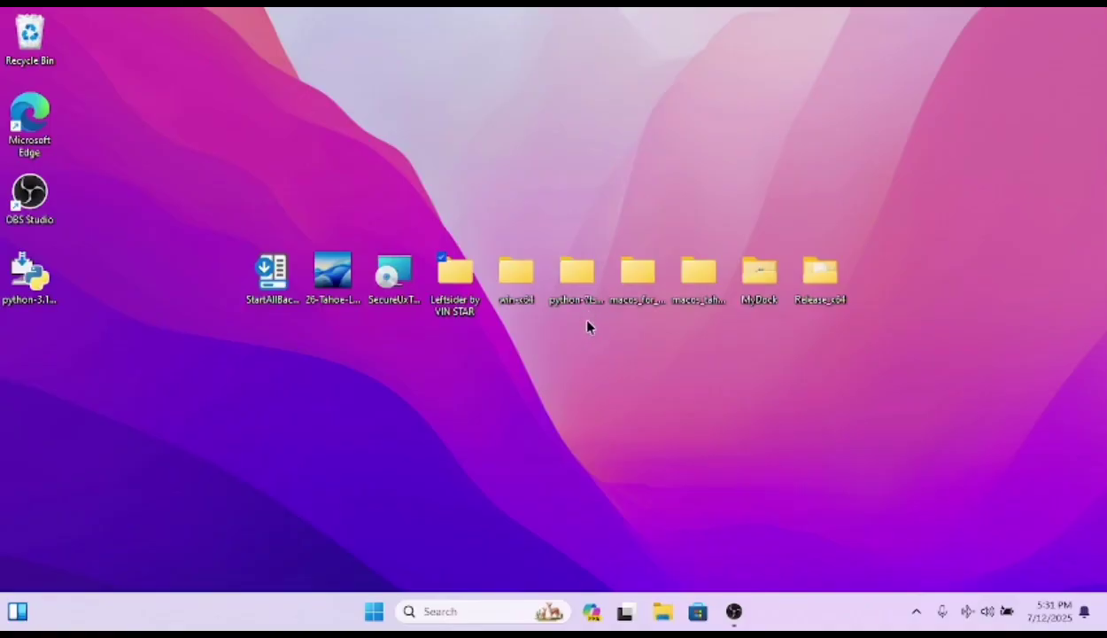
- Open the 7tsp icon theme folder inside the macOS for Windows 11 folder on the desktop
{"action": "double_click", "coordinate": [638, 281]}
{"action": "double_click", "coordinate": [500, 163]}
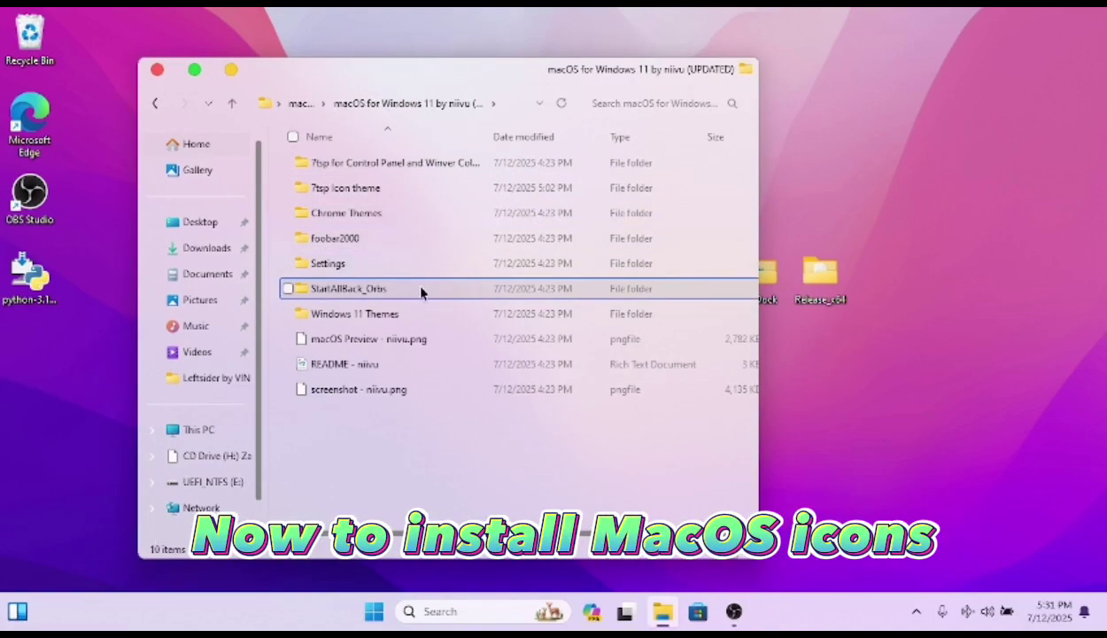
{"action": "double_click", "coordinate": [426, 188]}
- Rename the .remove file to 7tsp macOS blue.7z, accept the extension change and close the folder window
{"action": "left_click", "coordinate": [410, 163]}
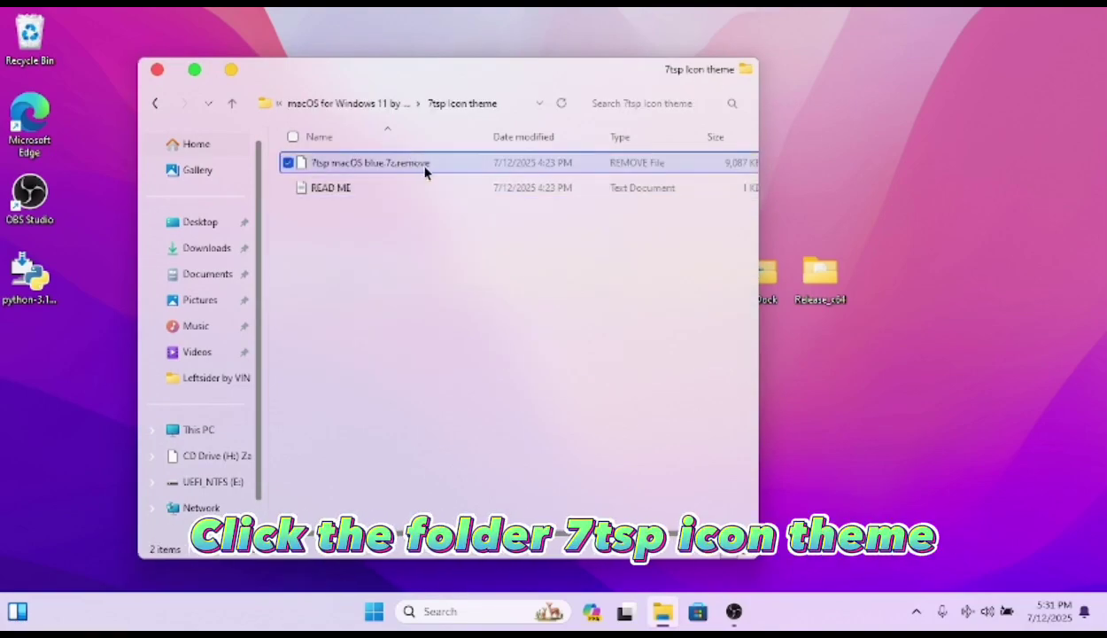
{"action": "left_click", "coordinate": [427, 168]}
{"action": "left_click", "coordinate": [445, 166]}
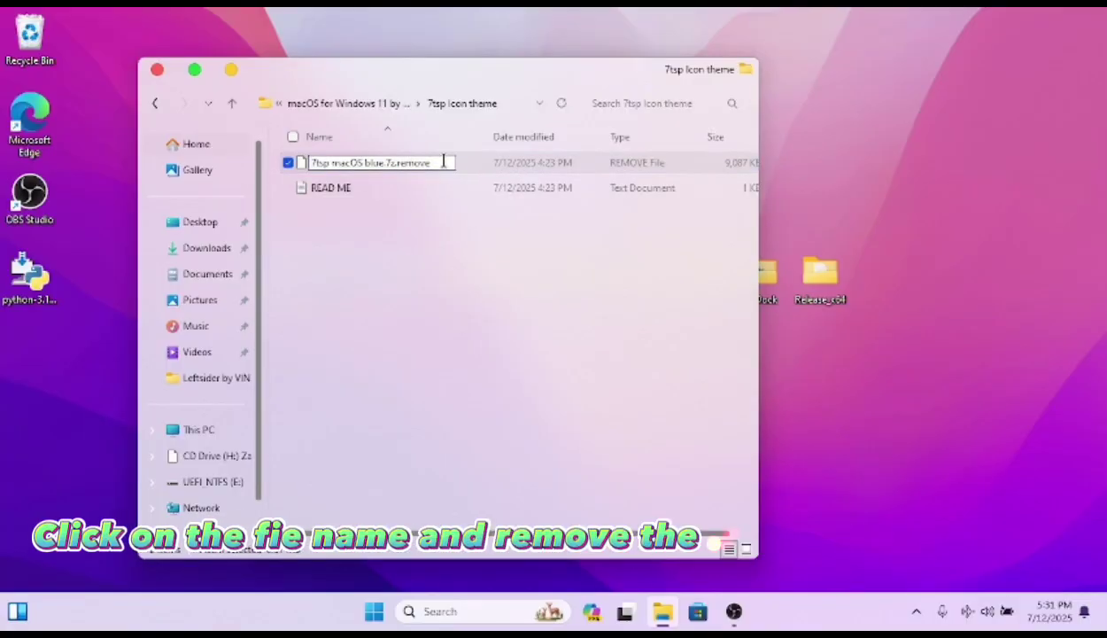
{"action": "key", "text": "BackSpace"}
{"action": "key", "text": "BackSpace"}
{"action": "key", "text": "BackSpace"}
{"action": "key", "text": "BackSpace"}
{"action": "key", "text": "Return"}
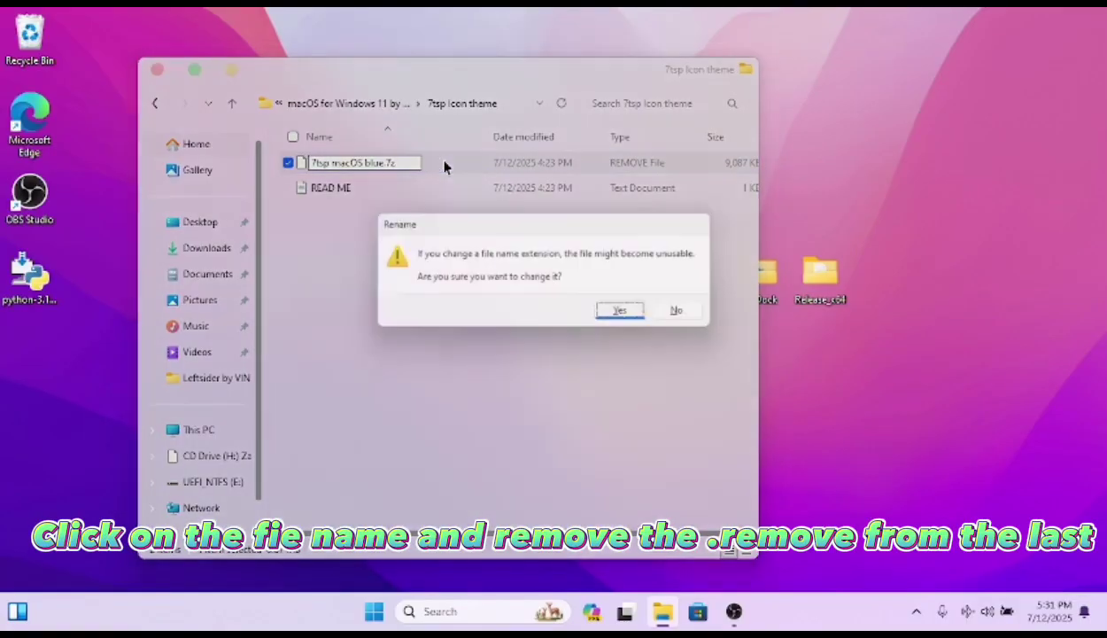
{"action": "key", "text": "Return"}
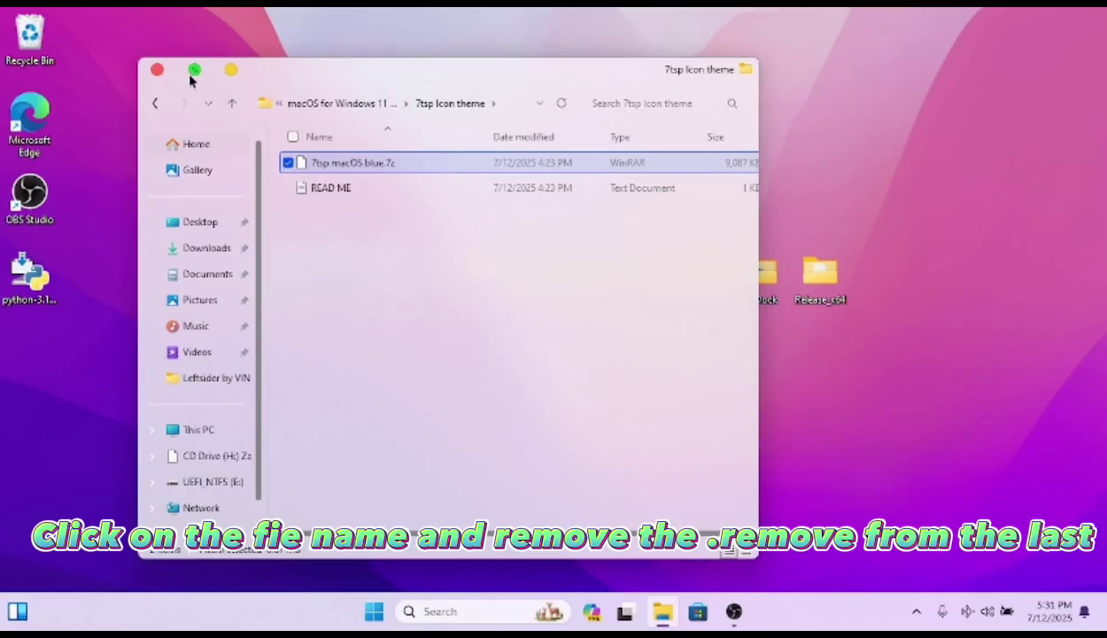
{"action": "left_click", "coordinate": [156, 70]}
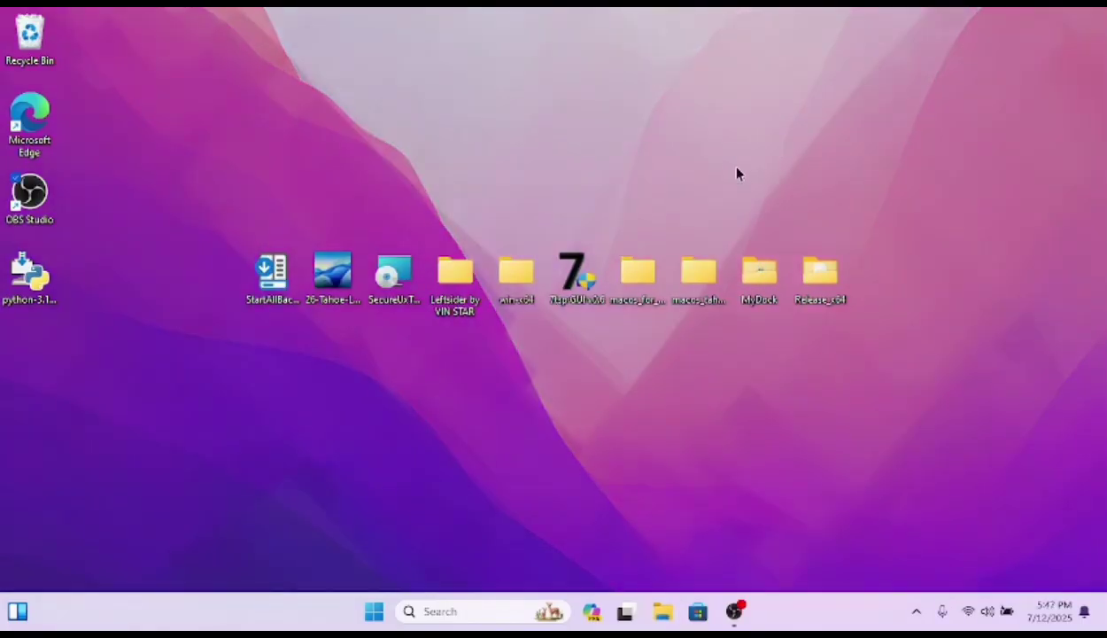
- Launch the 7tsp GUI from the desktop, accept its agreement and close the extra text window
{"action": "left_click", "coordinate": [580, 280]}
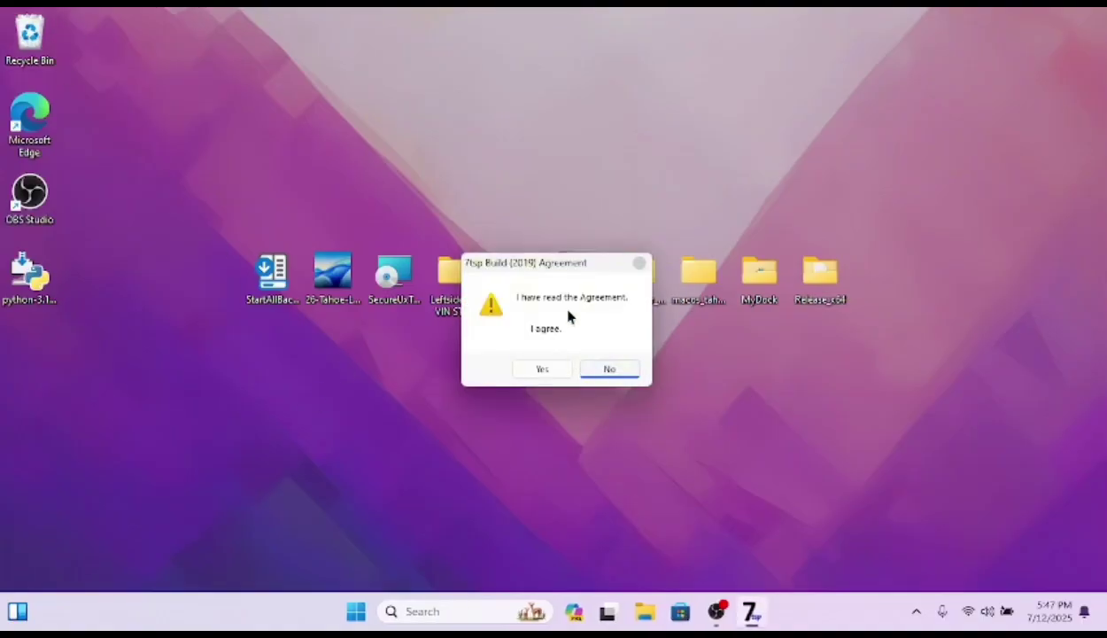
{"action": "left_click", "coordinate": [542, 368]}
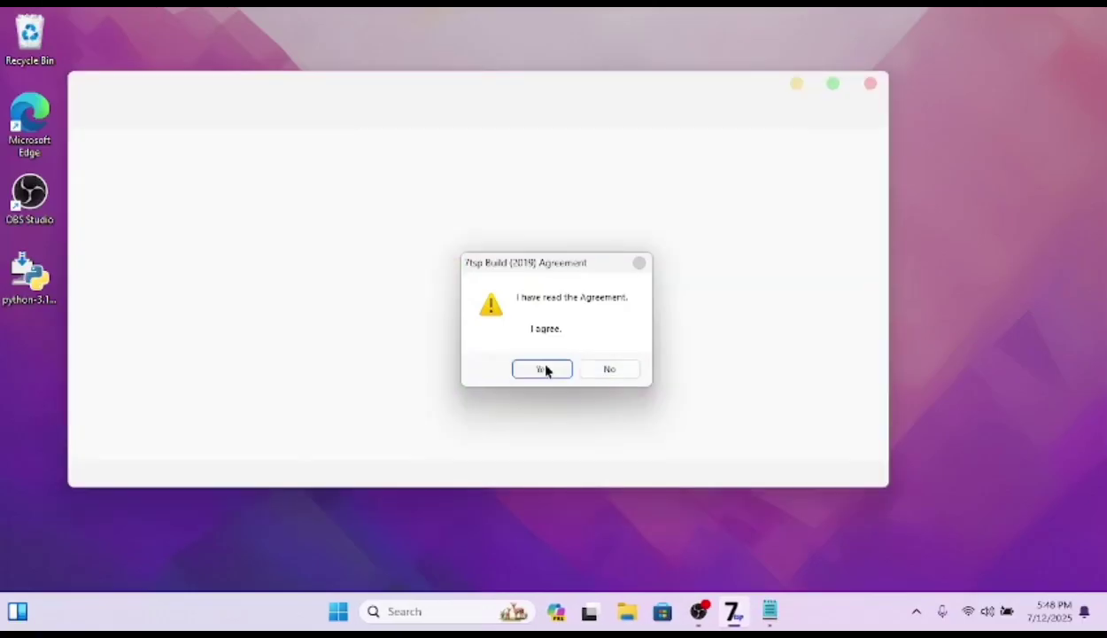
{"action": "left_click", "coordinate": [870, 84]}
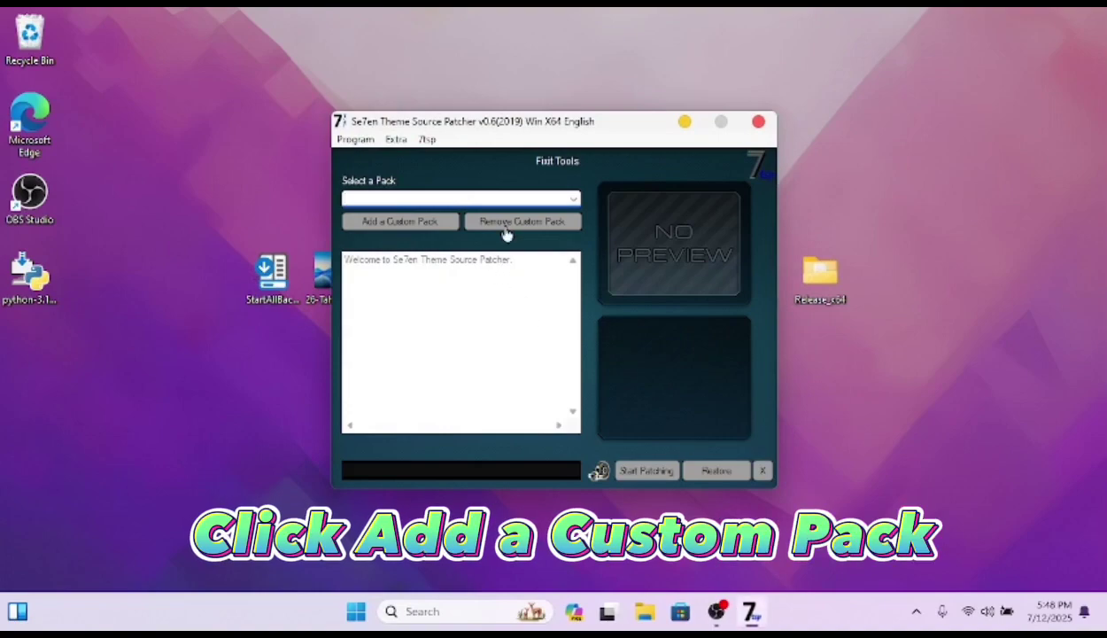
- Add 7tsp macOS blue.7z as a custom pack, browsing to the 7tsp icon theme folder inside macOS for Windows 11
{"action": "left_click", "coordinate": [424, 224]}
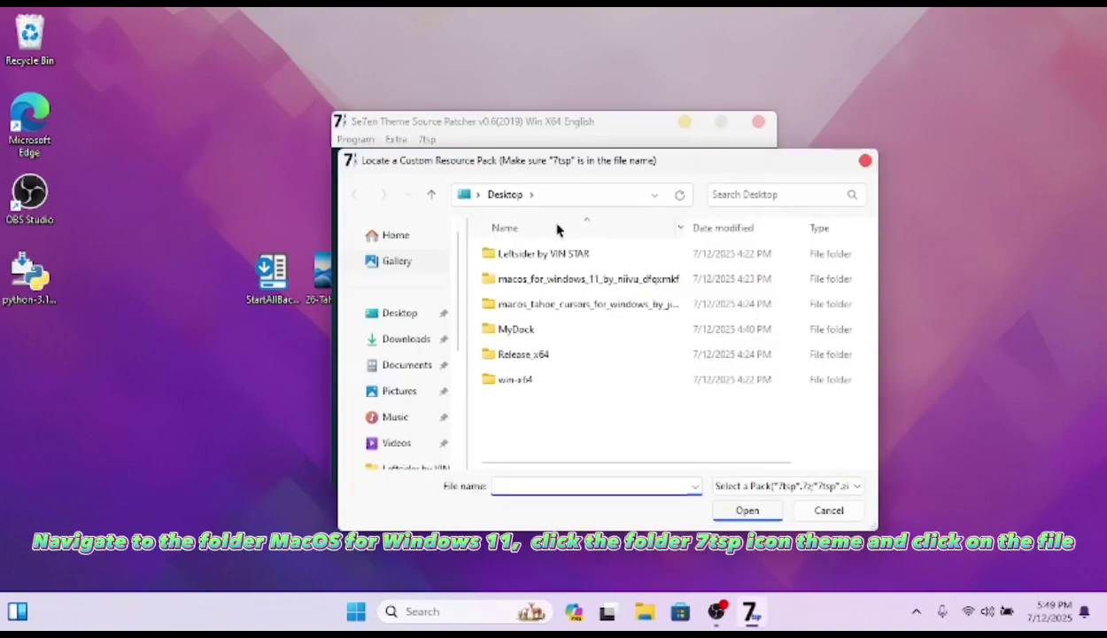
{"action": "double_click", "coordinate": [580, 279]}
{"action": "double_click", "coordinate": [588, 254]}
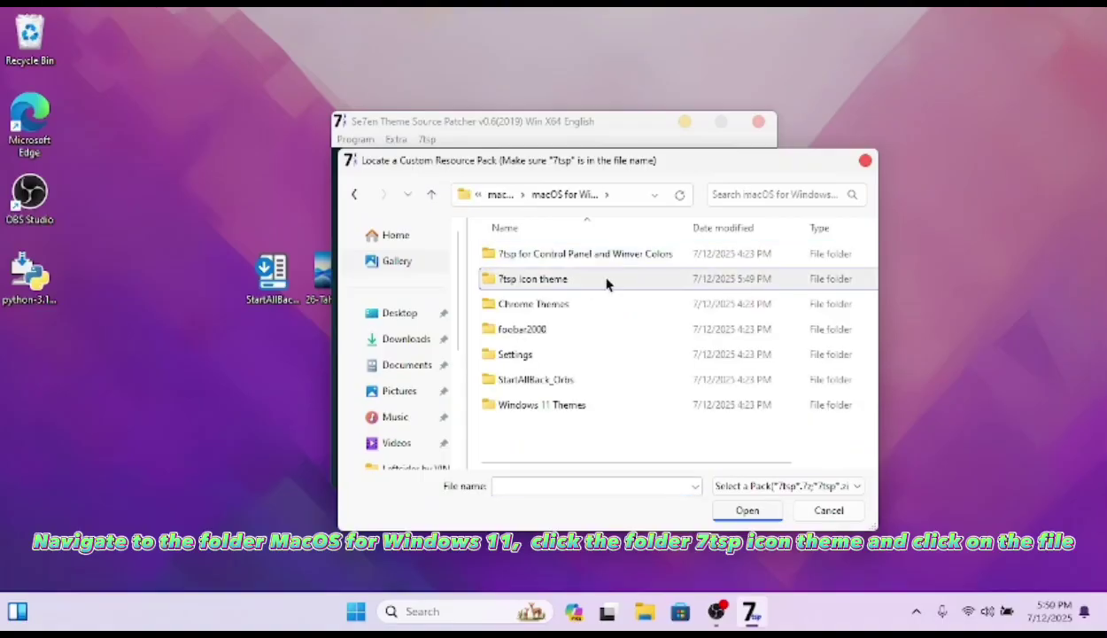
{"action": "double_click", "coordinate": [607, 282]}
{"action": "left_click", "coordinate": [606, 256]}
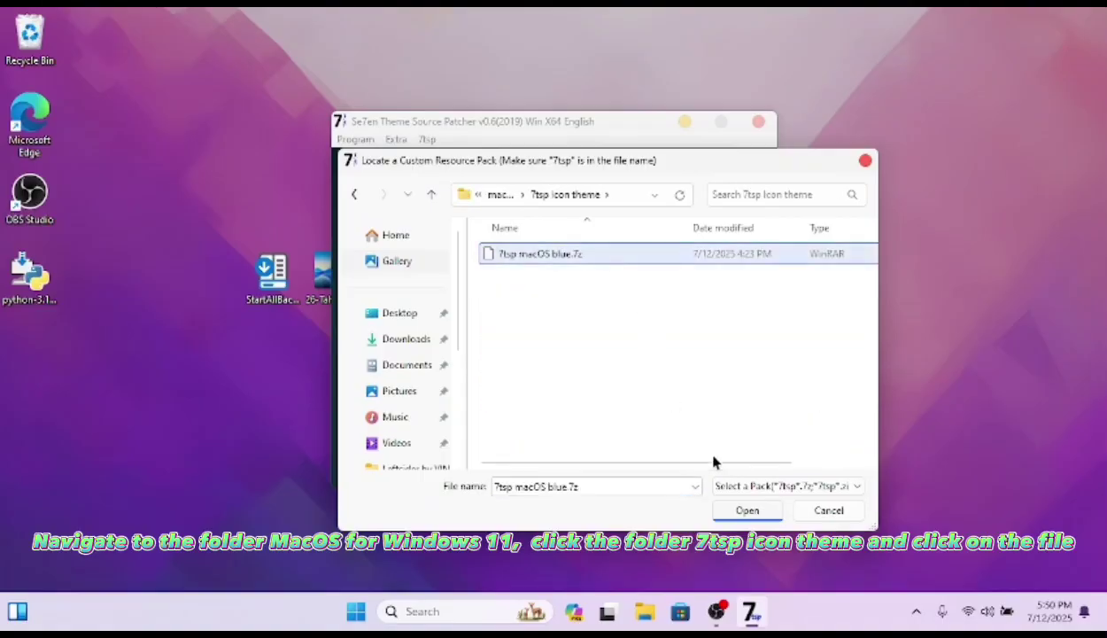
{"action": "left_click", "coordinate": [747, 510]}
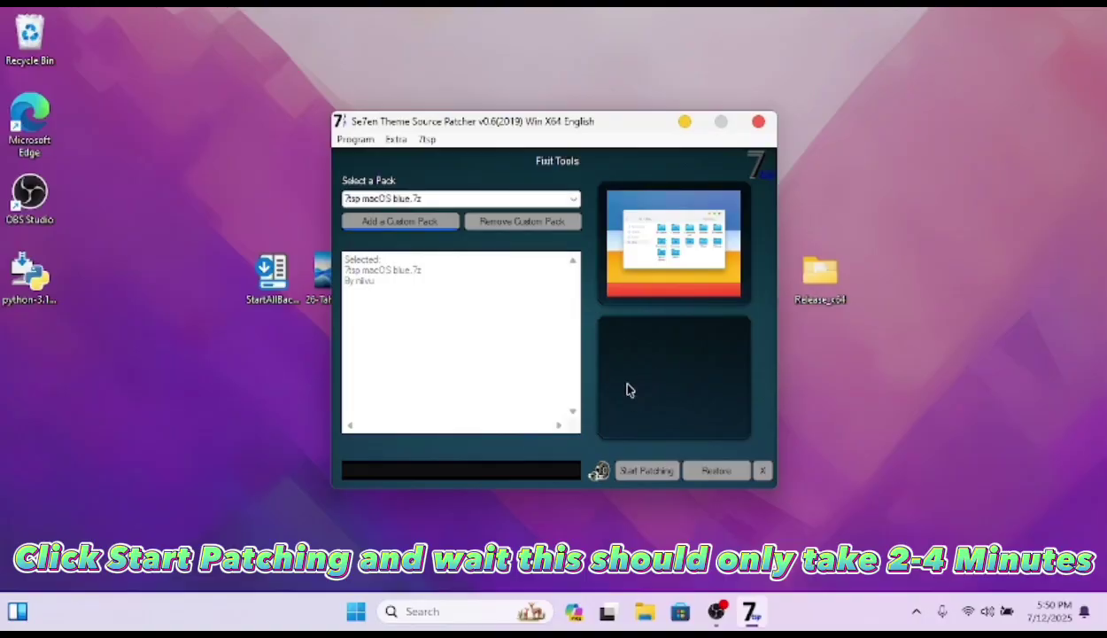
- Patch the system with the 7tsp macOS blue.7z pack, accepting the restore point, and dismiss the completion message
{"action": "left_click", "coordinate": [646, 470]}
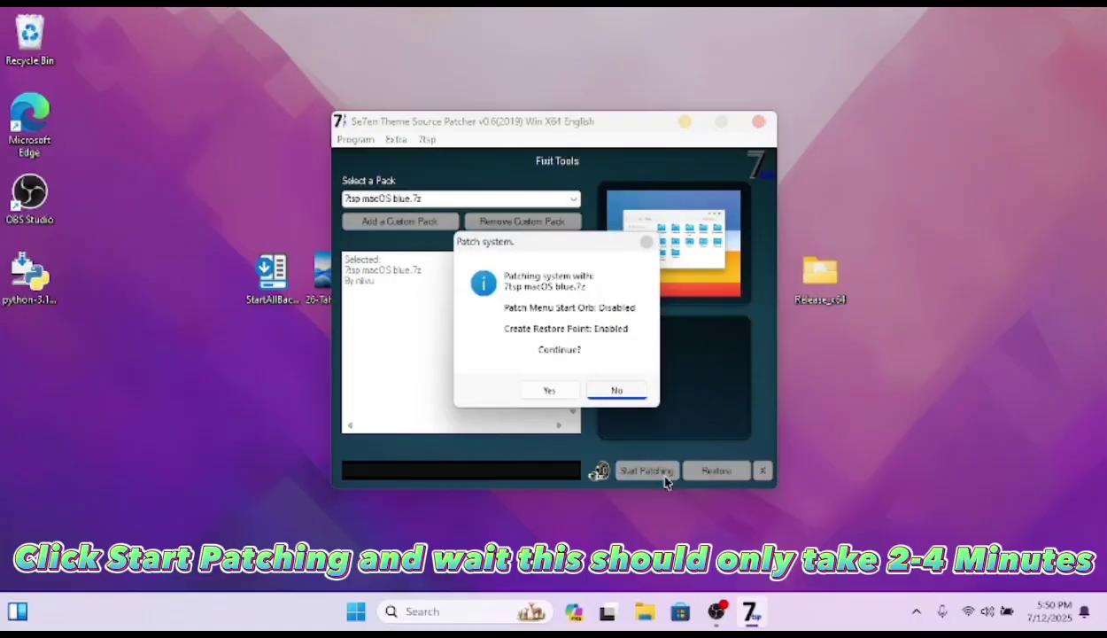
{"action": "left_click", "coordinate": [551, 391]}
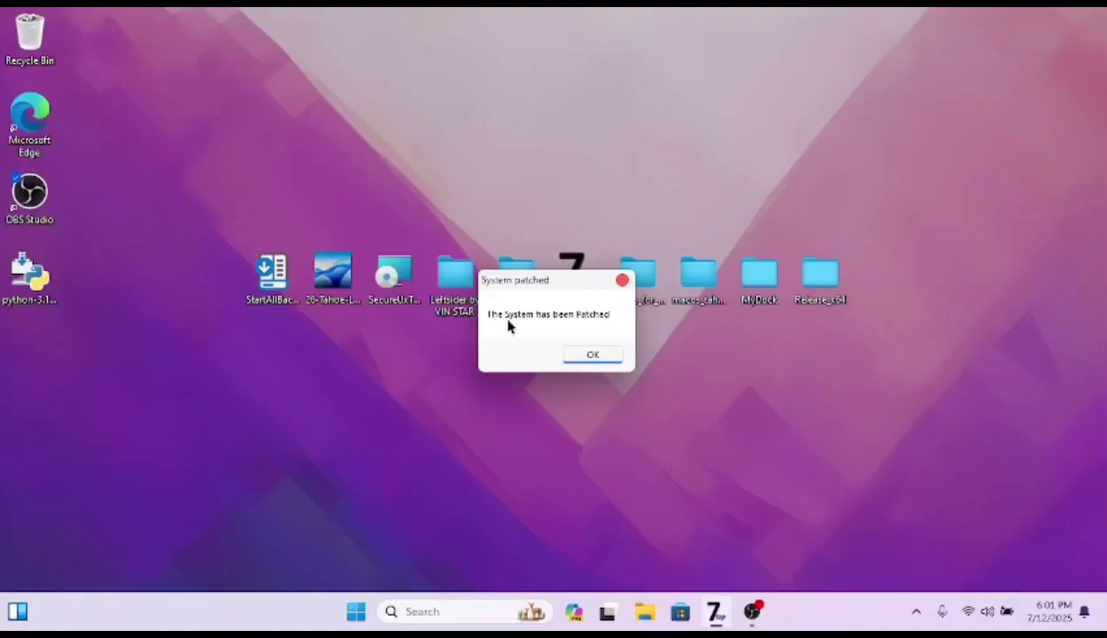
{"action": "left_click", "coordinate": [602, 353]}
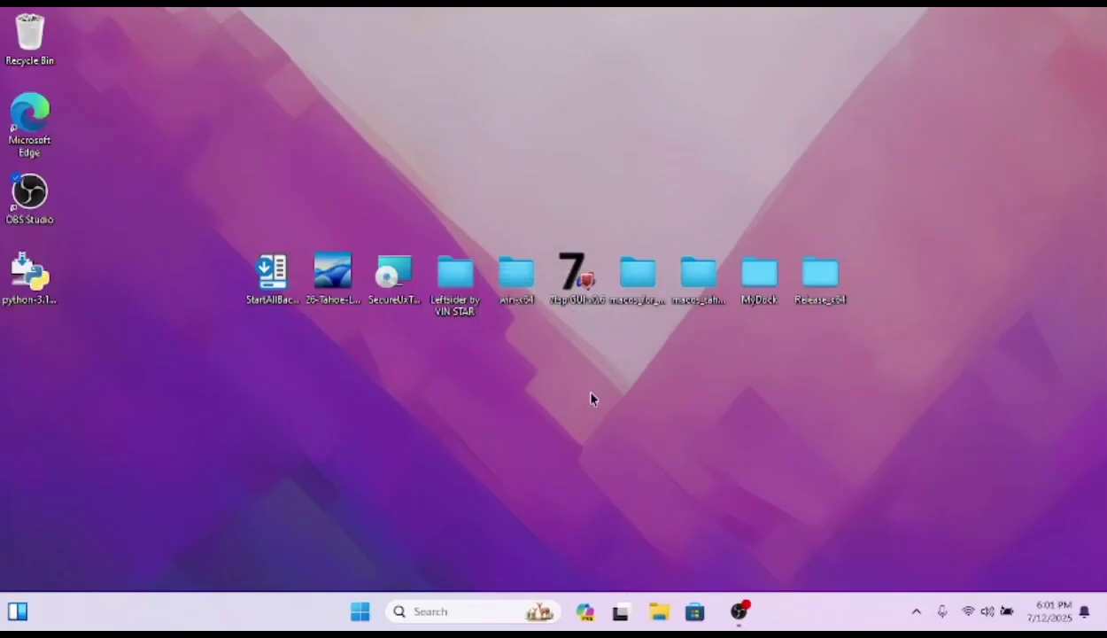
- Start the VC_2015-2022.x64 installer from the MyDock folder on the desktop and agree to its license terms
{"action": "left_click", "coordinate": [761, 283]}
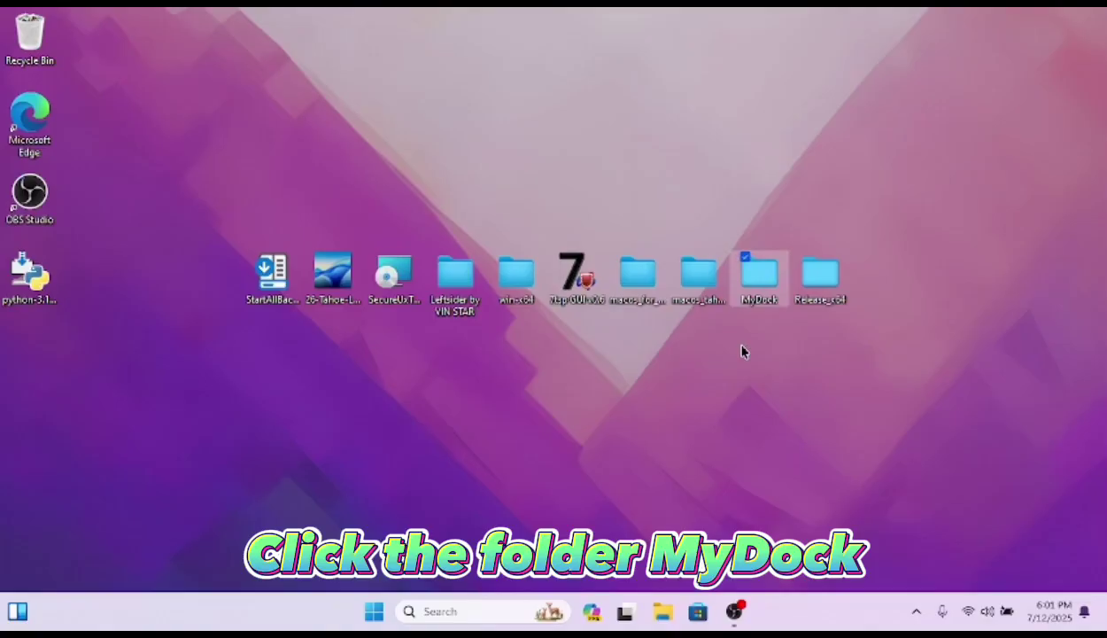
{"action": "key", "text": "Return"}
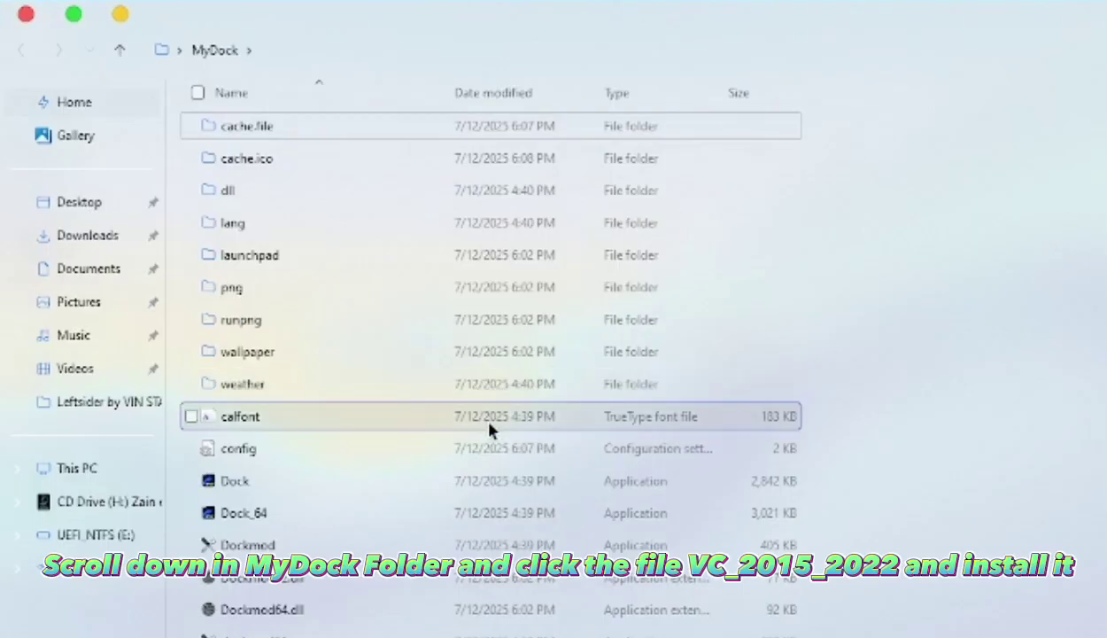
{"action": "scroll", "coordinate": [855, 424], "scroll_direction": "down", "scroll_amount": 3}
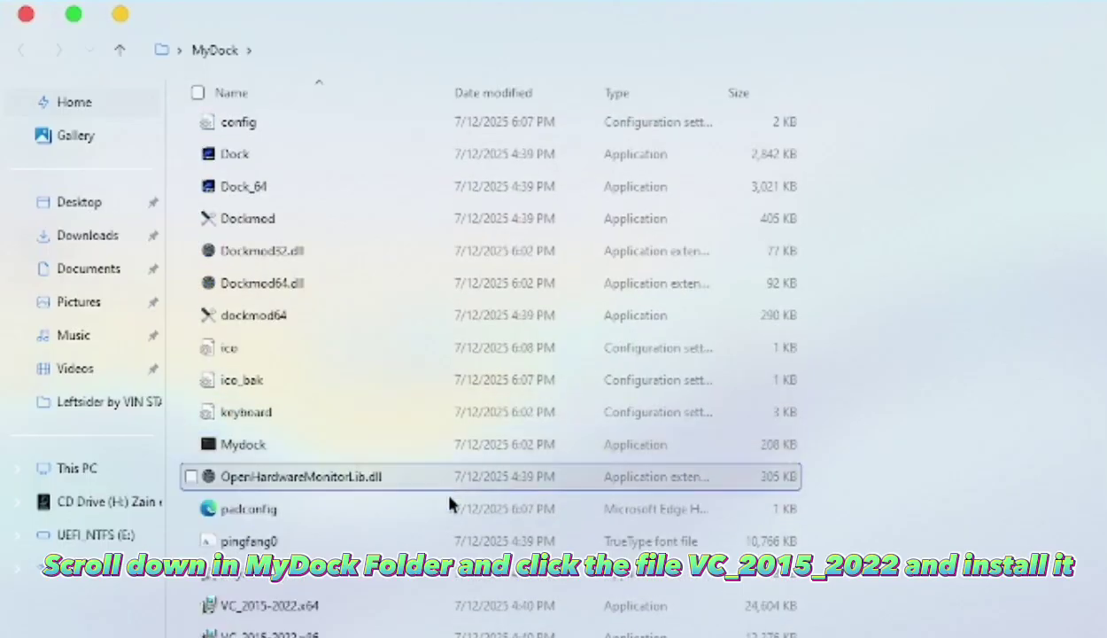
{"action": "double_click", "coordinate": [376, 608]}
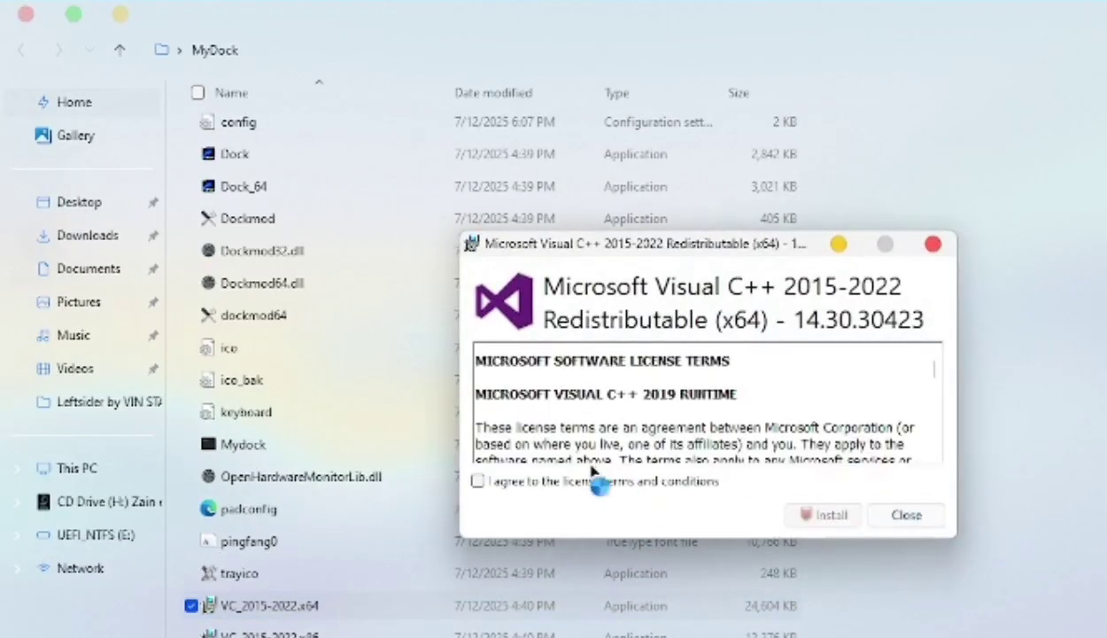
{"action": "left_click", "coordinate": [624, 481]}
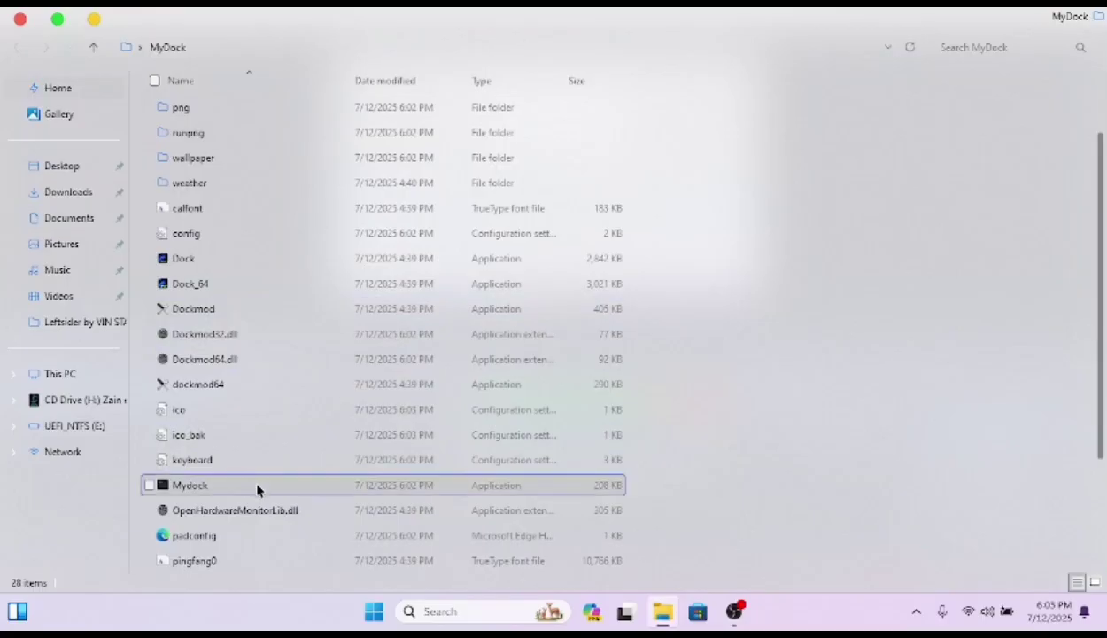
- Launch Mydock from the MyDock folder and set its global display language to English in the dock preferences
{"action": "double_click", "coordinate": [257, 487]}
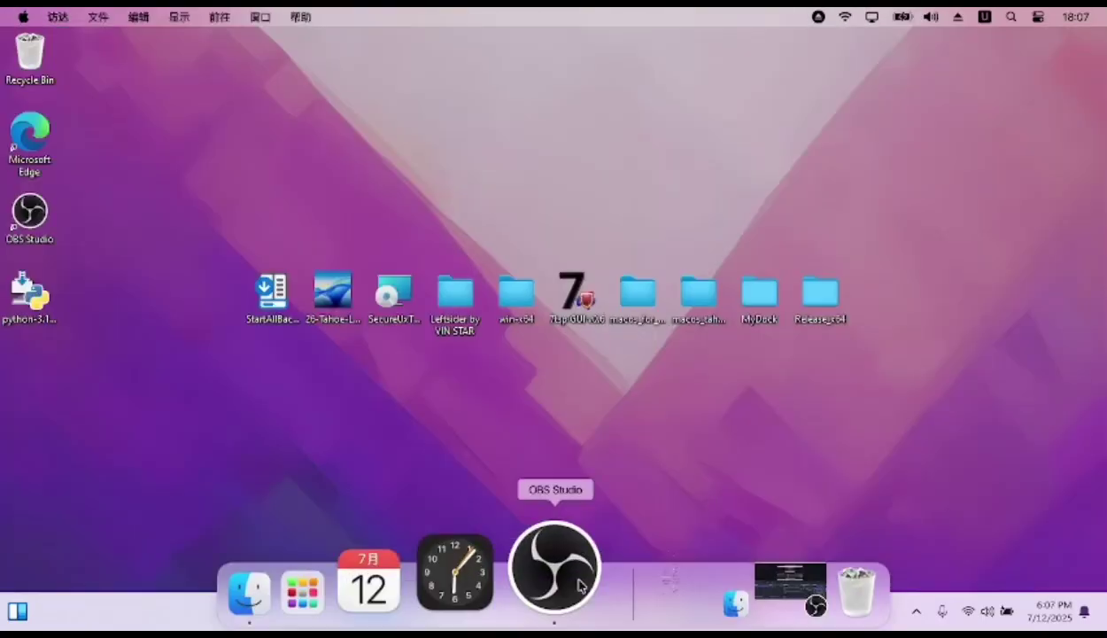
{"action": "right_click", "coordinate": [610, 592]}
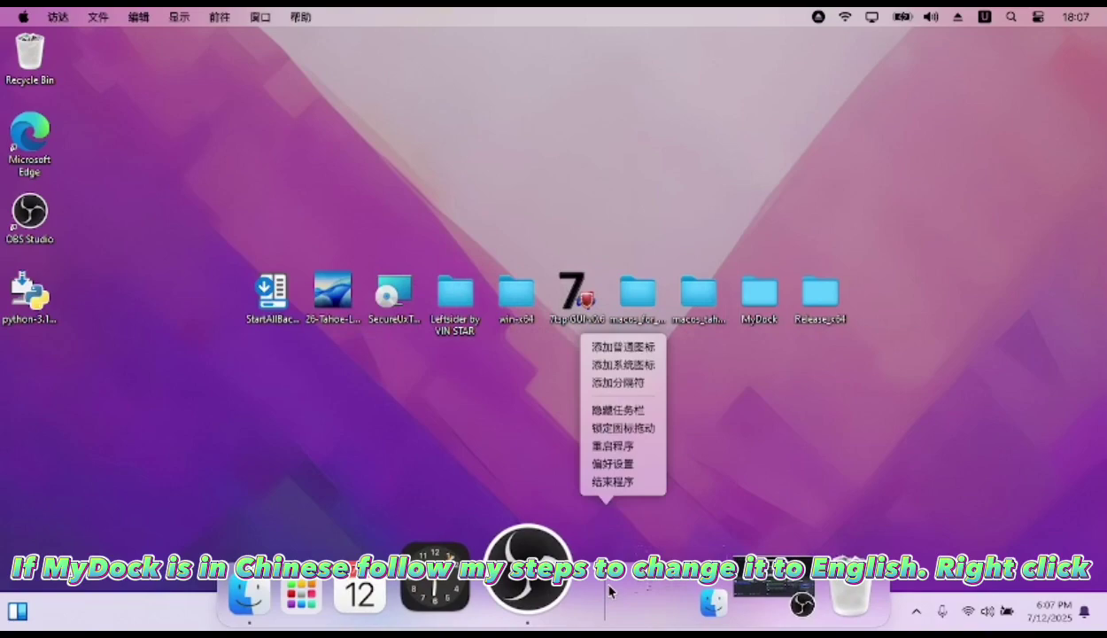
{"action": "left_click", "coordinate": [608, 462]}
{"action": "scroll", "coordinate": [659, 392], "scroll_direction": "down", "scroll_amount": 5}
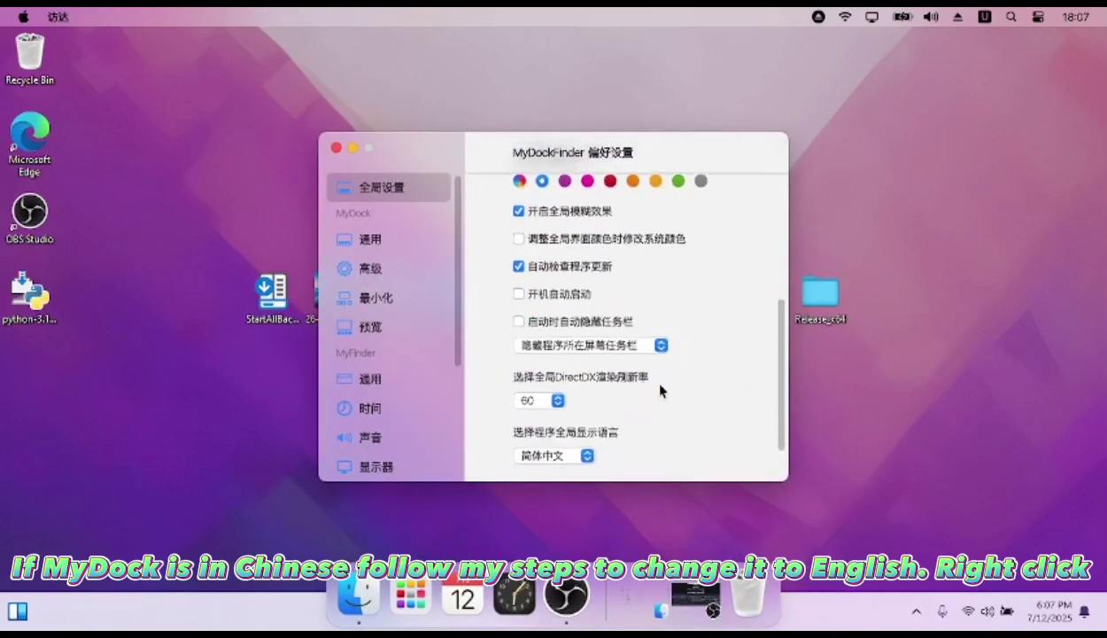
{"action": "scroll", "coordinate": [542, 406], "scroll_direction": "down", "scroll_amount": 1}
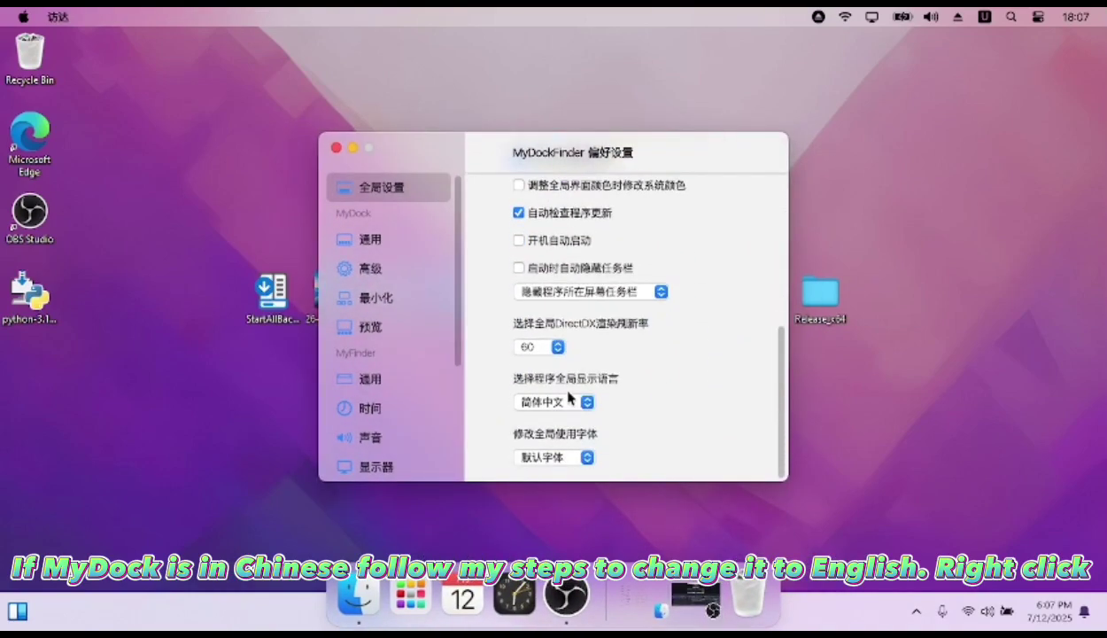
{"action": "left_click", "coordinate": [574, 407]}
{"action": "left_click", "coordinate": [542, 416]}
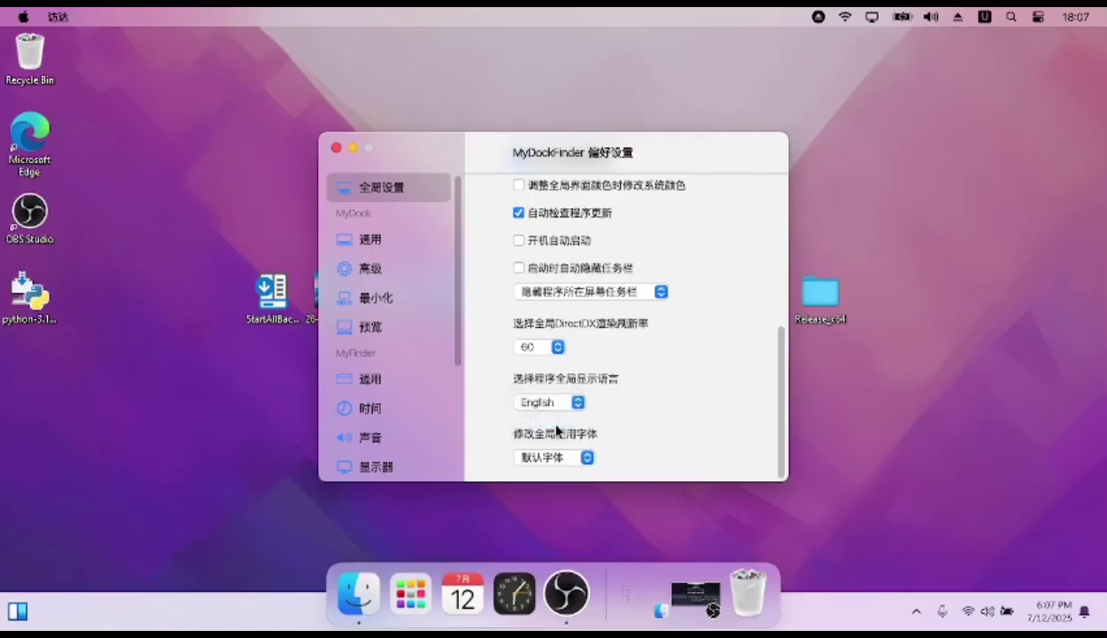
{"action": "left_click", "coordinate": [560, 369]}
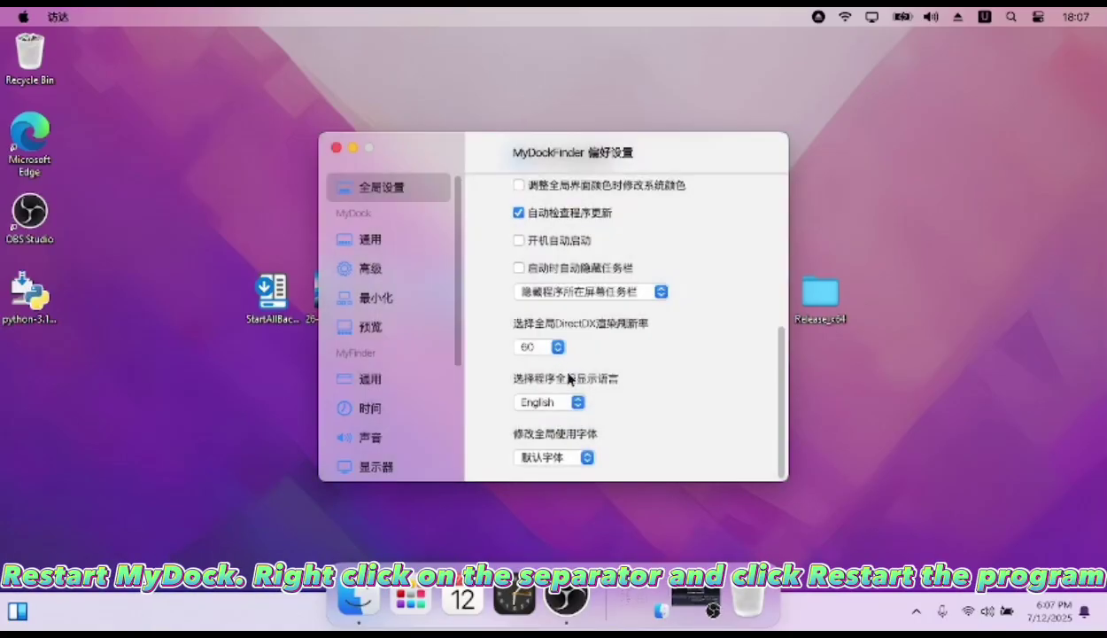
- Restart MyDock to apply the language change and hide the Windows taskbar through the dock separator's options
{"action": "right_click", "coordinate": [614, 605]}
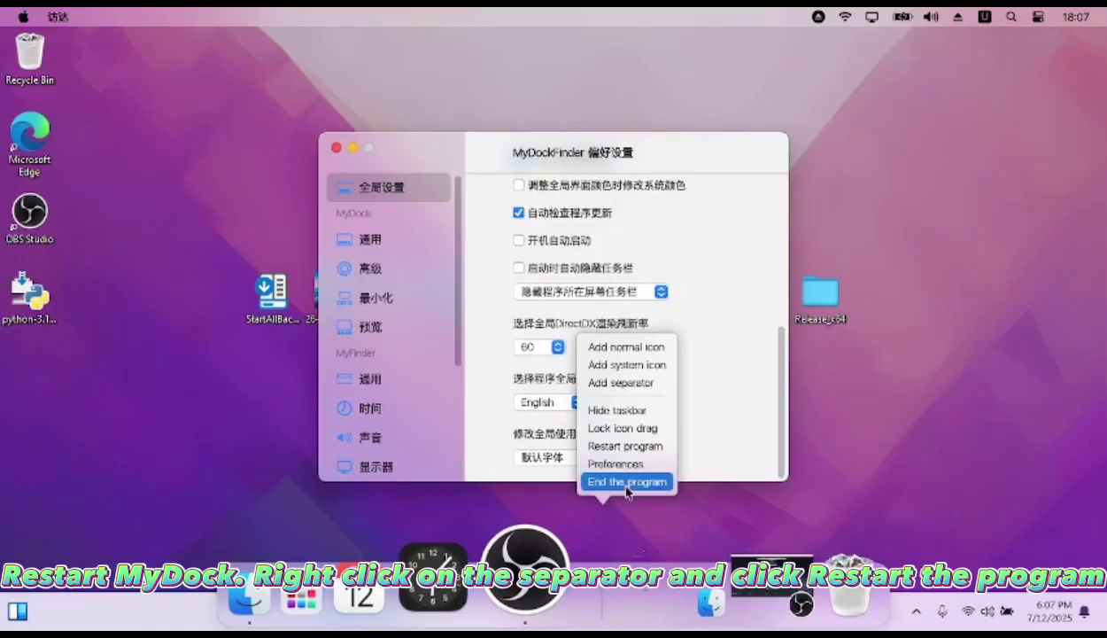
{"action": "left_click", "coordinate": [622, 437]}
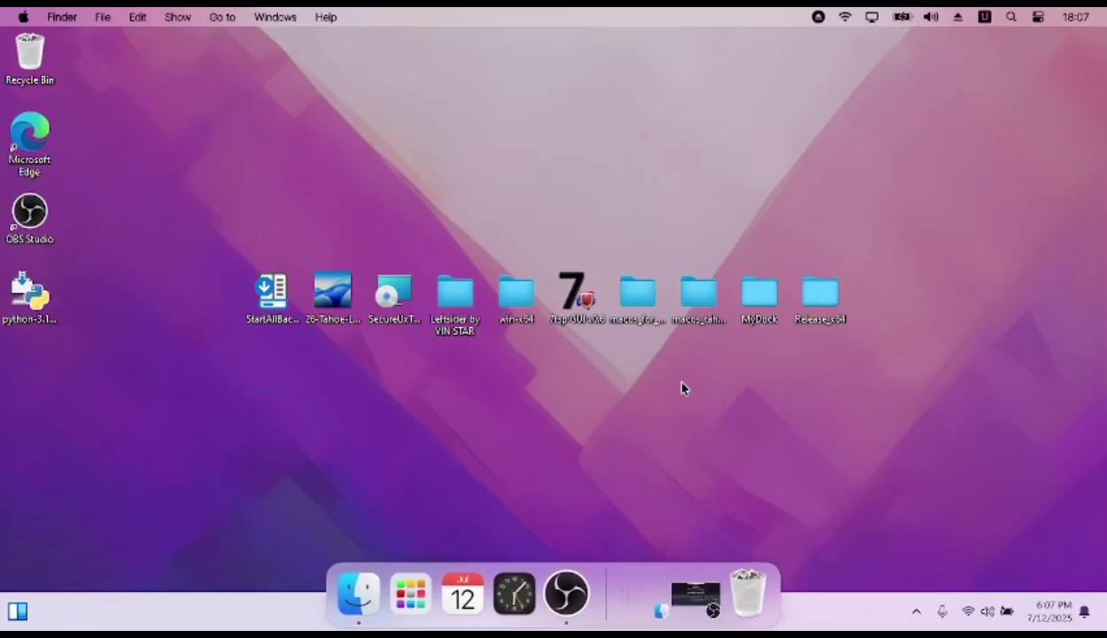
{"action": "right_click", "coordinate": [609, 604]}
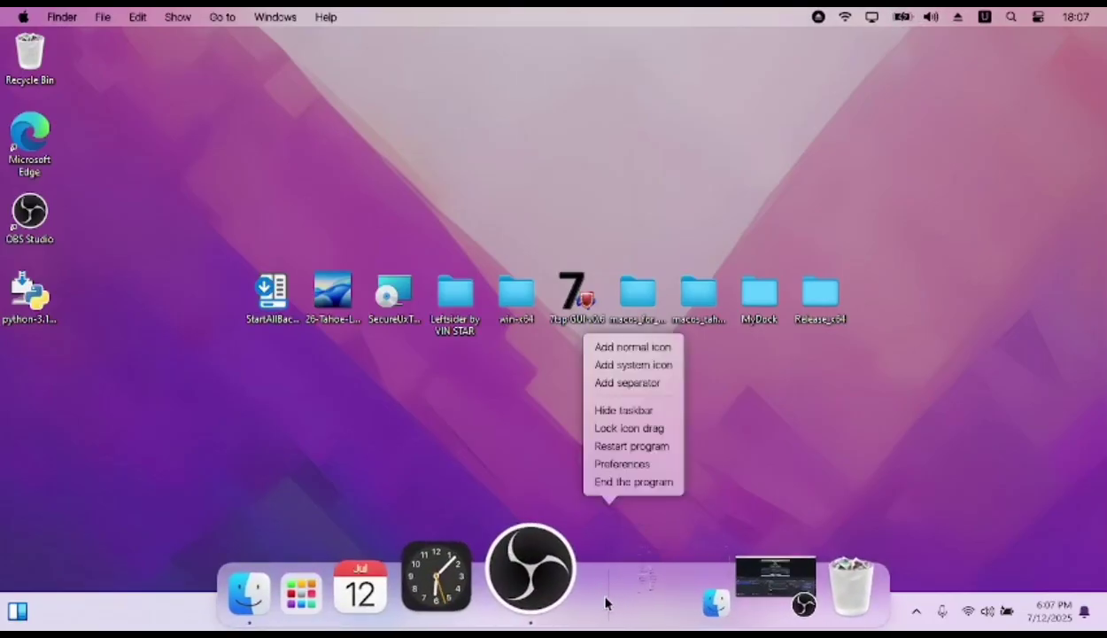
{"action": "left_click", "coordinate": [648, 415]}
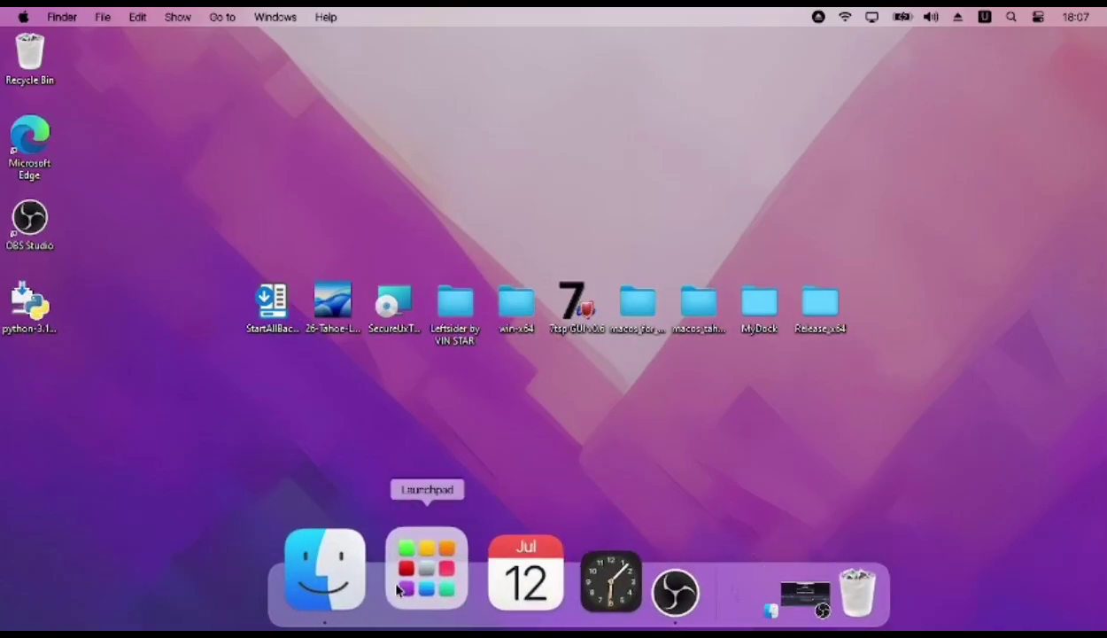
- Try Launchpad from the dock, then restore the minimized MyDock folder window and close it
{"action": "left_click", "coordinate": [420, 575]}
{"action": "left_click", "coordinate": [551, 458]}
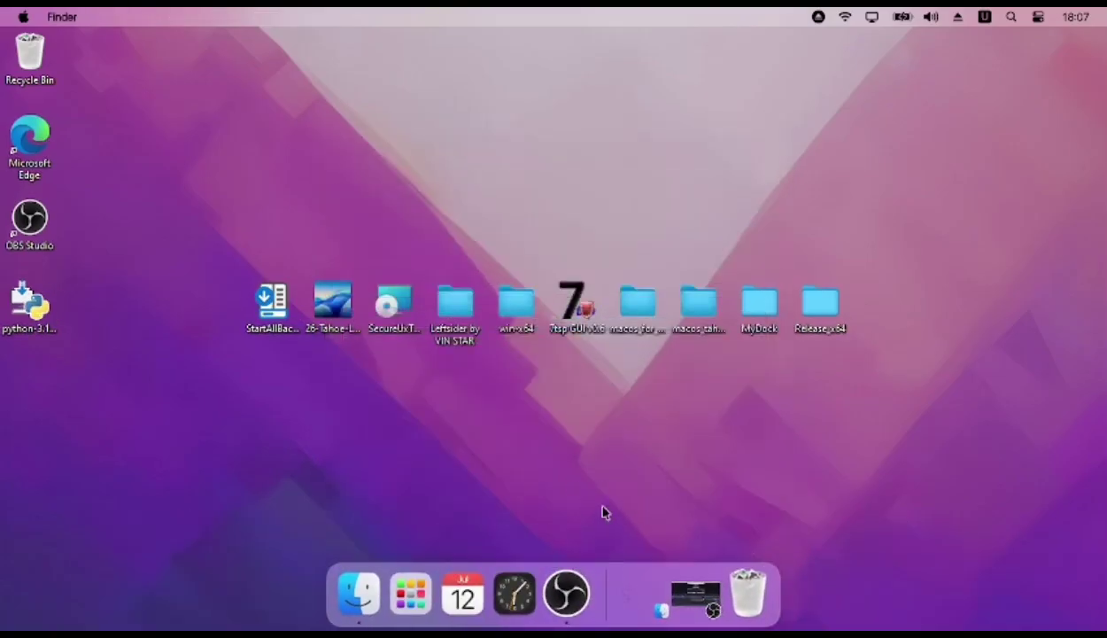
{"action": "left_click", "coordinate": [622, 580]}
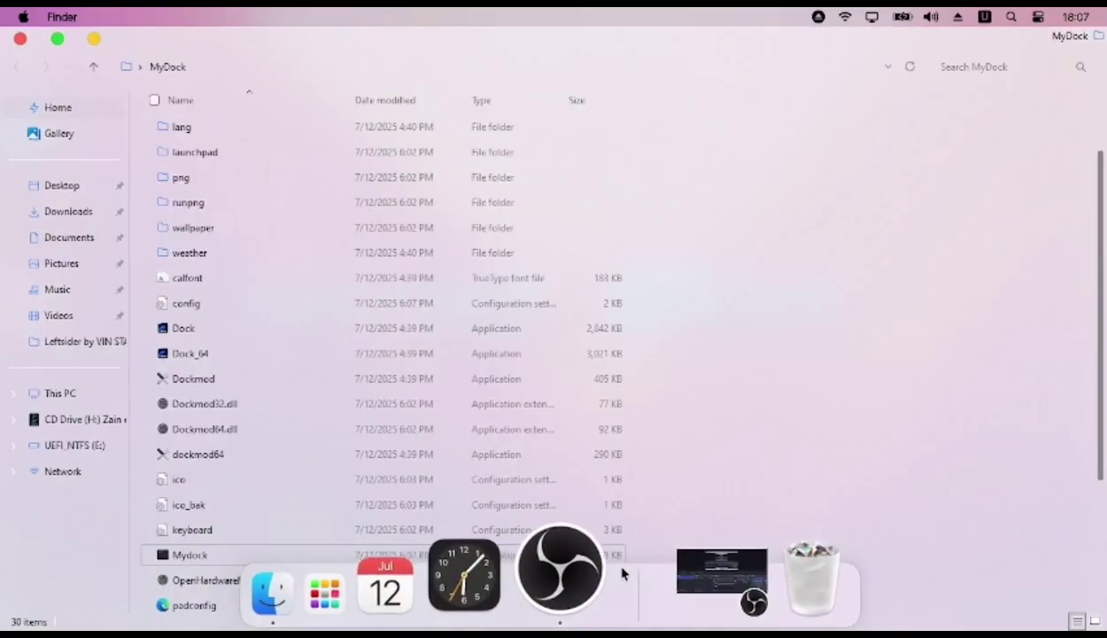
{"action": "left_click", "coordinate": [19, 40]}
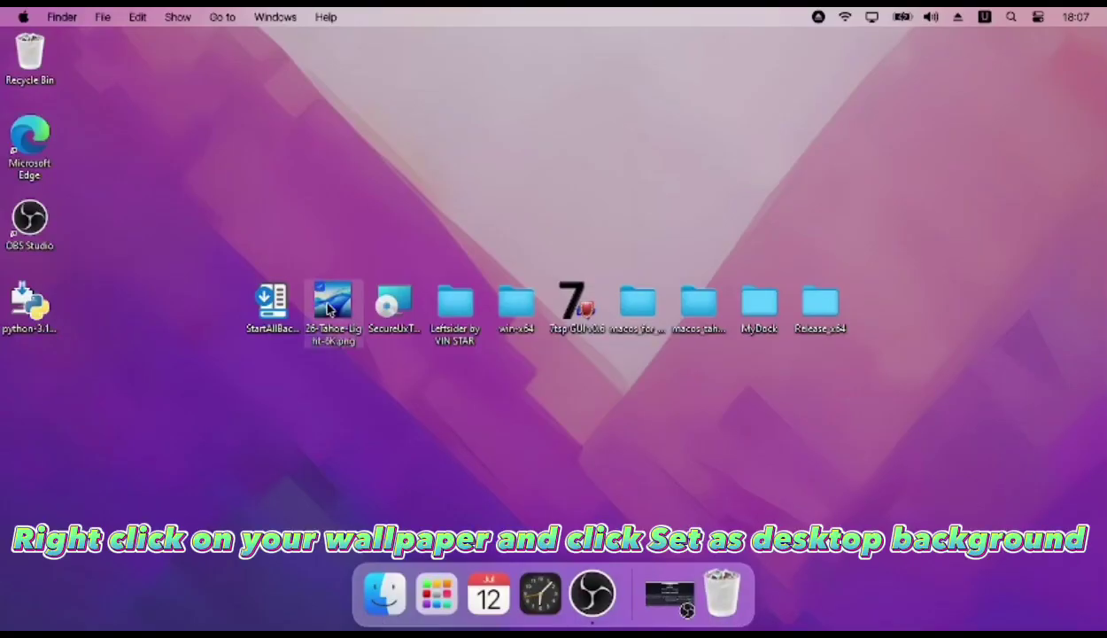
- Set 26-Tahoe-Light-6K.png as the desktop background and hide the desktop icons
{"action": "right_click", "coordinate": [327, 307]}
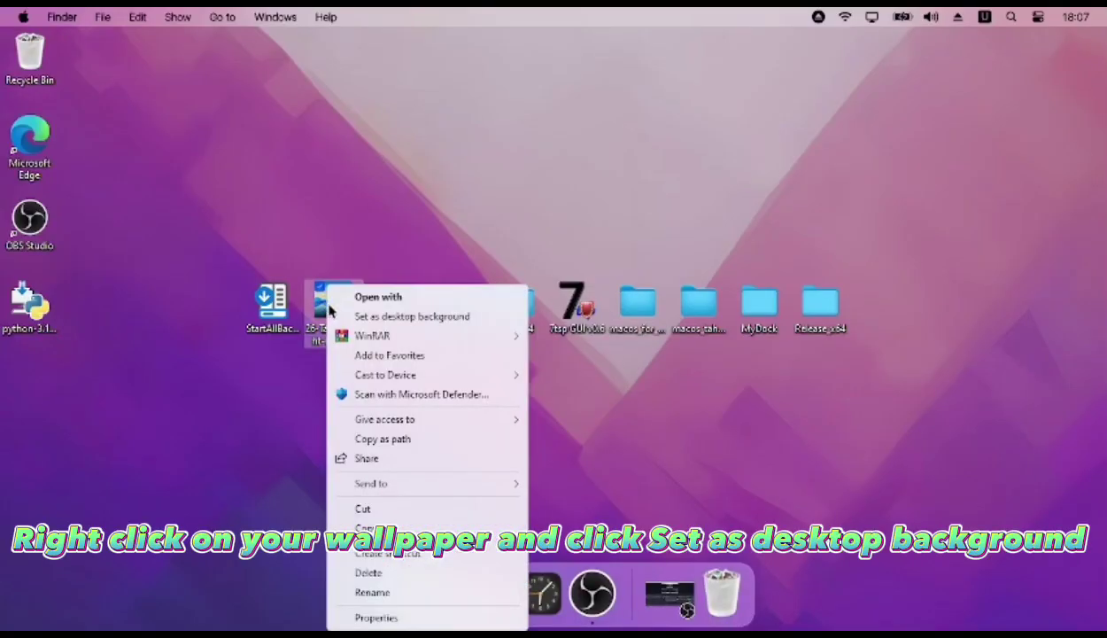
{"action": "left_click", "coordinate": [359, 316]}
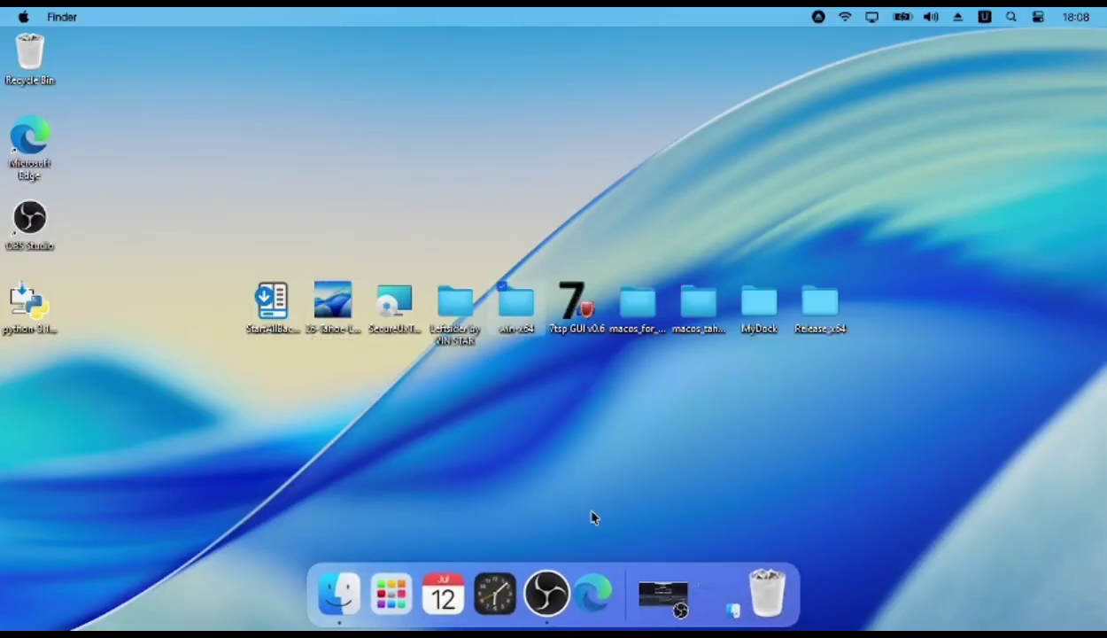
{"action": "right_click", "coordinate": [331, 206]}
{"action": "mouse_move", "coordinate": [399, 217]}
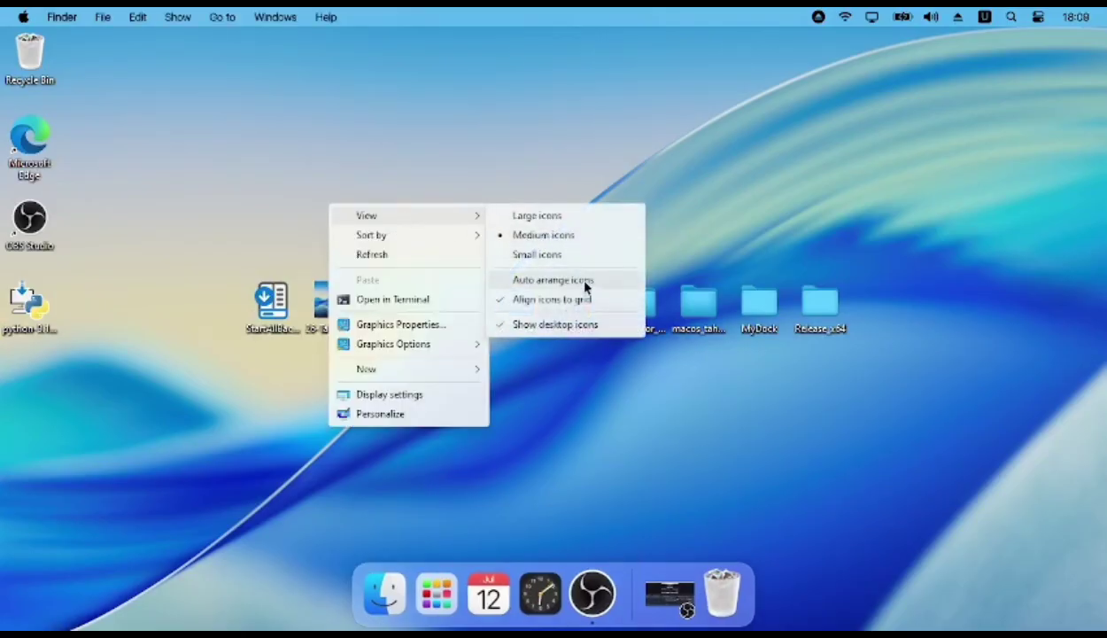
{"action": "left_click", "coordinate": [605, 329]}
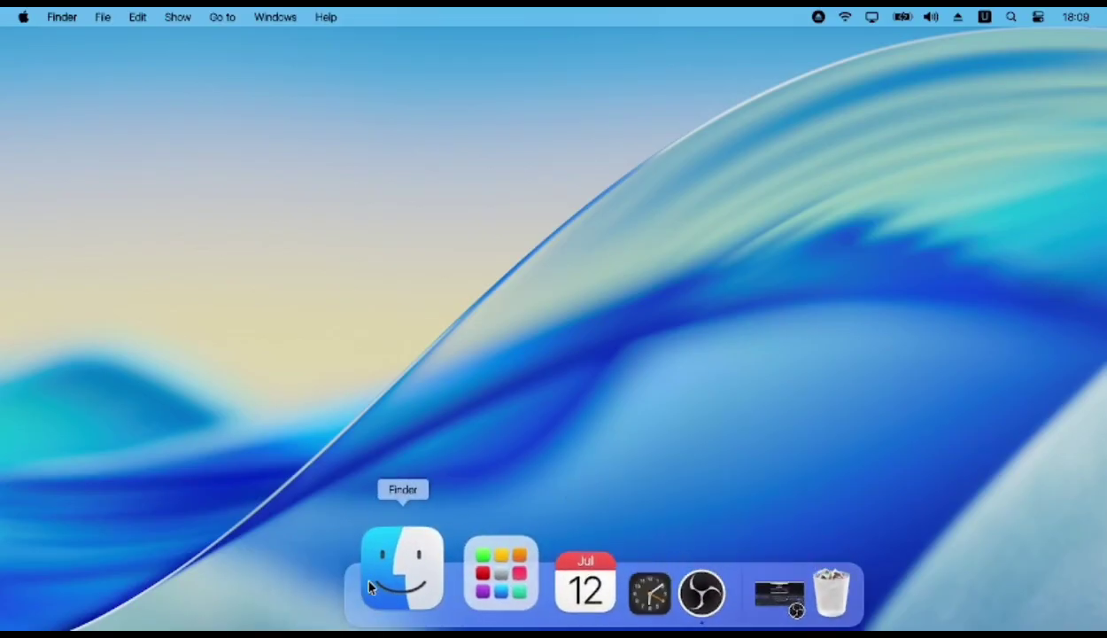
- Open Finder's This PC window from the dock, check how it moves and maximizes, and close it
{"action": "left_click", "coordinate": [360, 567]}
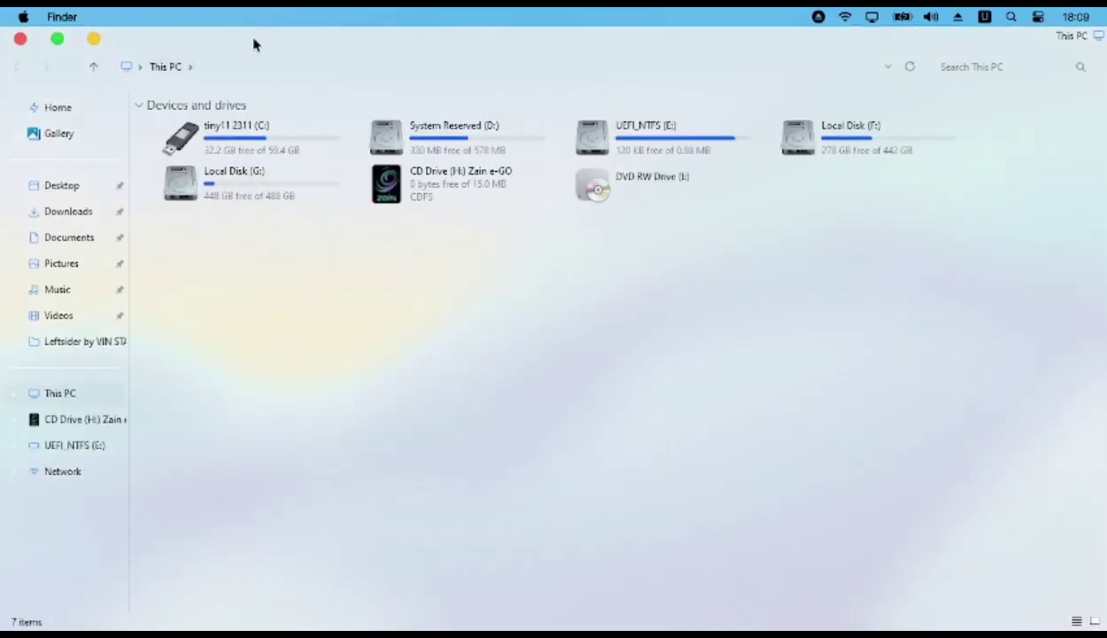
{"action": "left_click_drag", "start_coordinate": [254, 44], "coordinate": [447, 87]}
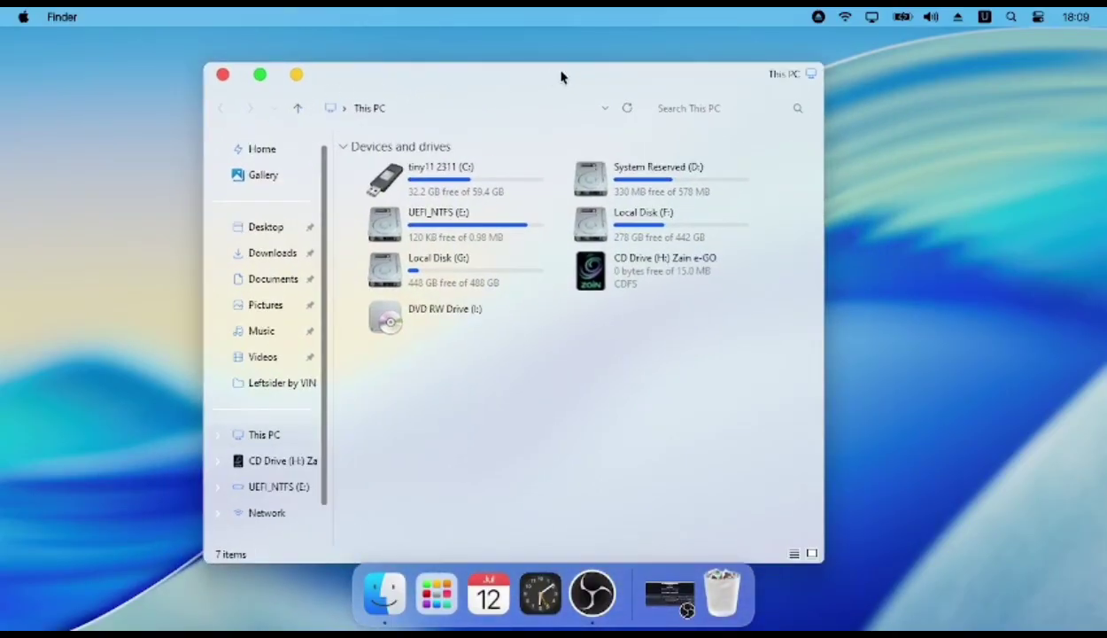
{"action": "left_click_drag", "start_coordinate": [560, 77], "coordinate": [610, 59]}
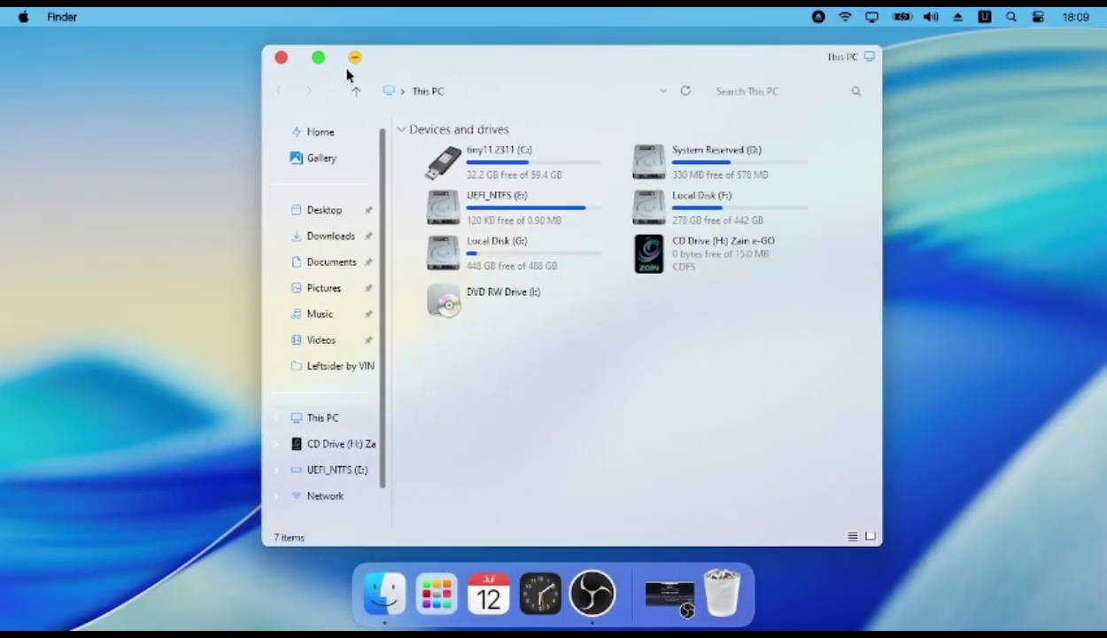
{"action": "left_click", "coordinate": [319, 57]}
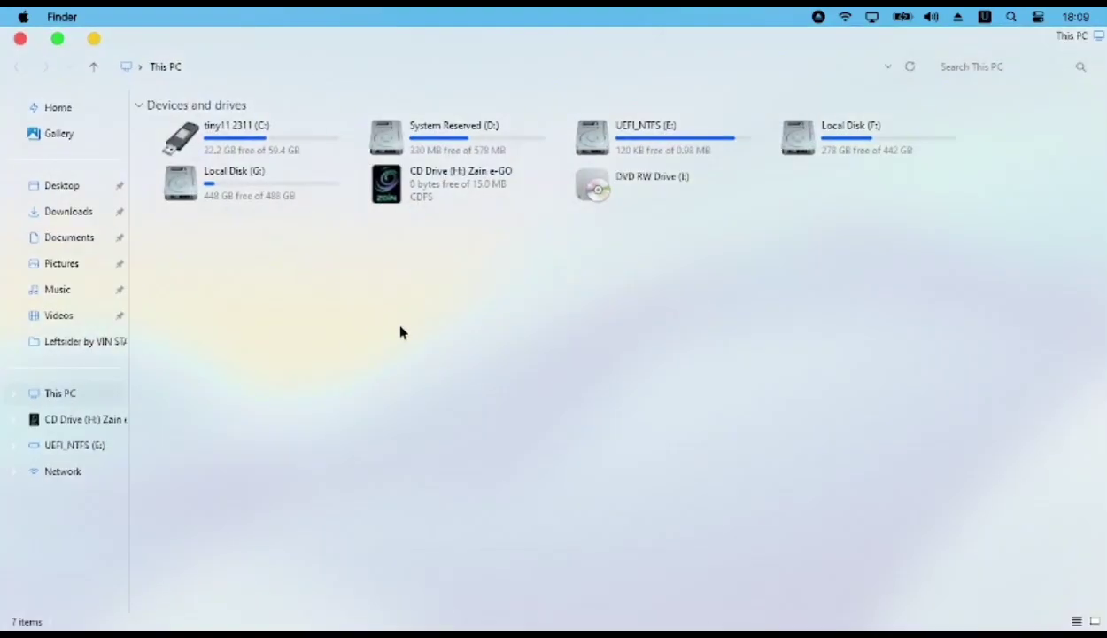
{"action": "left_click", "coordinate": [21, 40]}
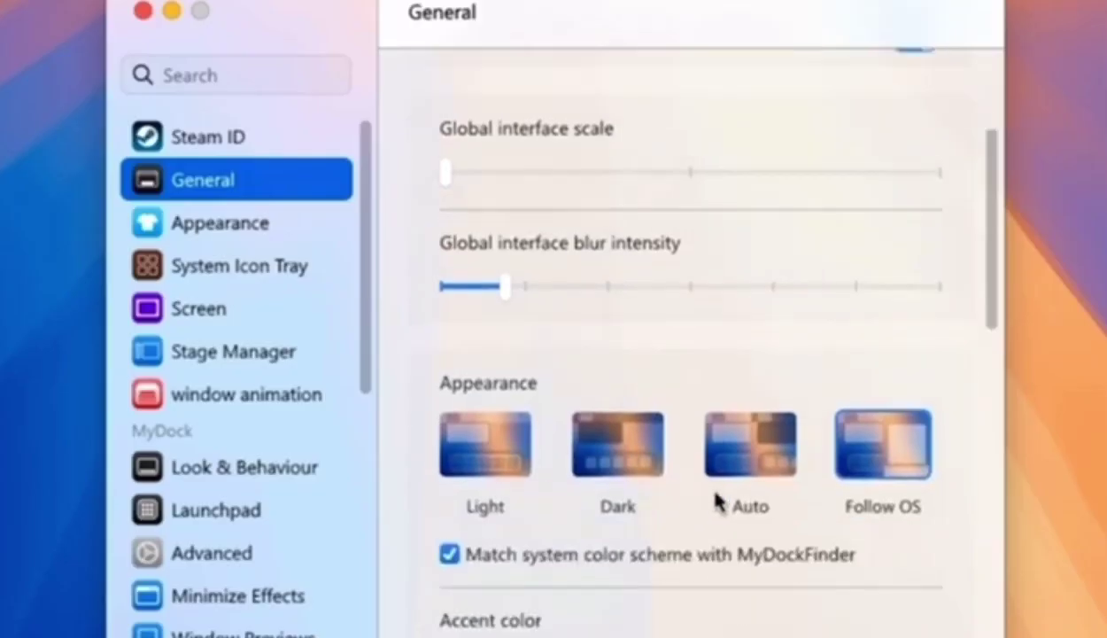
- Set the appearance to Auto in the General settings of MyDockFinder
{"action": "scroll", "coordinate": [716, 501], "scroll_direction": "down", "scroll_amount": 3}
{"action": "left_click", "coordinate": [769, 280]}
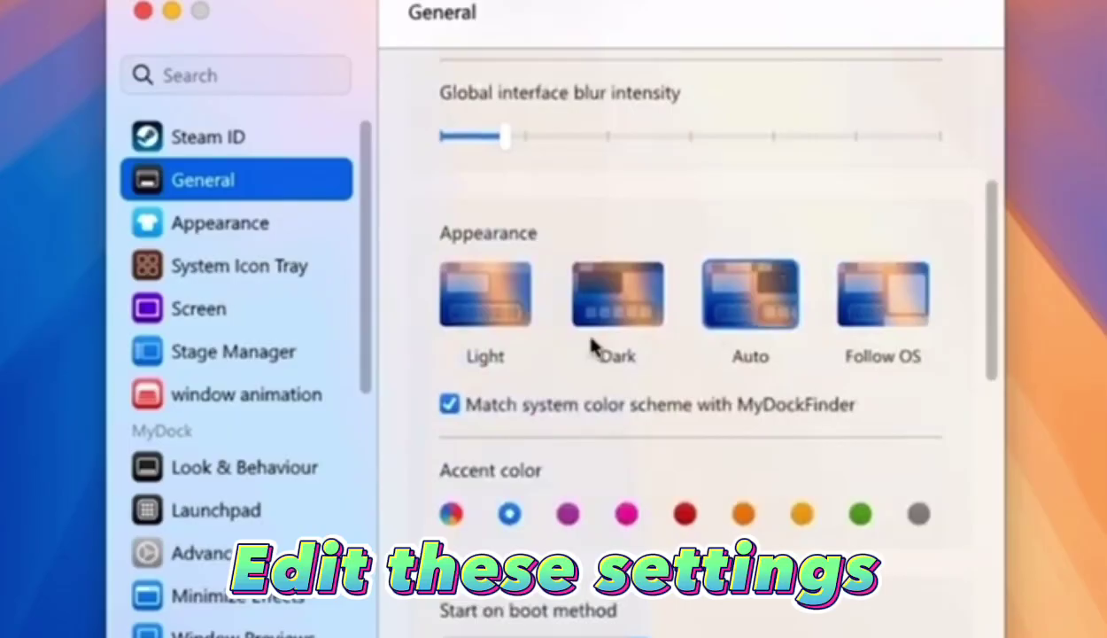
- Change the start on boot method in the General settings and allow MyDockFinder to make changes to the device
{"action": "scroll", "coordinate": [496, 221], "scroll_direction": "down", "scroll_amount": 6}
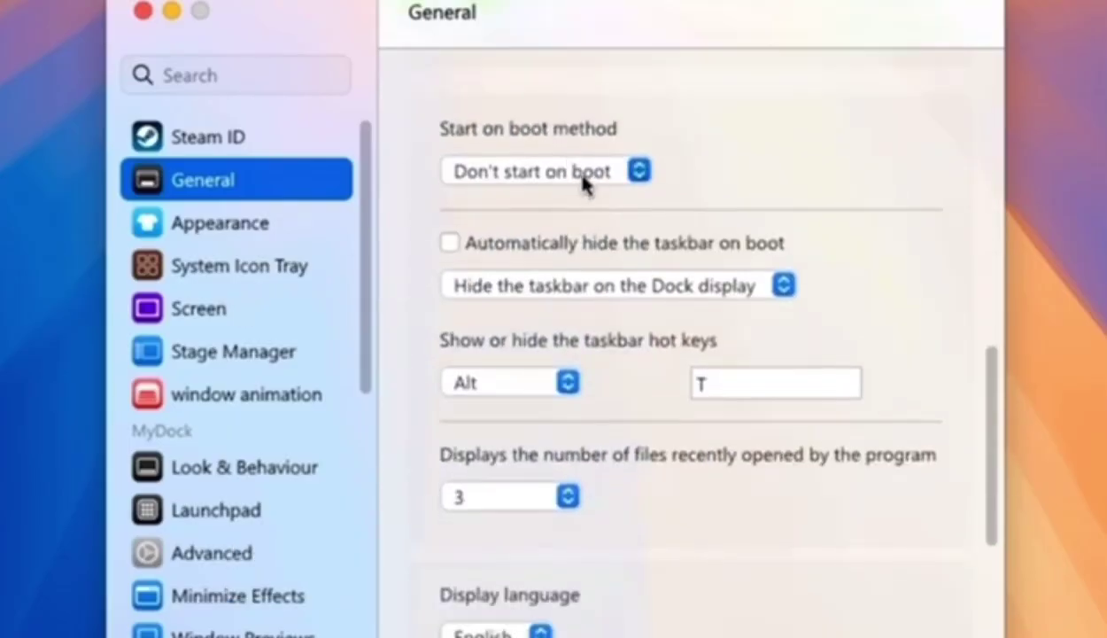
{"action": "left_click", "coordinate": [589, 171]}
{"action": "left_click", "coordinate": [598, 267]}
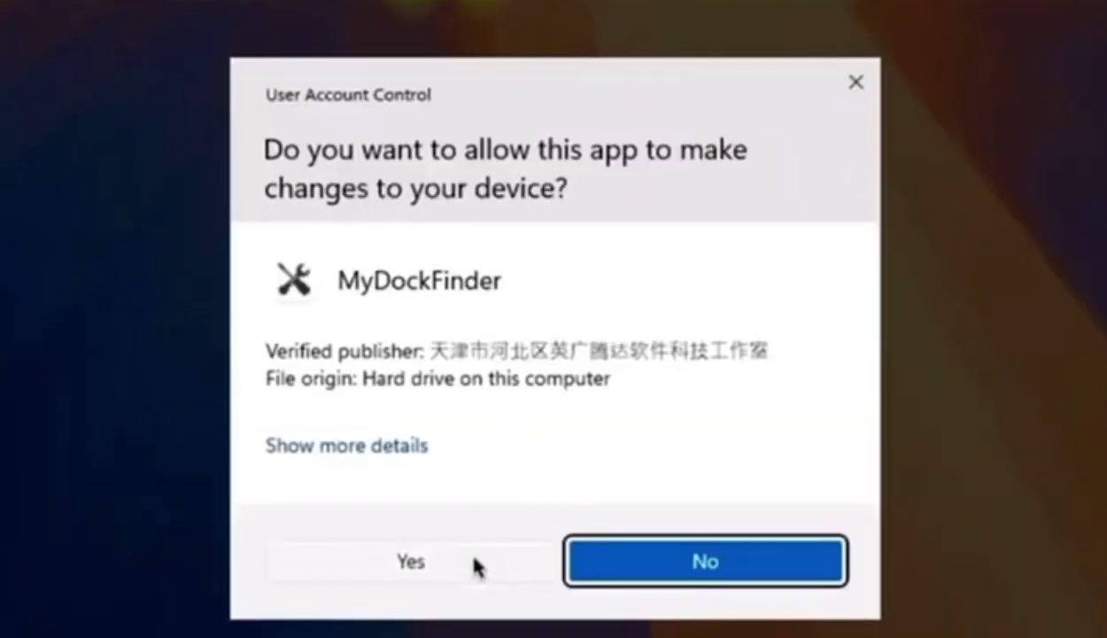
{"action": "left_click", "coordinate": [476, 565]}
{"action": "left_click", "coordinate": [264, 349]}
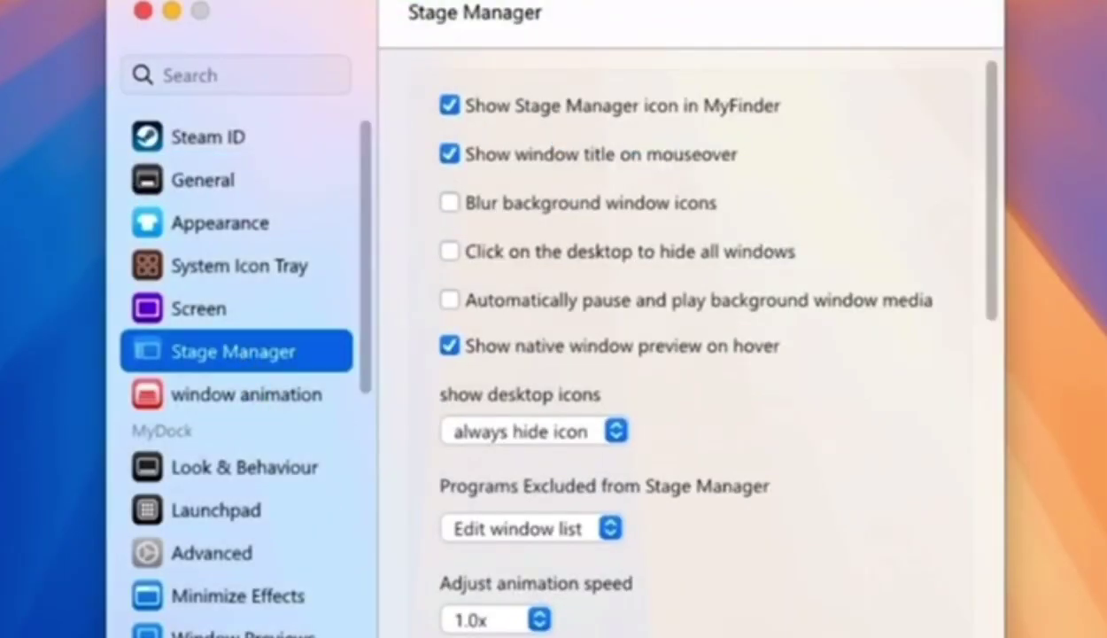
{"action": "scroll", "coordinate": [260, 407], "scroll_direction": "down", "scroll_amount": 5}
{"action": "left_click", "coordinate": [260, 383]}
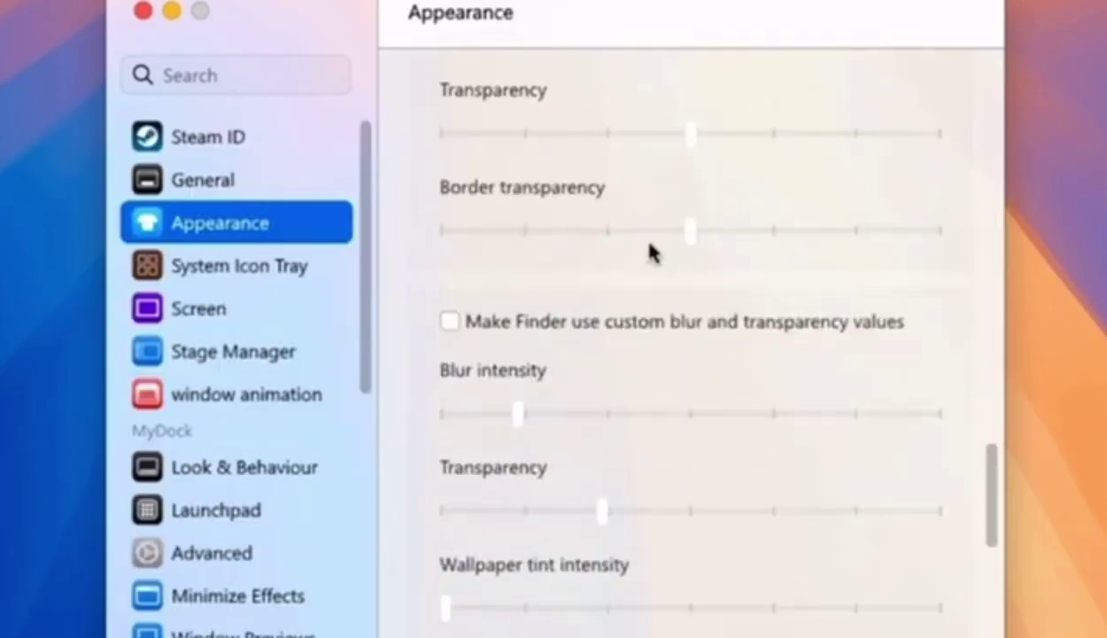
- Set the icon theme to macOS BigSur in the Appearance settings and close the preferences window
{"action": "scroll", "coordinate": [602, 336], "scroll_direction": "down", "scroll_amount": 5}
{"action": "left_click", "coordinate": [496, 457]}
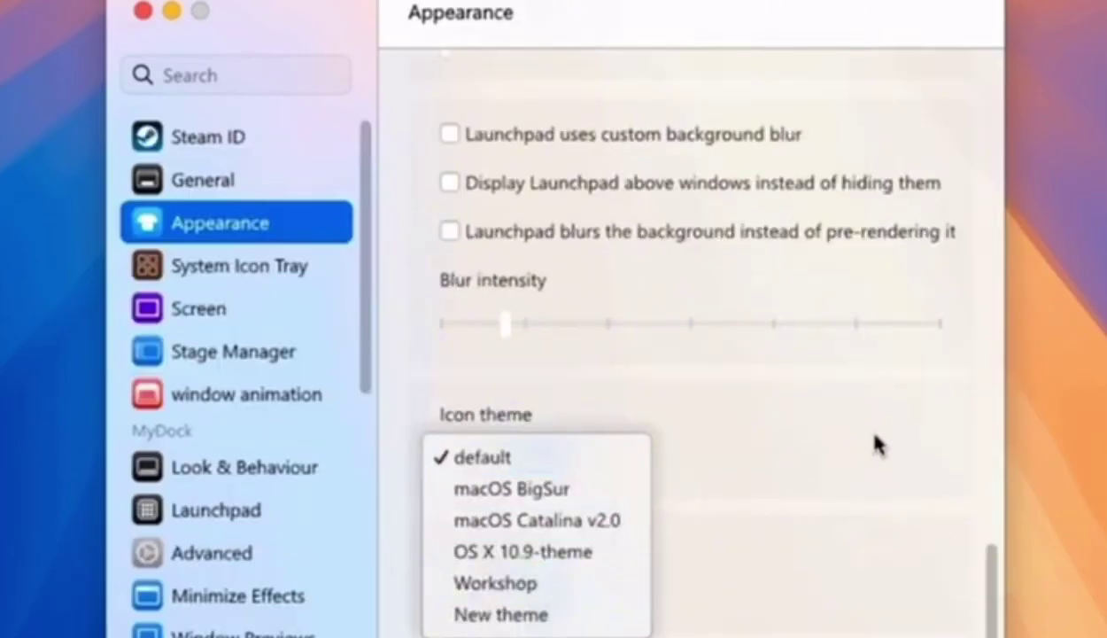
{"action": "left_click", "coordinate": [876, 444]}
{"action": "left_click", "coordinate": [483, 458]}
{"action": "left_click", "coordinate": [597, 488]}
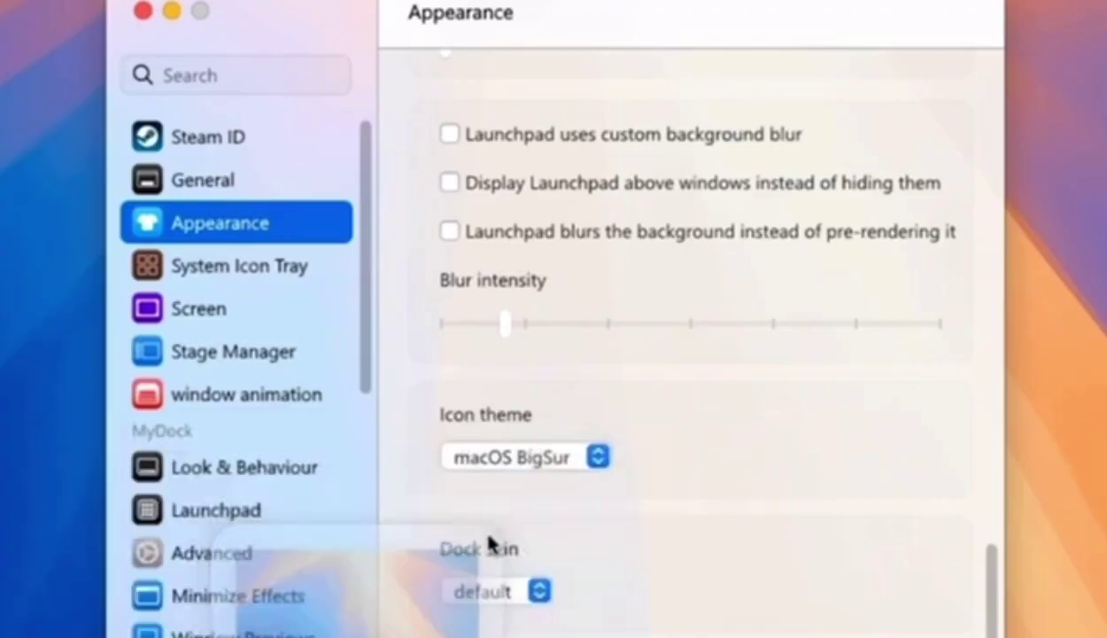
{"action": "left_click", "coordinate": [143, 11]}
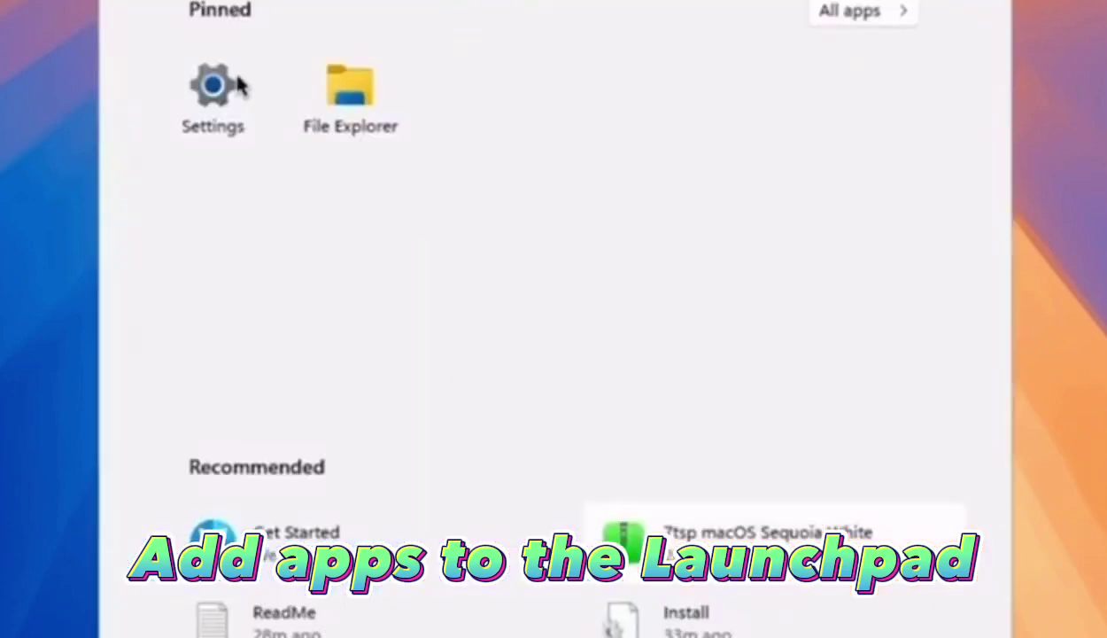
- Add the 7tsp folder, the UltraUXThemePatcher program and the MyDock folder to Launchpad and finish adding
{"action": "left_click_drag", "start_coordinate": [348, 89], "coordinate": [407, 116]}
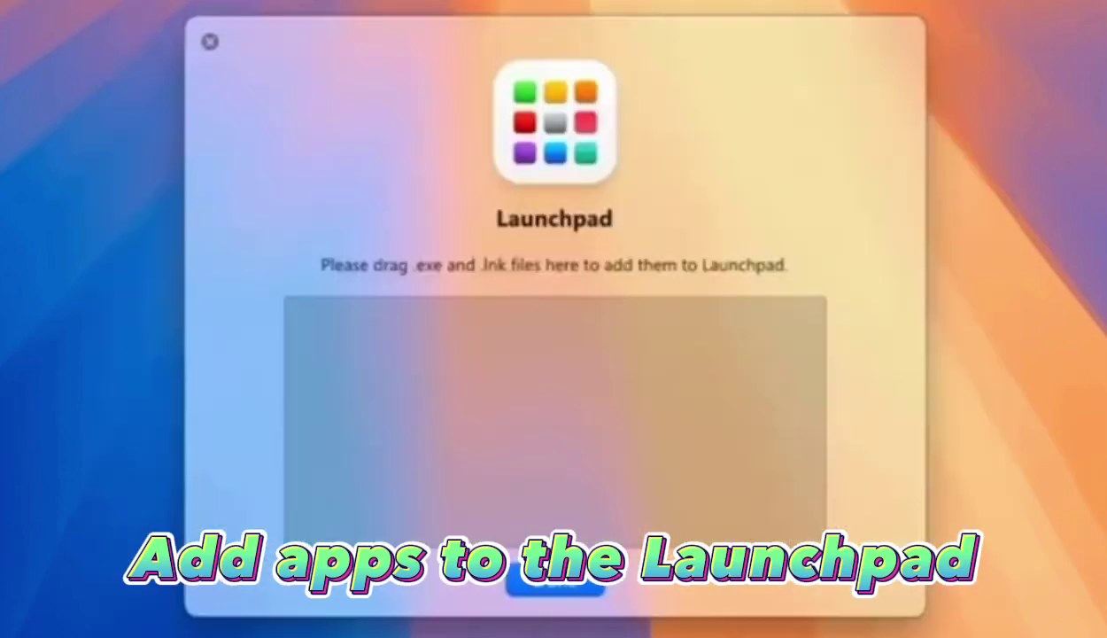
{"action": "right_click", "coordinate": [807, 238]}
{"action": "left_click", "coordinate": [1087, 581]}
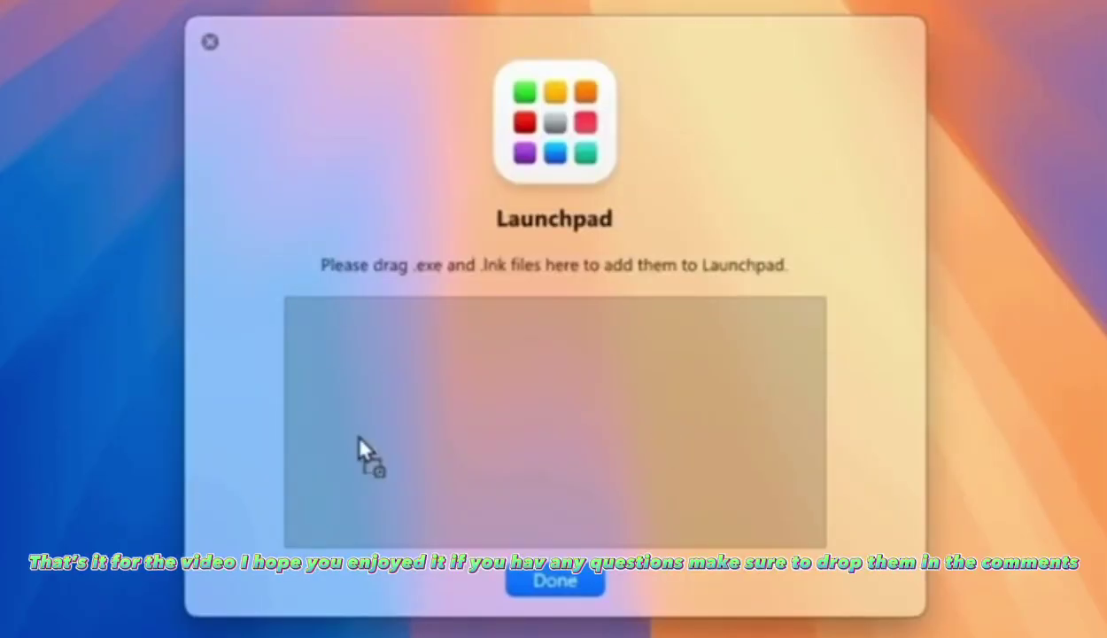
{"action": "left_click_drag", "start_coordinate": [360, 448], "coordinate": [400, 401]}
{"action": "left_click_drag", "start_coordinate": [0, 482], "coordinate": [434, 355]}
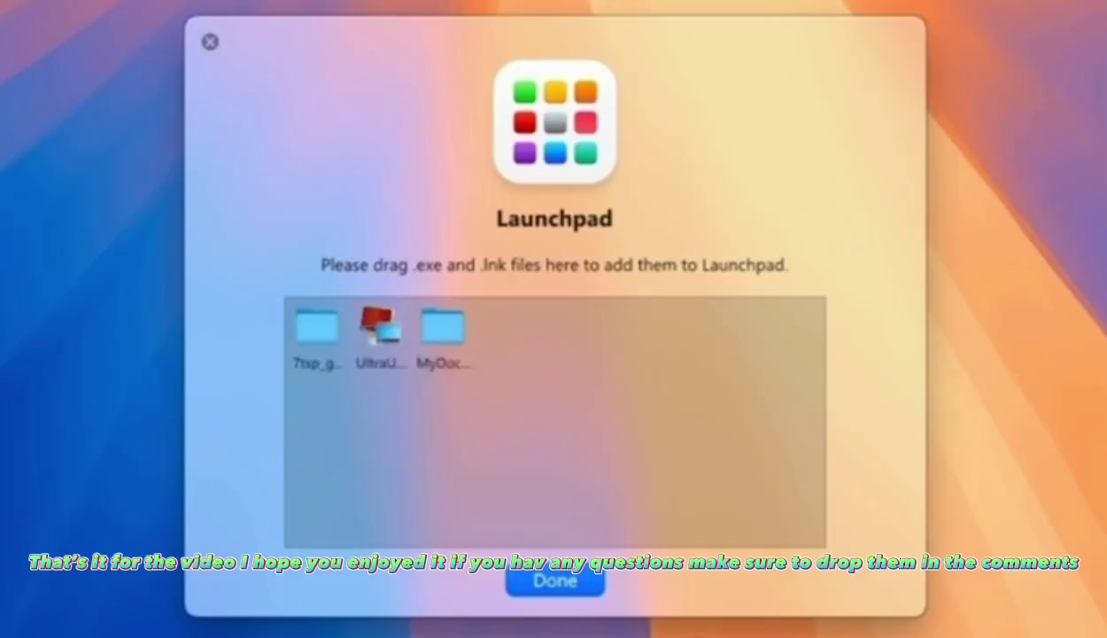
{"action": "left_click_drag", "start_coordinate": [530, 432], "coordinate": [531, 443]}
{"action": "left_click", "coordinate": [554, 581]}
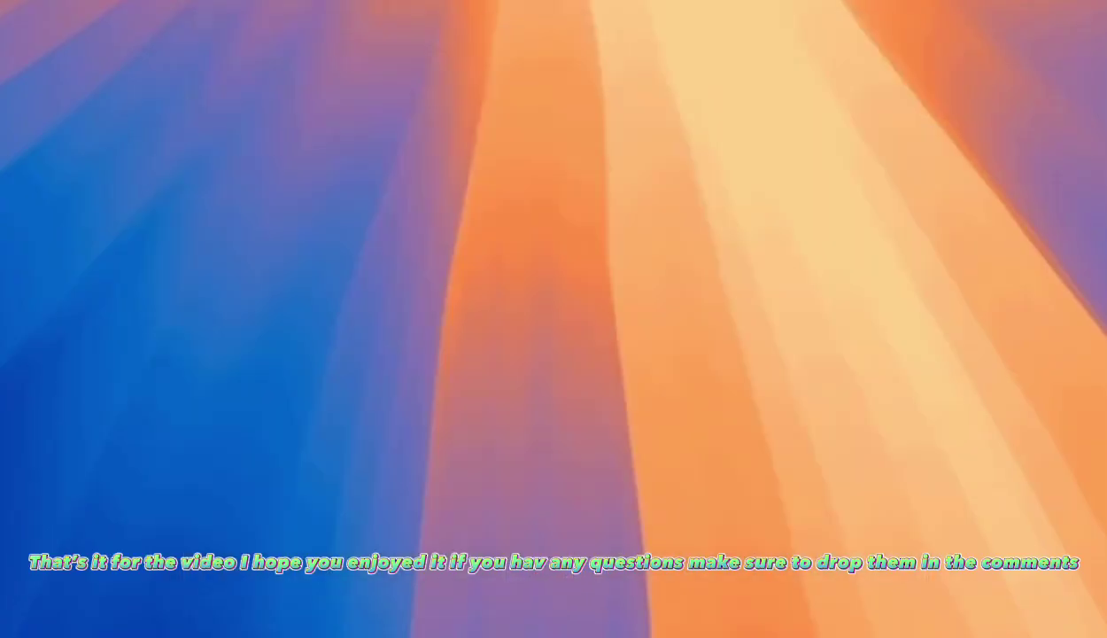